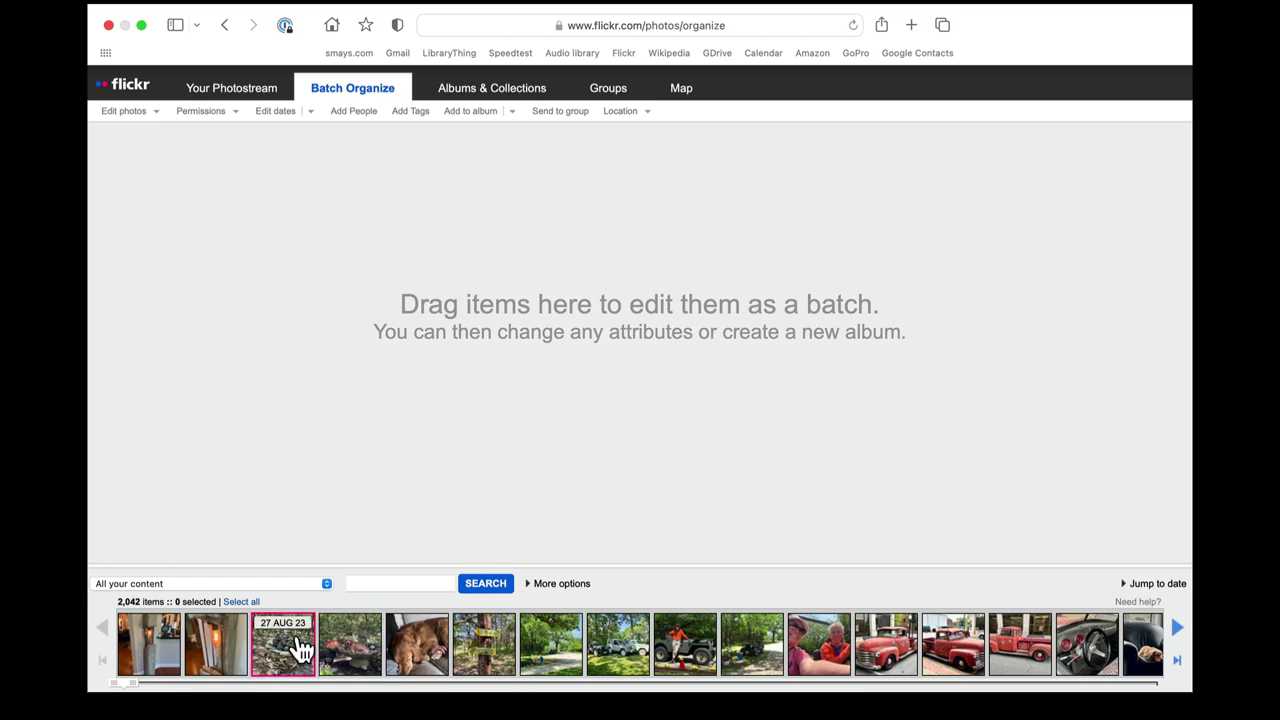
Browse the photo strip, then look through the content filters and albums list without changing it.
left_click(1176, 628)
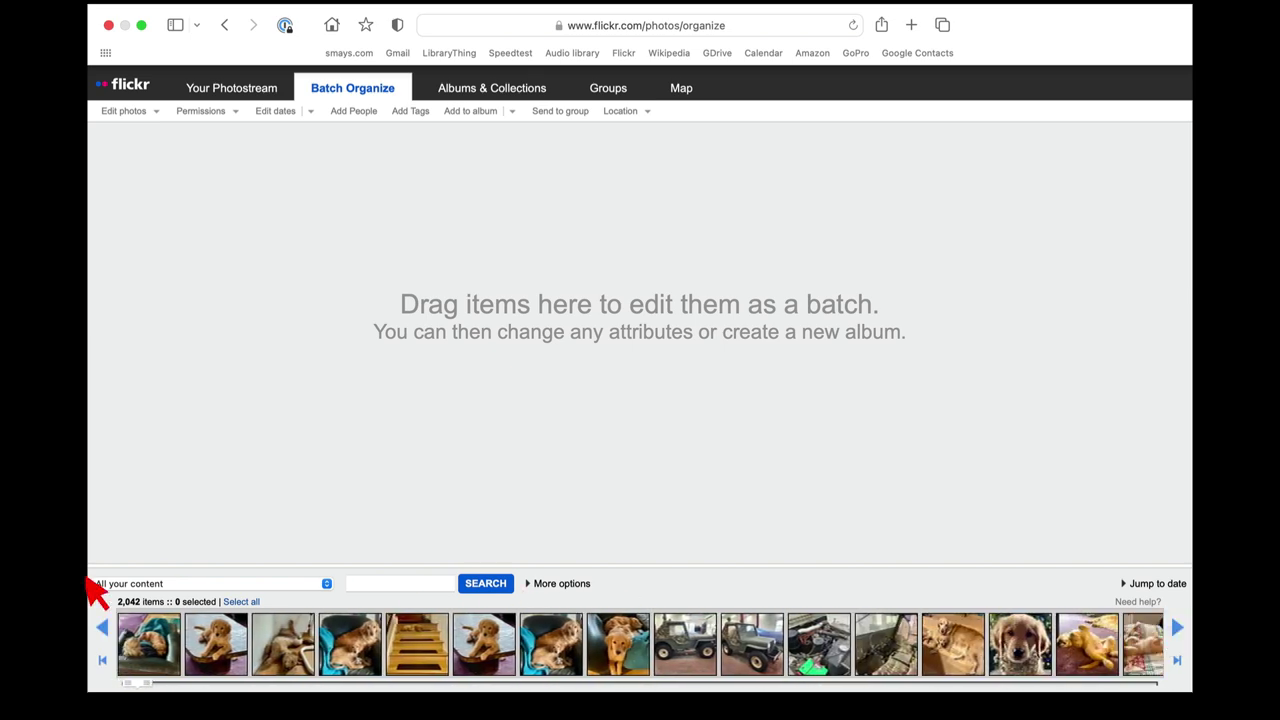
left_click(102, 627)
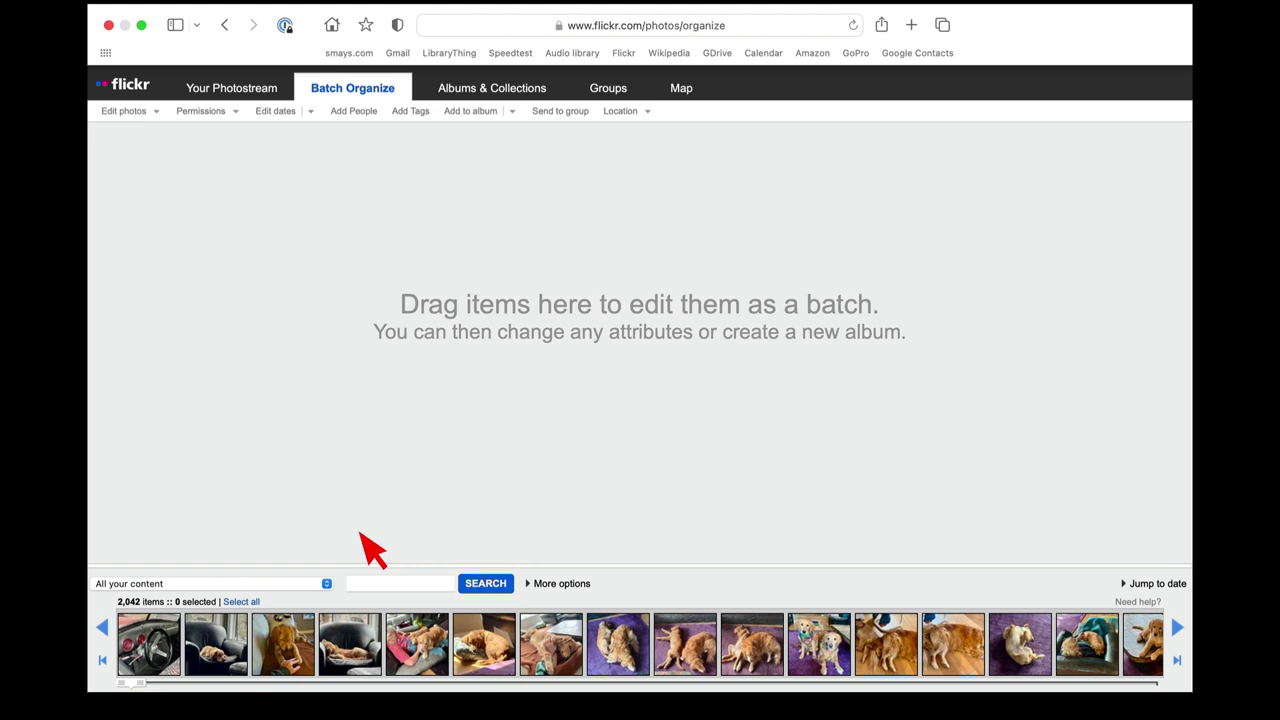
left_click(368, 583)
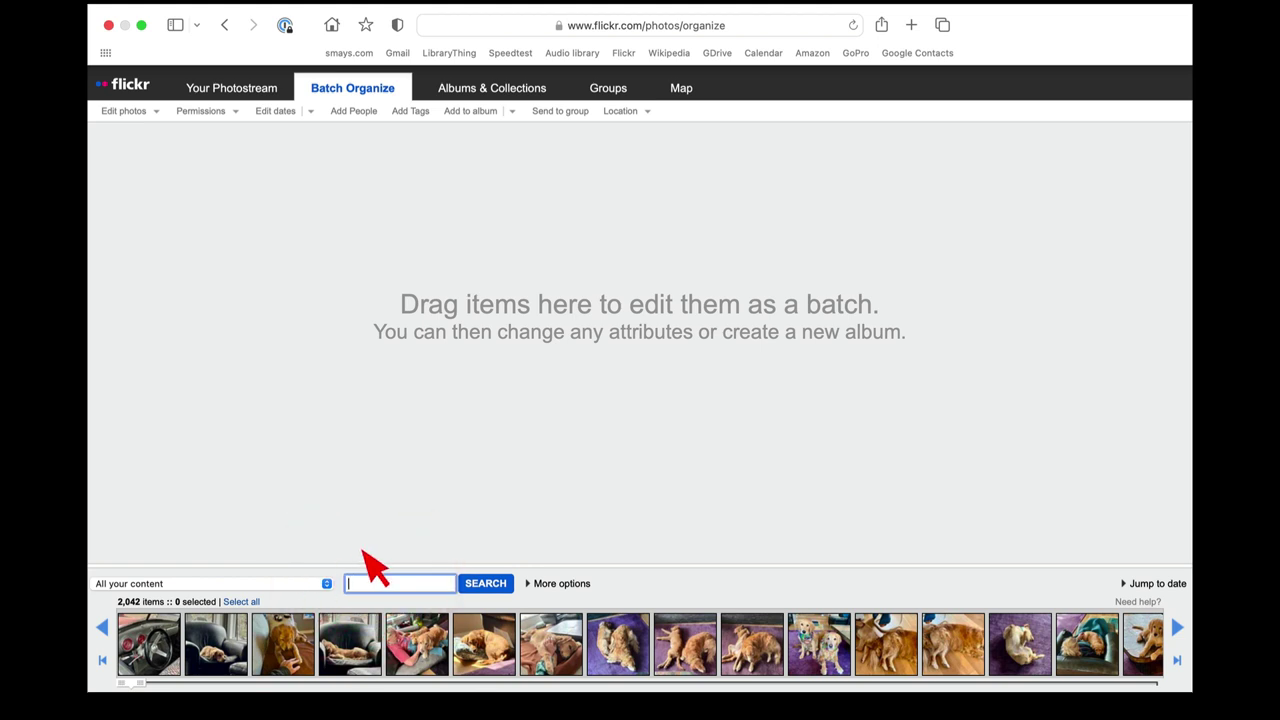
left_click(279, 583)
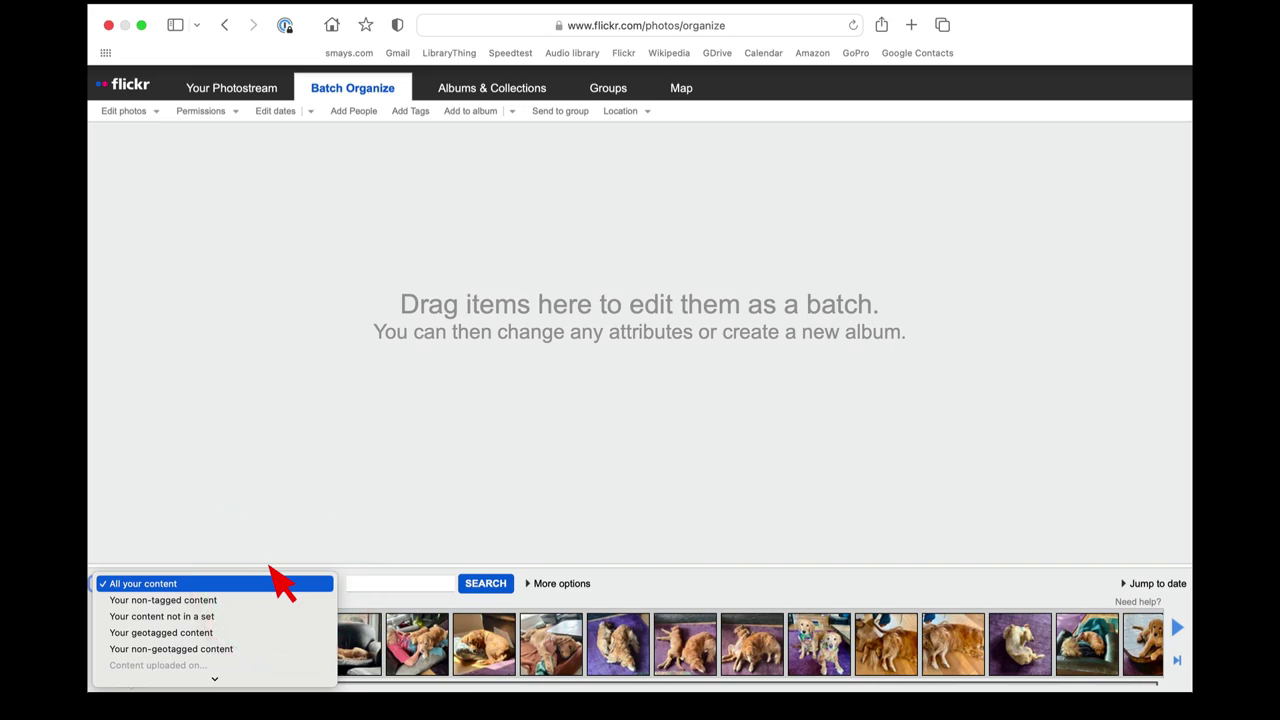
scroll(270, 570, "down", 5)
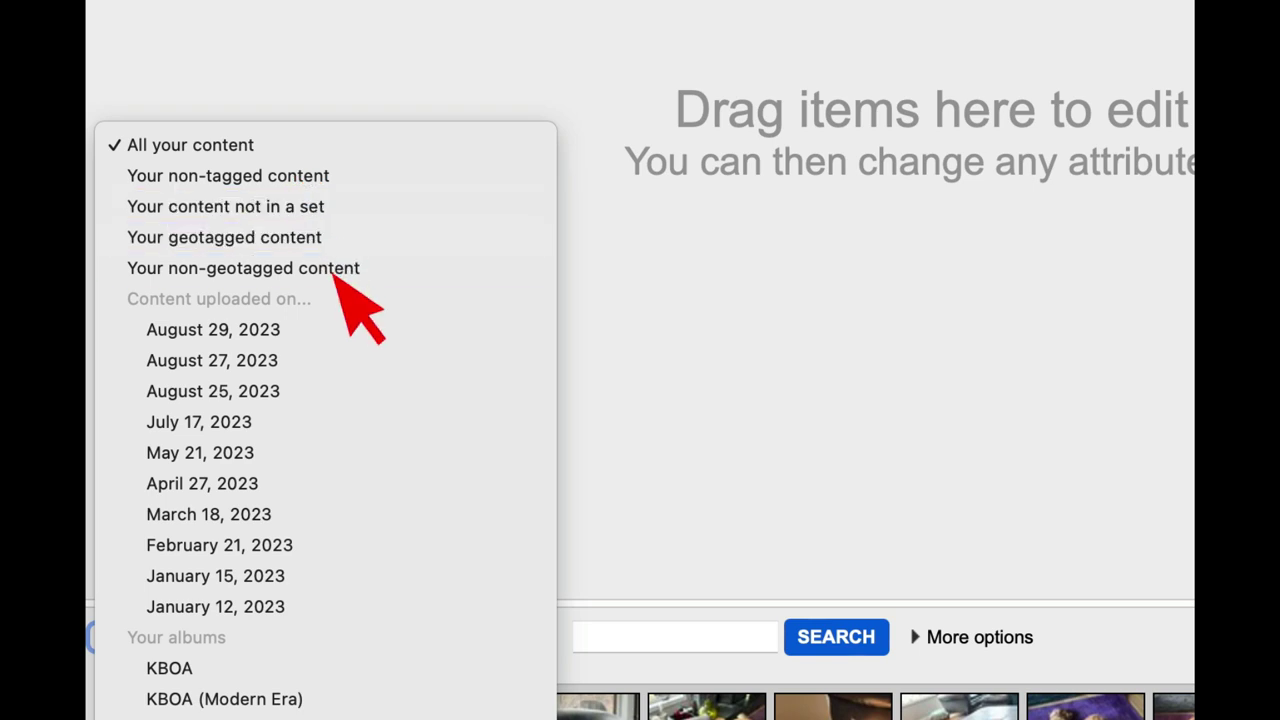
scroll(343, 425, "down", 5)
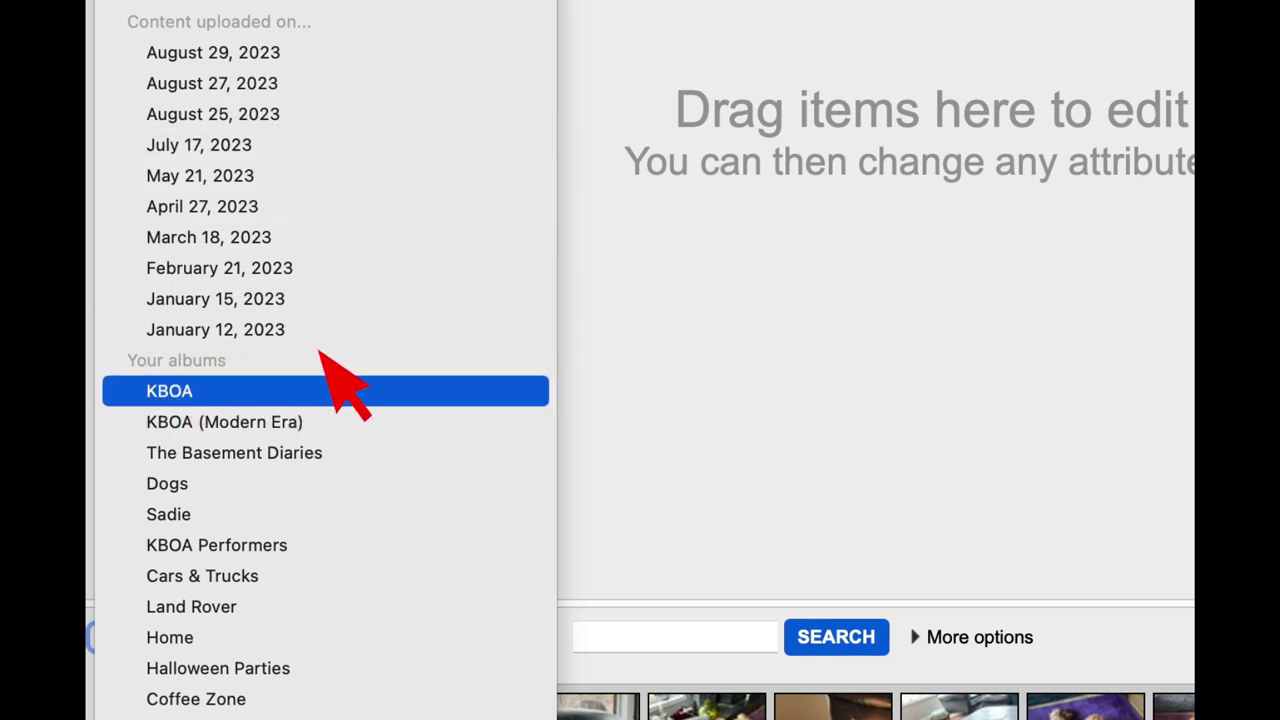
scroll(322, 360, "down", 5)
scroll(322, 352, "down", 4)
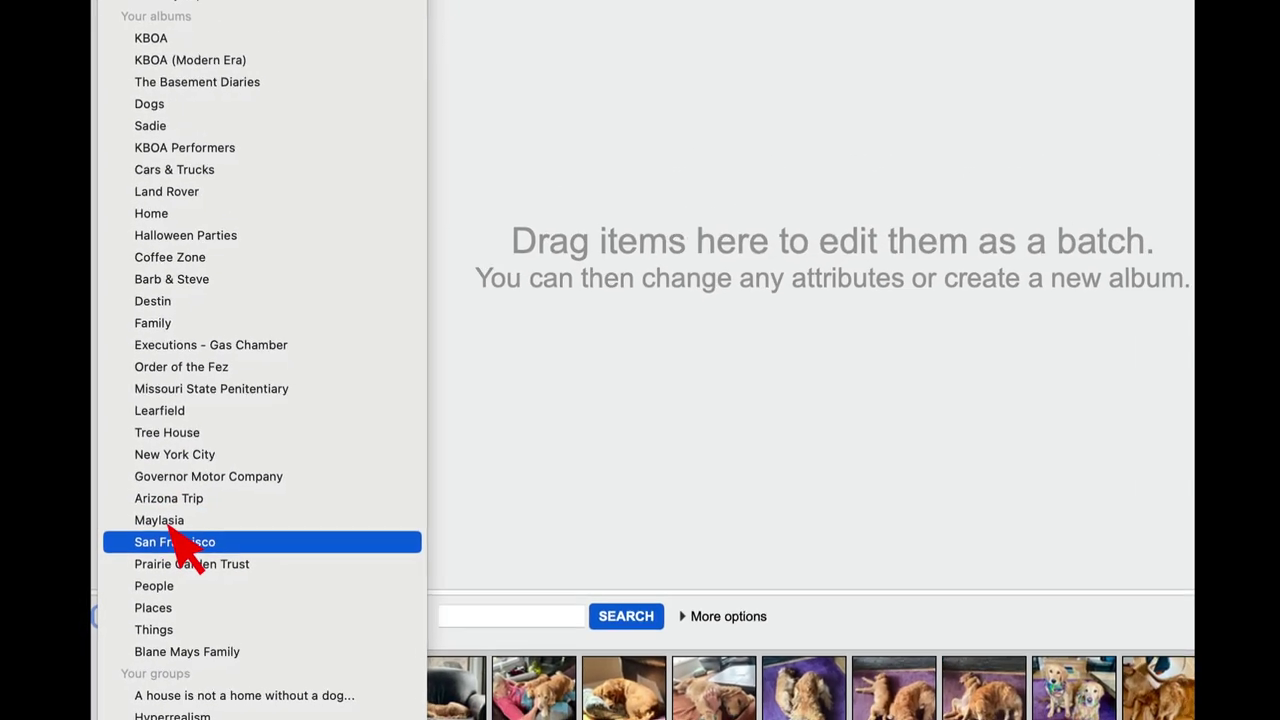
left_click(551, 422)
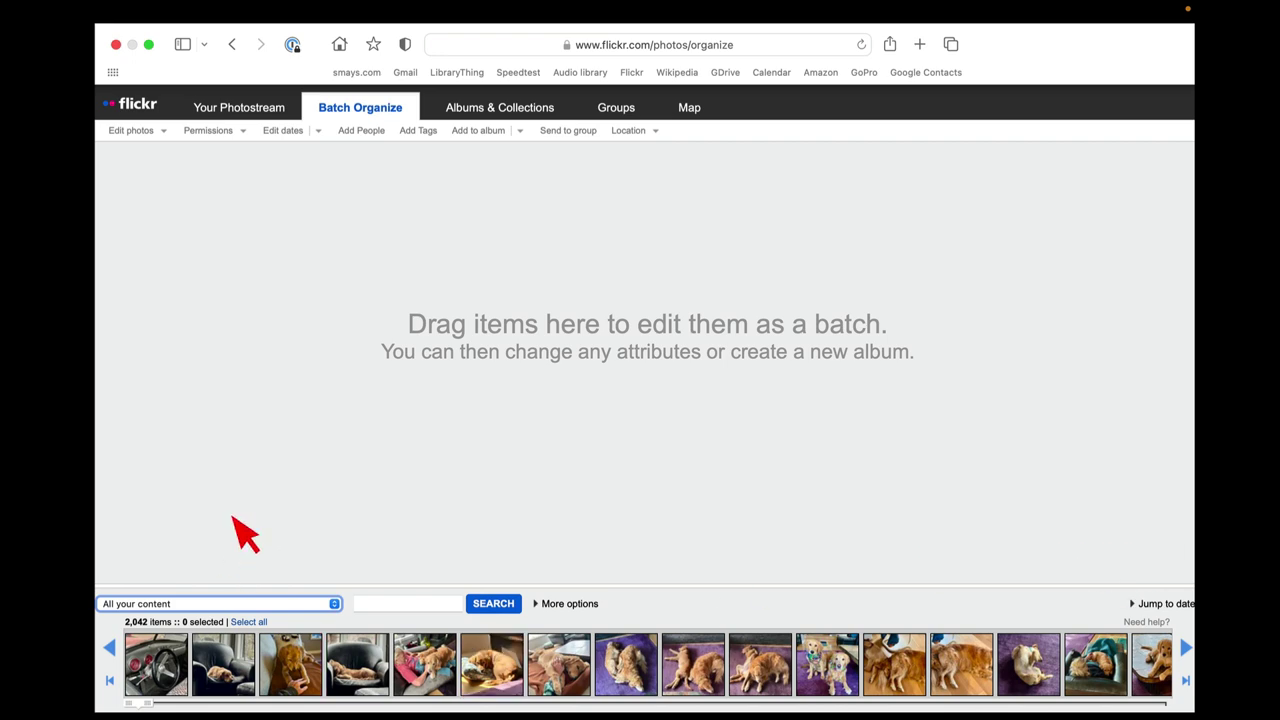
View all albums and collections, expanding and collapsing the Kennett, Missouri collection.
left_click(522, 118)
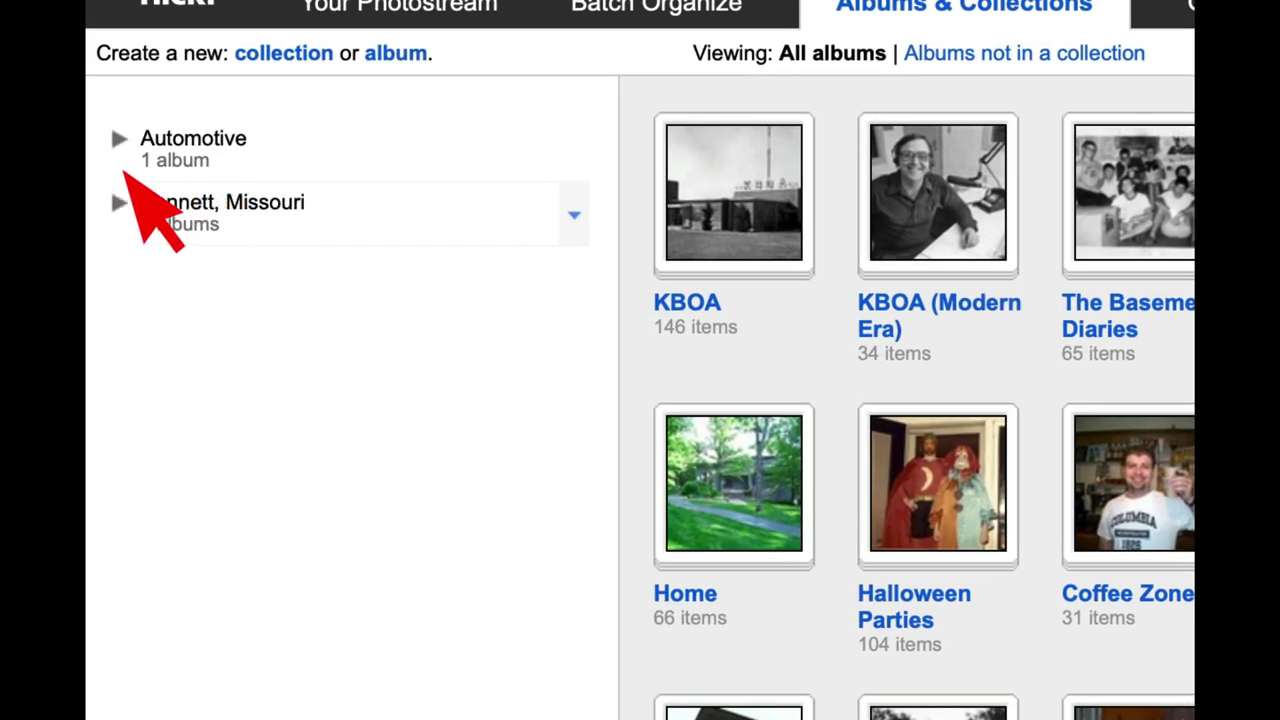
left_click(118, 202)
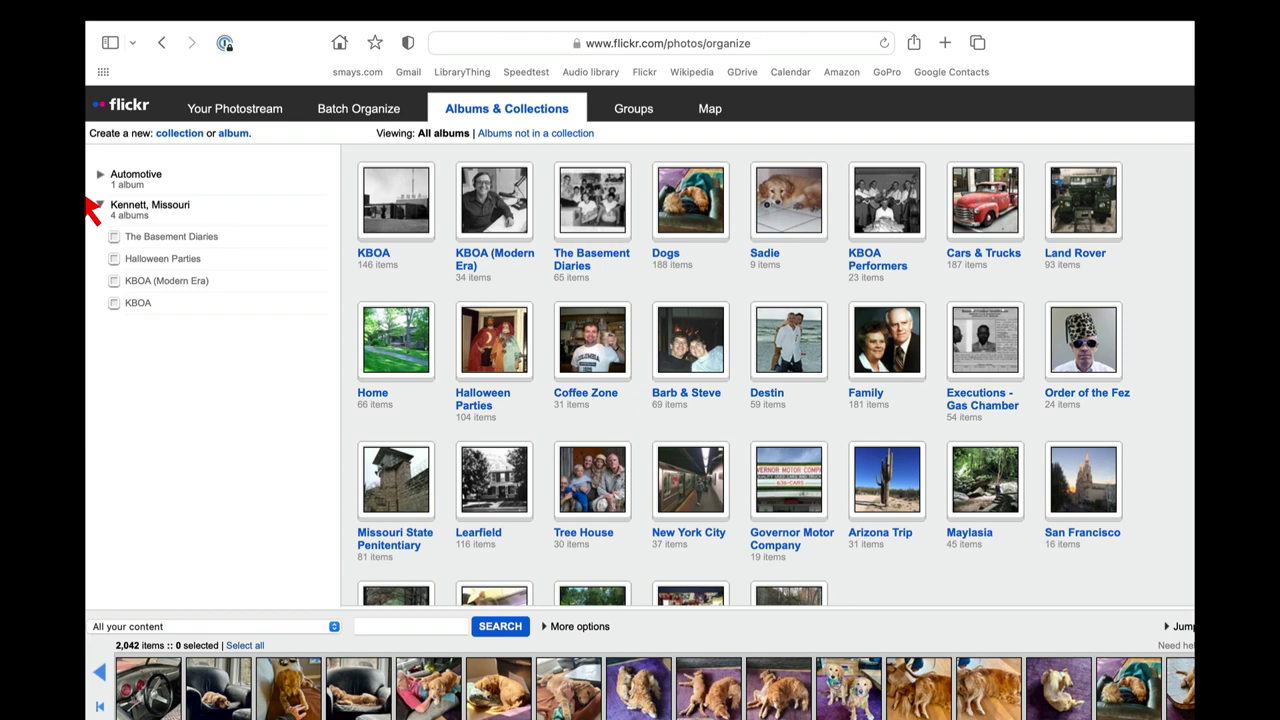
left_click(100, 205)
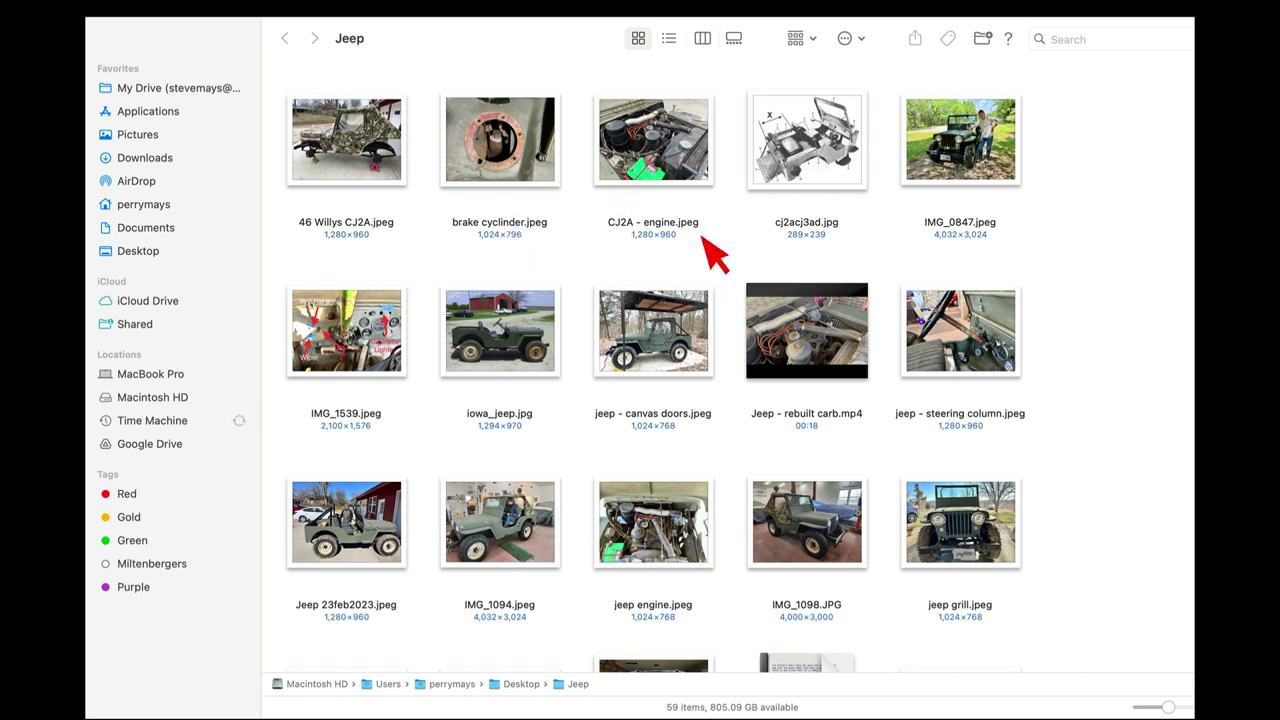
scroll(715, 255, "down", 10)
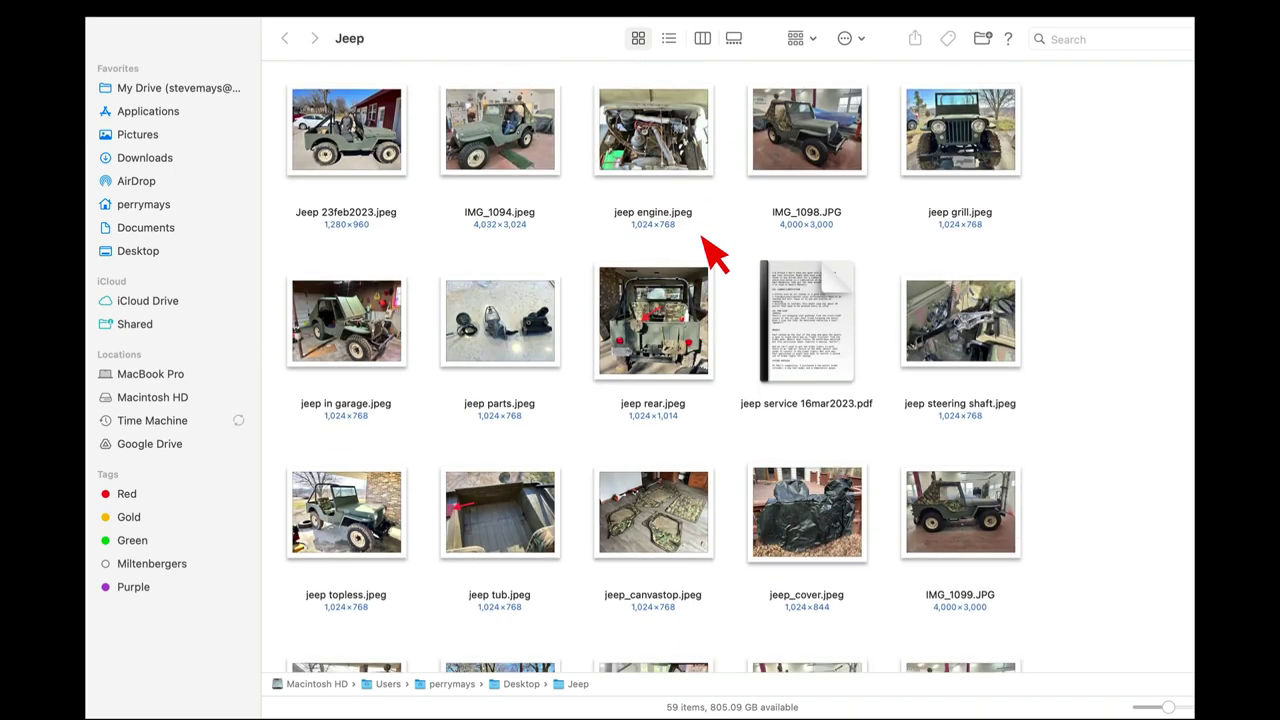
scroll(715, 255, "down", 5)
scroll(715, 255, "up", 7)
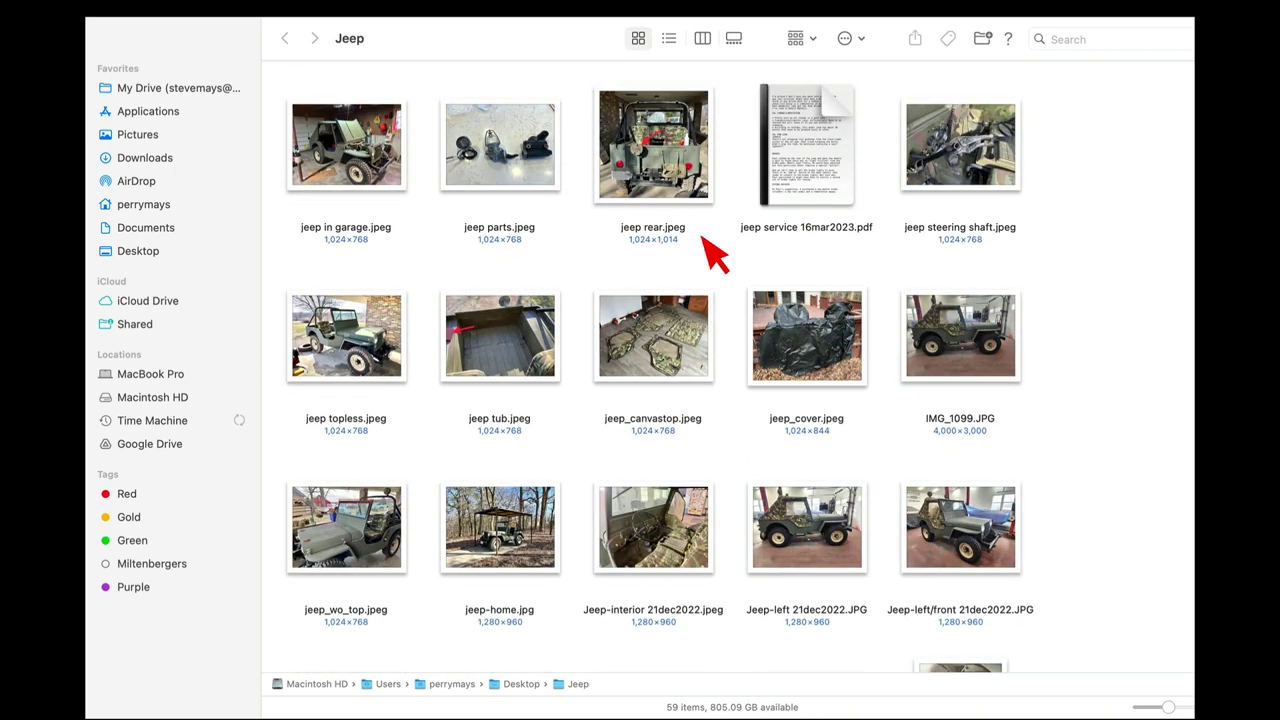
scroll(715, 255, "up", 6)
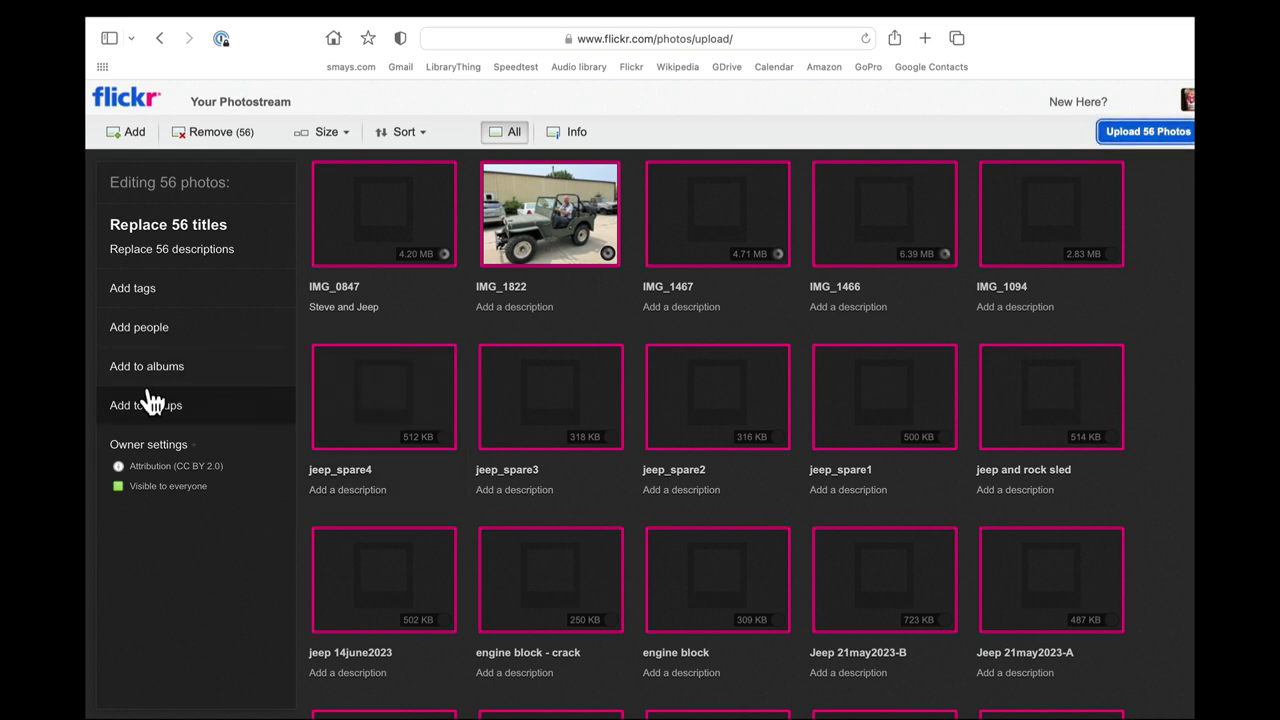
Upload the 56 queued Jeep photos and confirm they go up publicly.
mouse_move(193, 441)
scroll(863, 295, "down", 2)
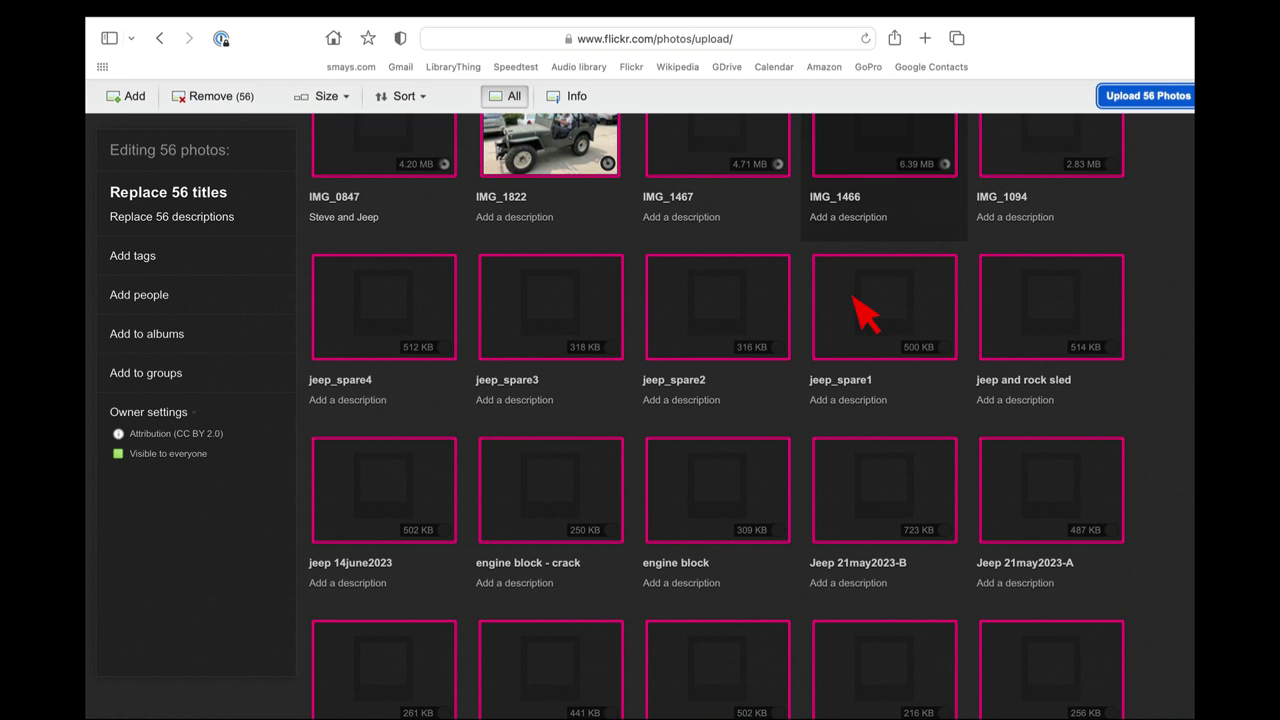
scroll(862, 315, "up", 3)
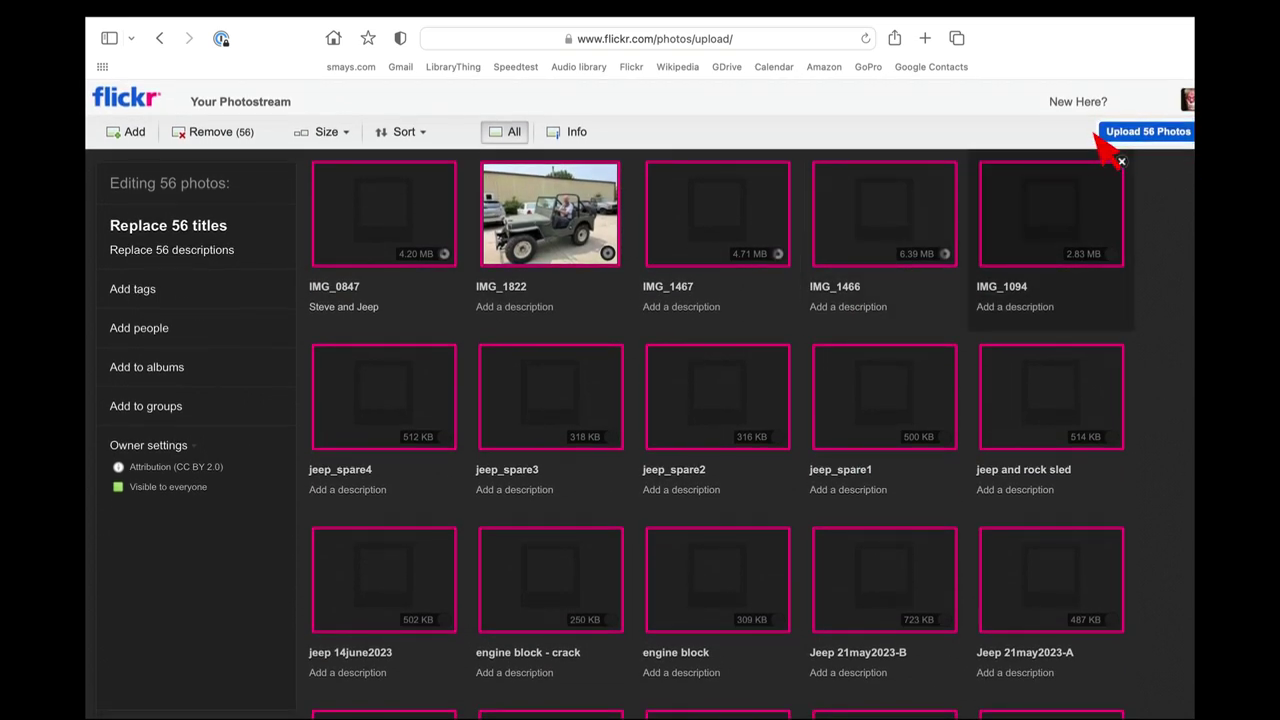
left_click(1140, 144)
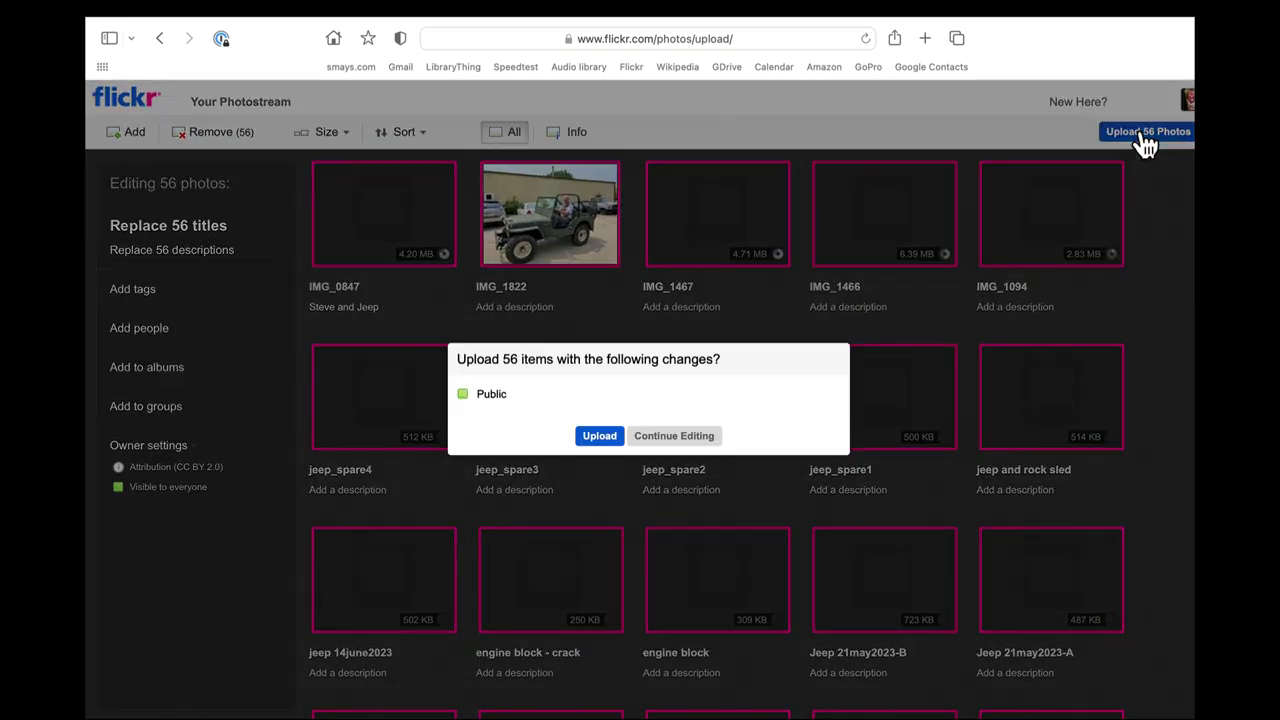
left_click(600, 436)
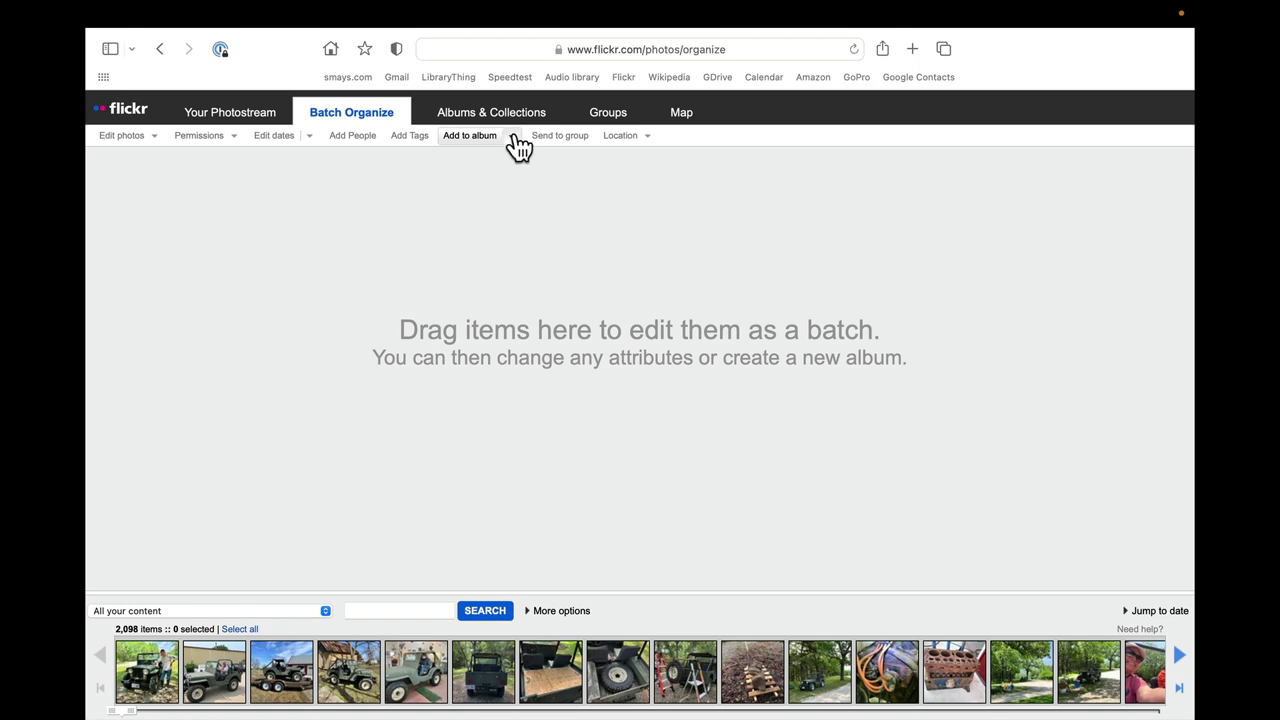
Create a new empty album titled 'My Jeep'.
left_click(514, 138)
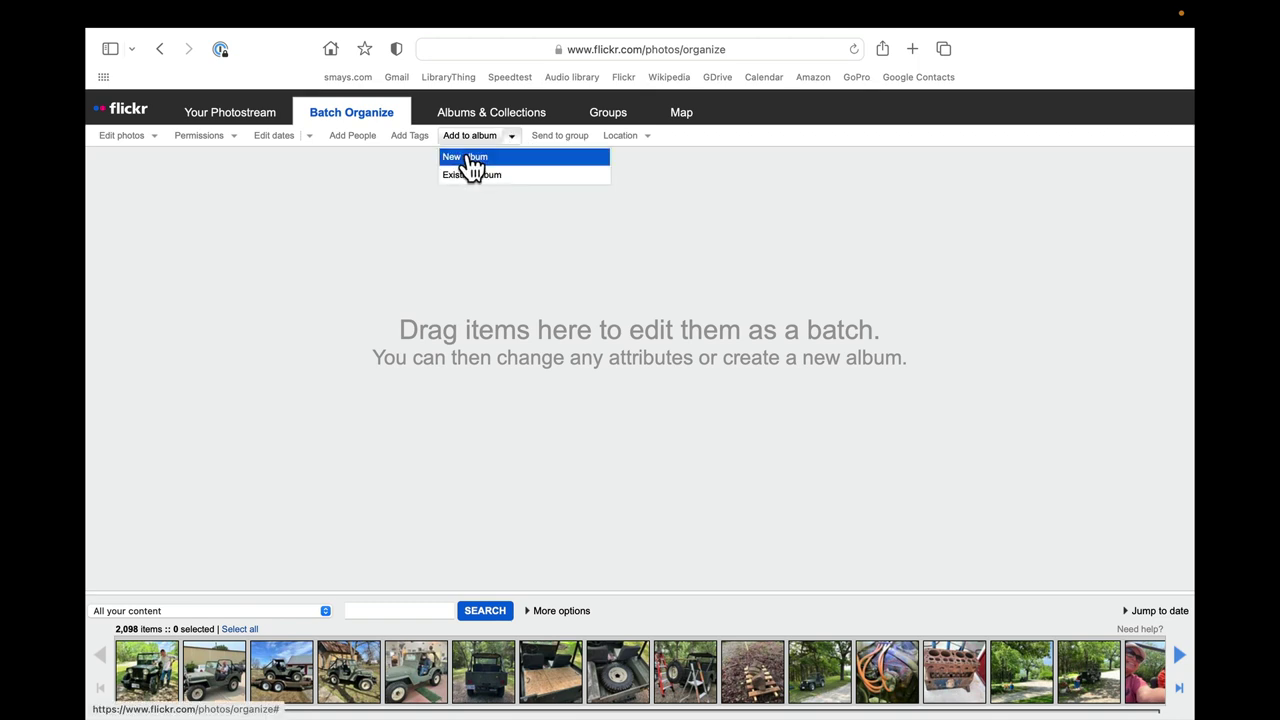
left_click(468, 158)
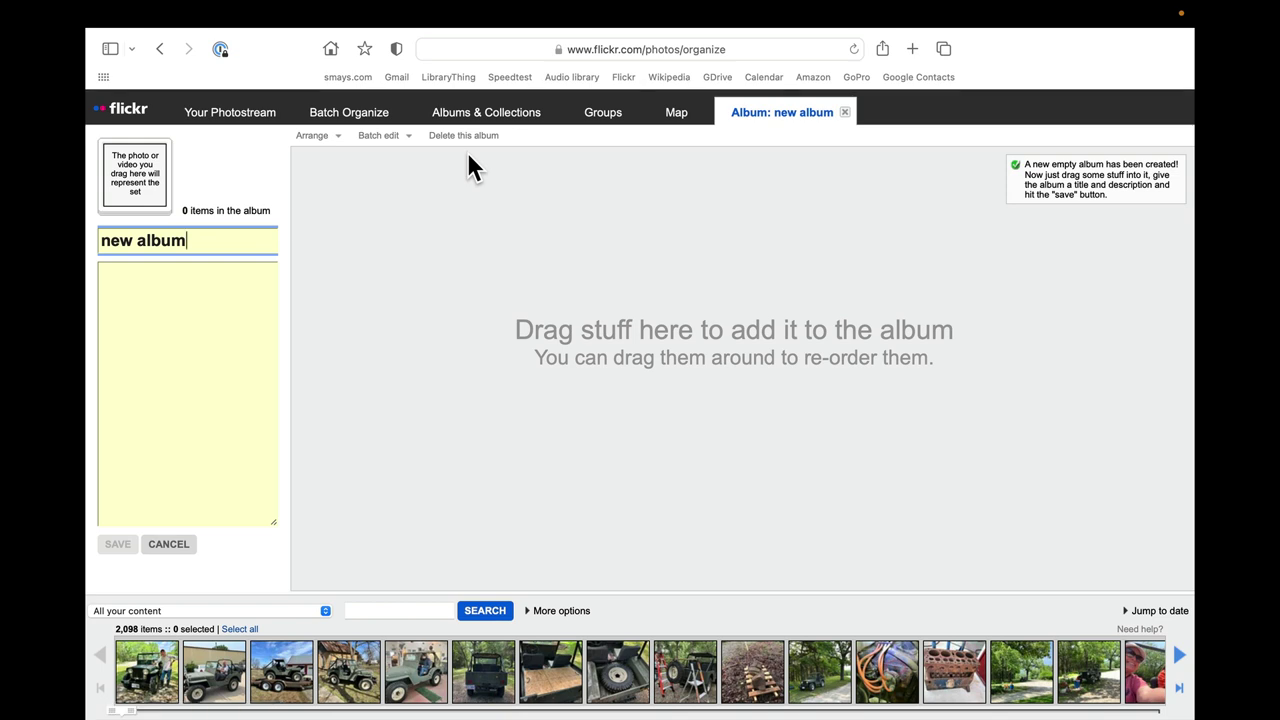
key("BackSpace")
key("BackSpace")
key("BackSpace")
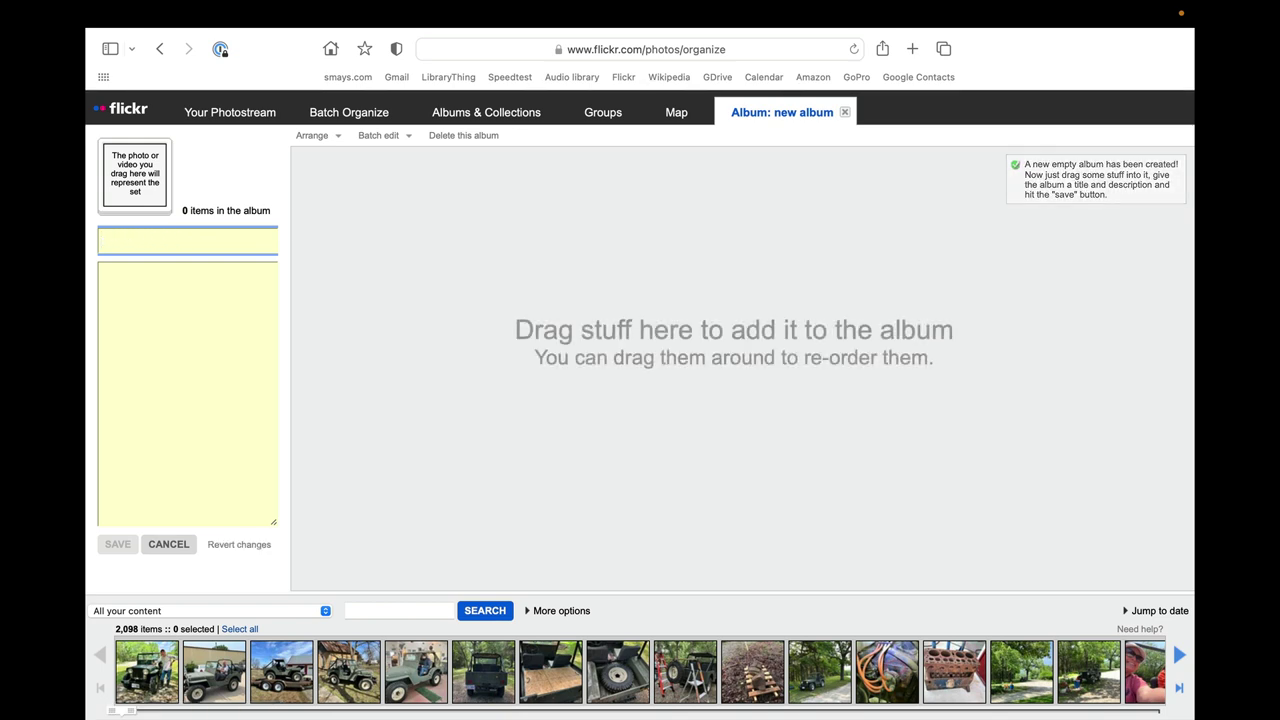
type("My Jeep")
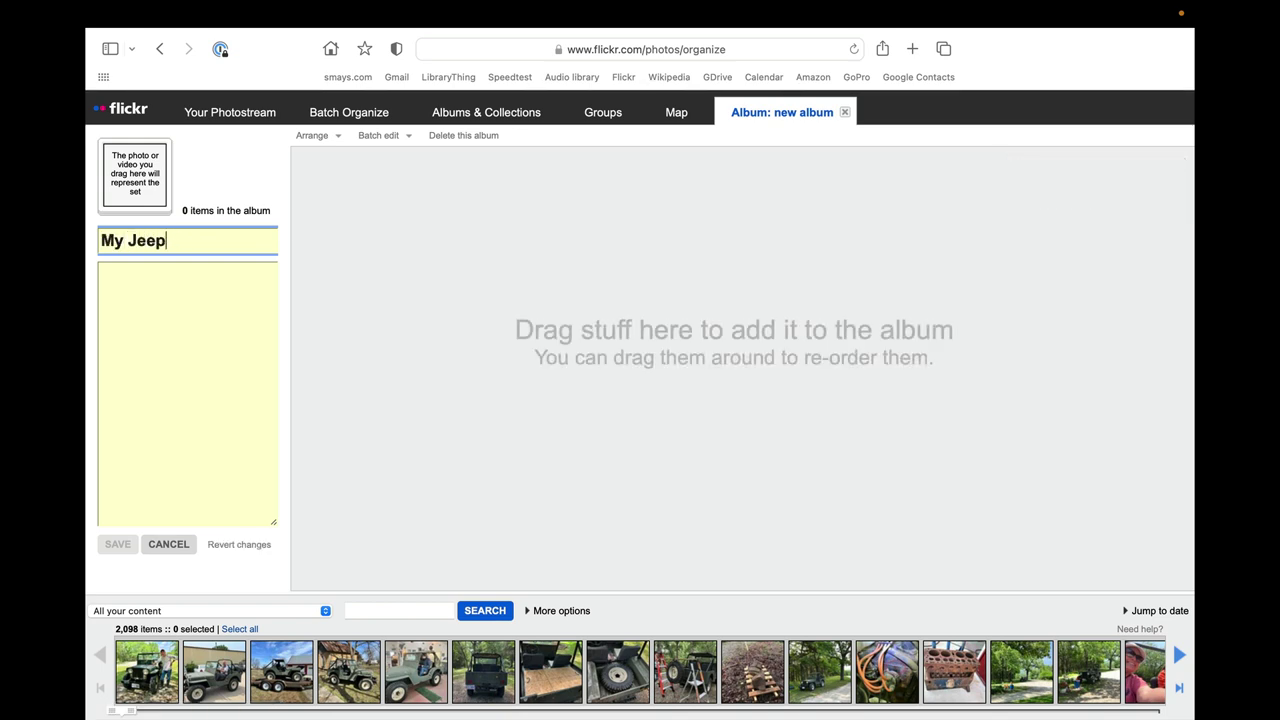
Write the album description about falling for a 1947 CJ2A Jeep in December 2022.
left_click(240, 268)
type("In December ")
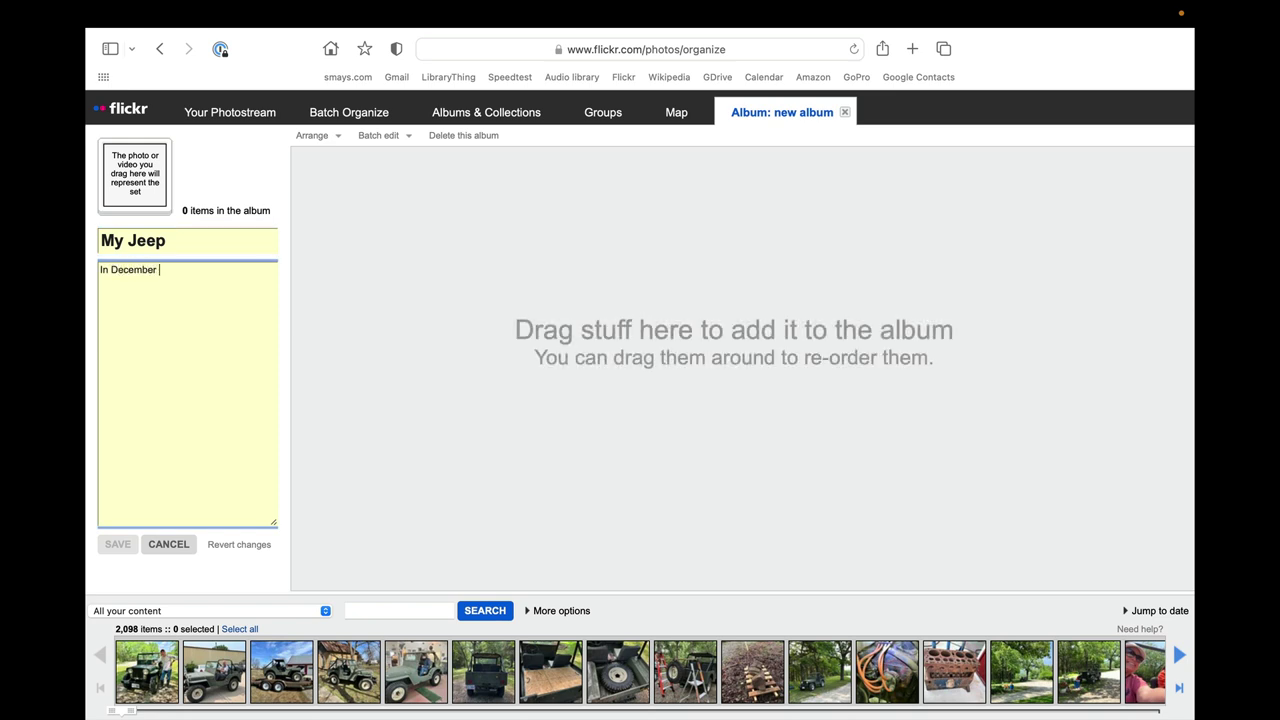
type("of")
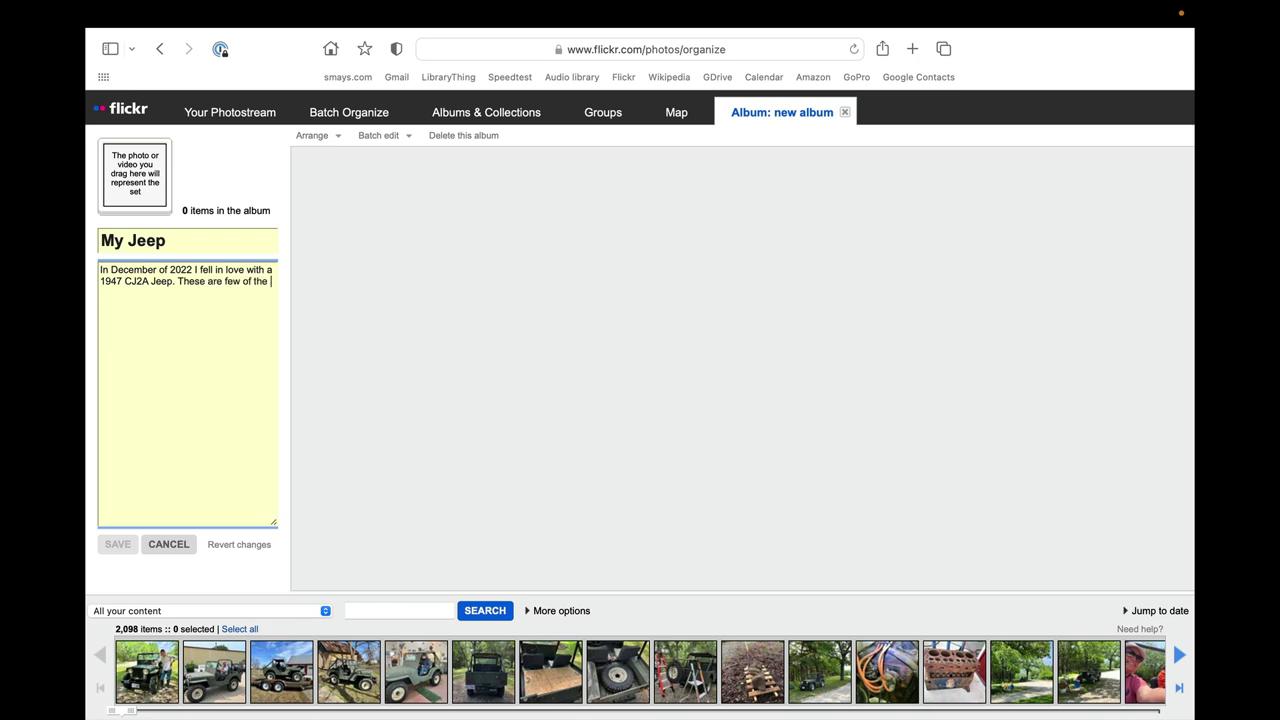
type("tos ")
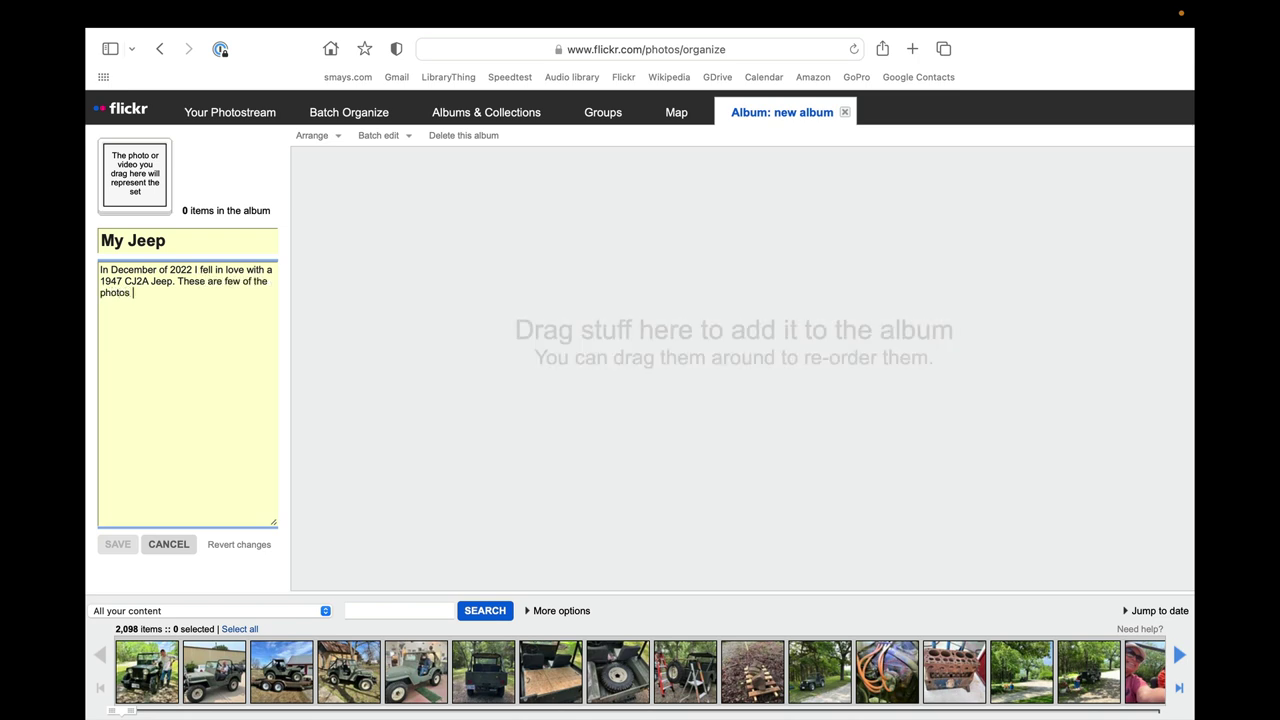
type("from the ear")
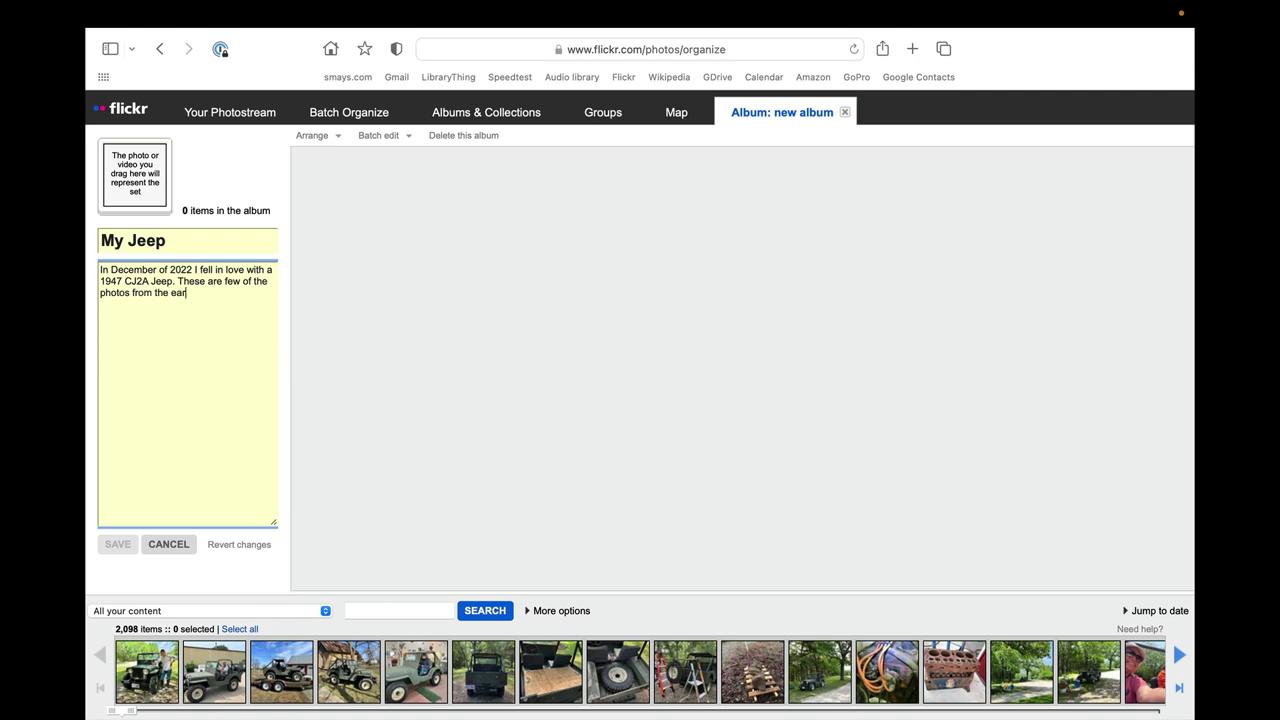
type("ly day6s")
key("BackSpace")
key("BackSpace")
type("s.")
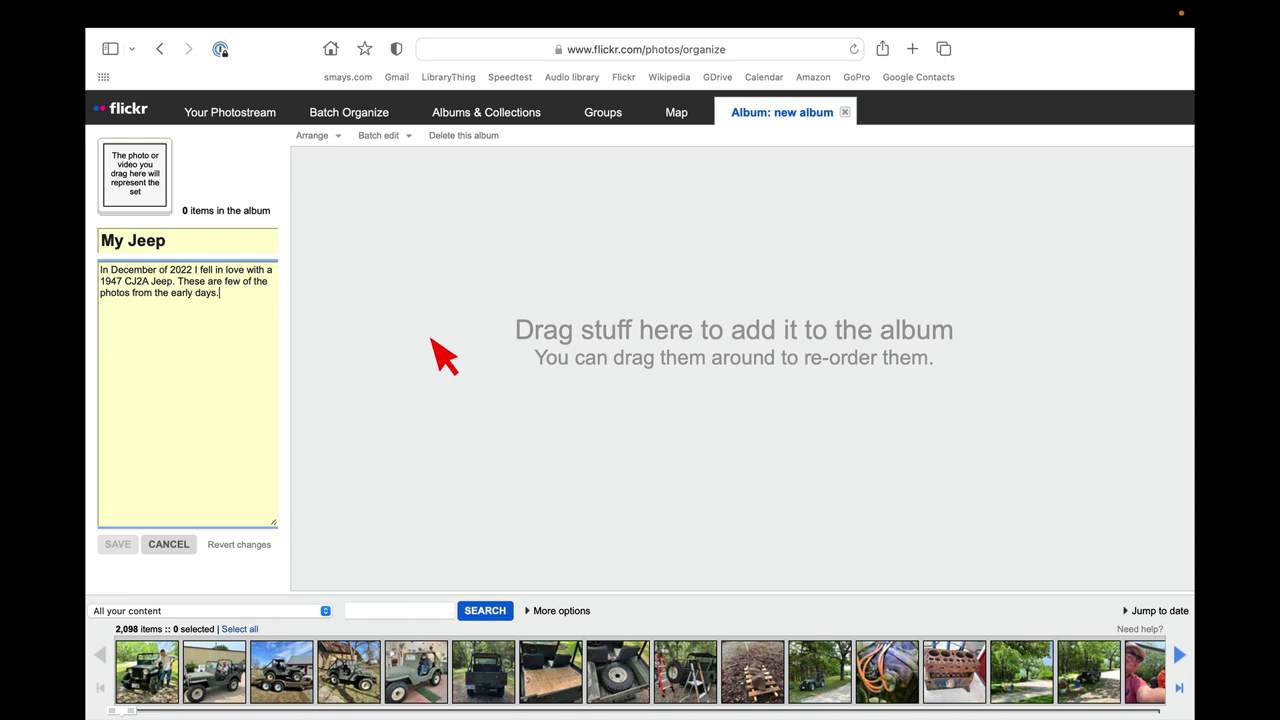
left_click(398, 426)
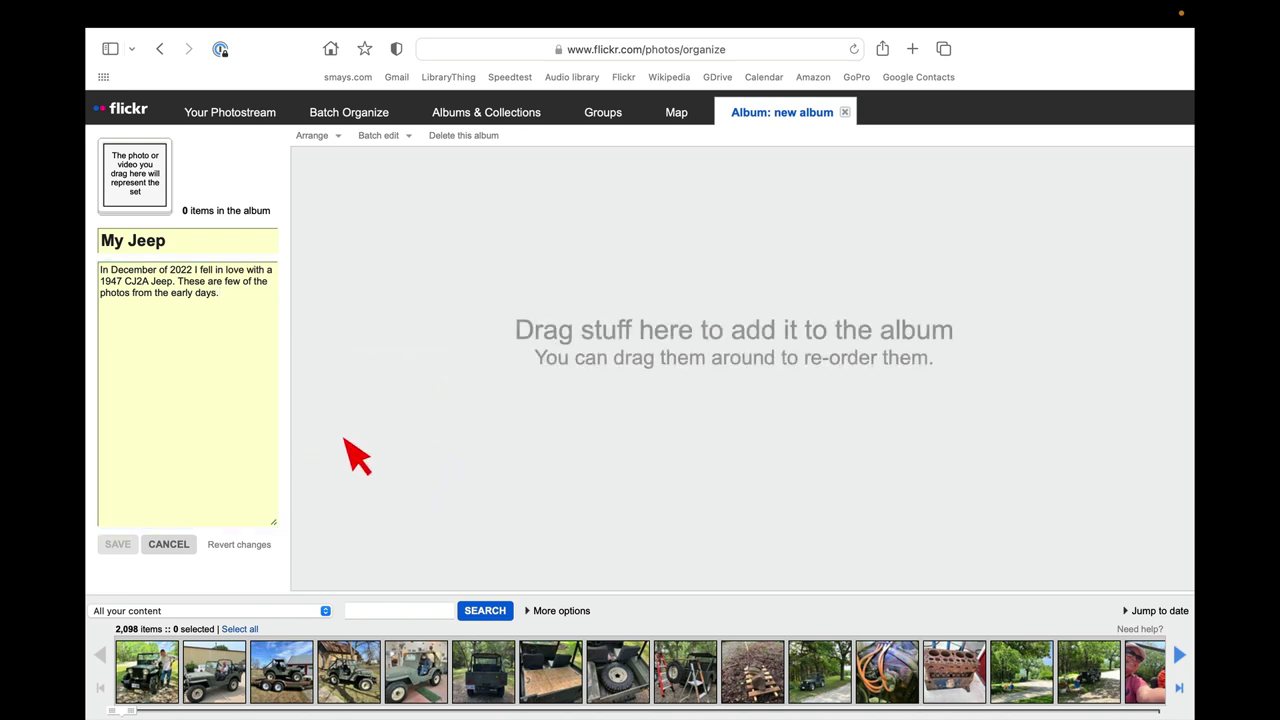
Select the 56 Jeep photos in the strip, first to last, and drag them into My Jeep.
left_click(394, 460)
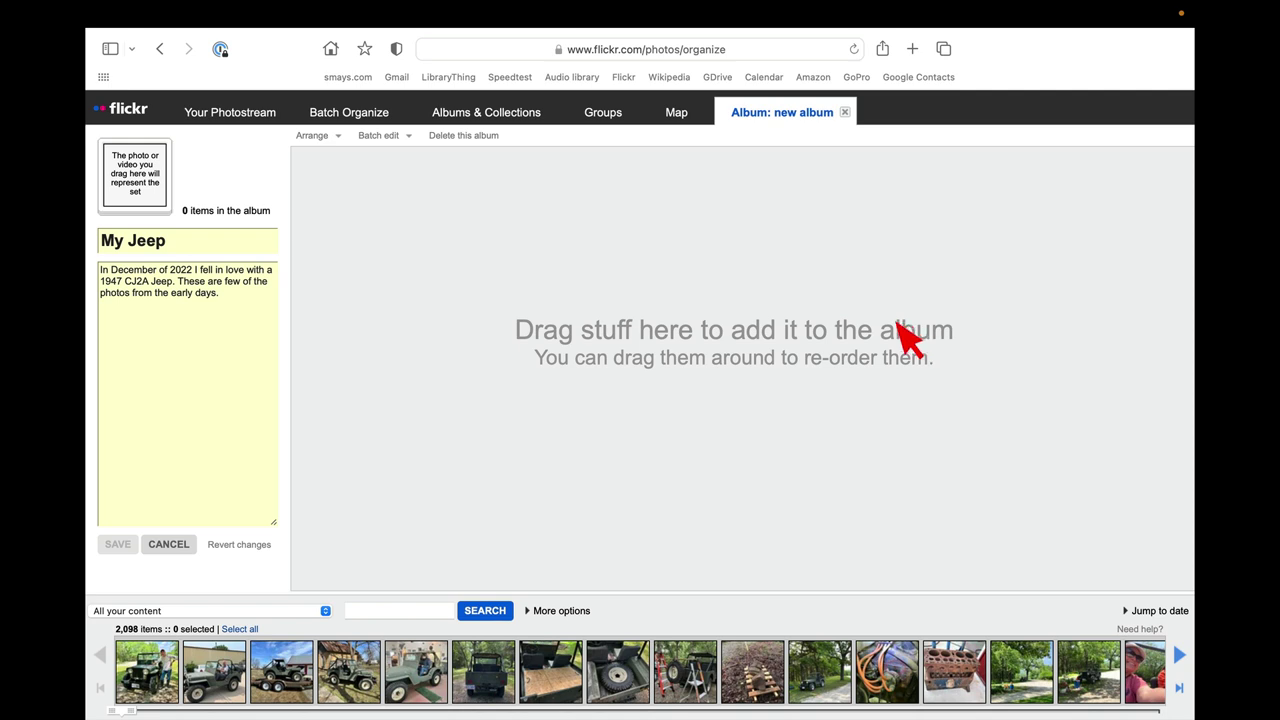
left_click(155, 680)
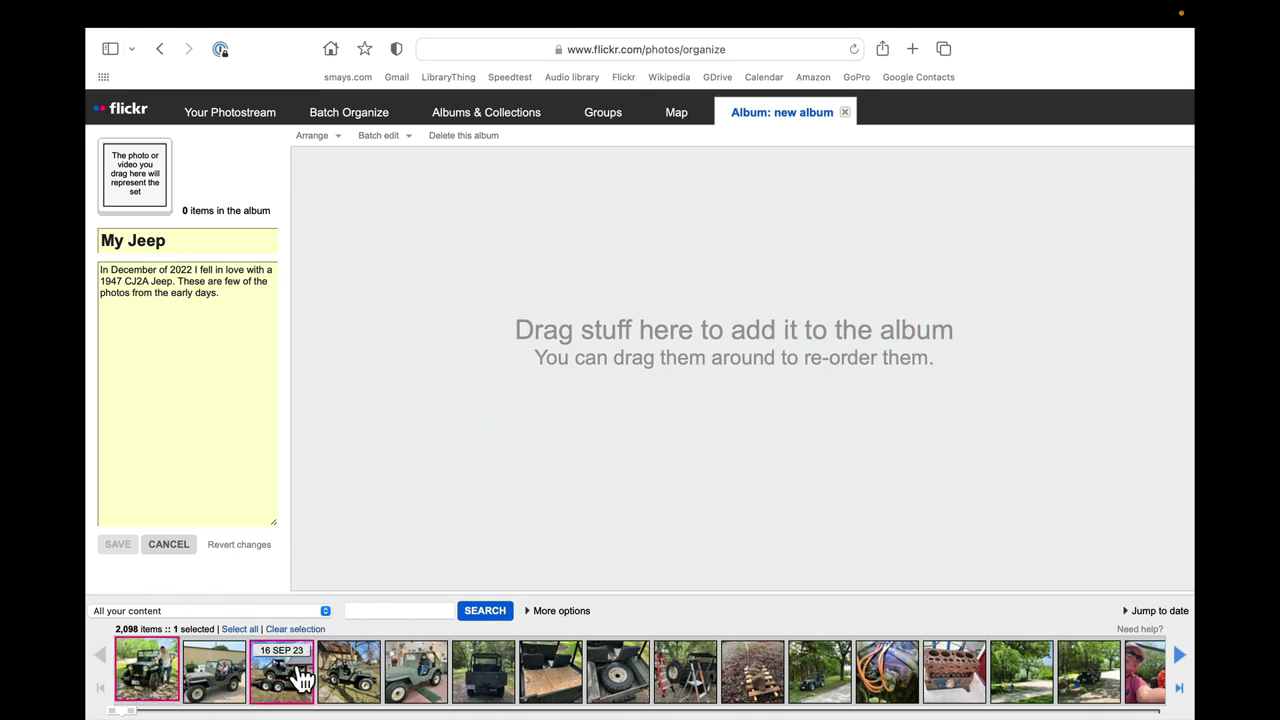
mouse_move(405, 700)
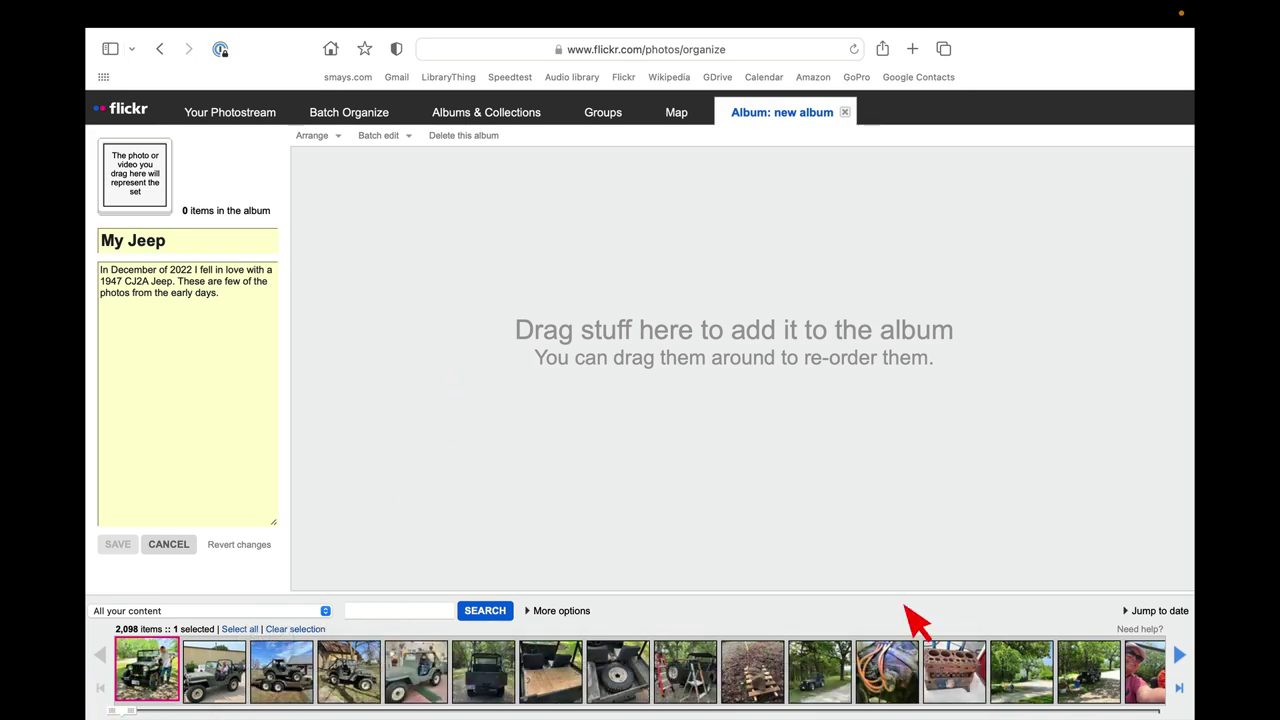
left_click(1181, 655)
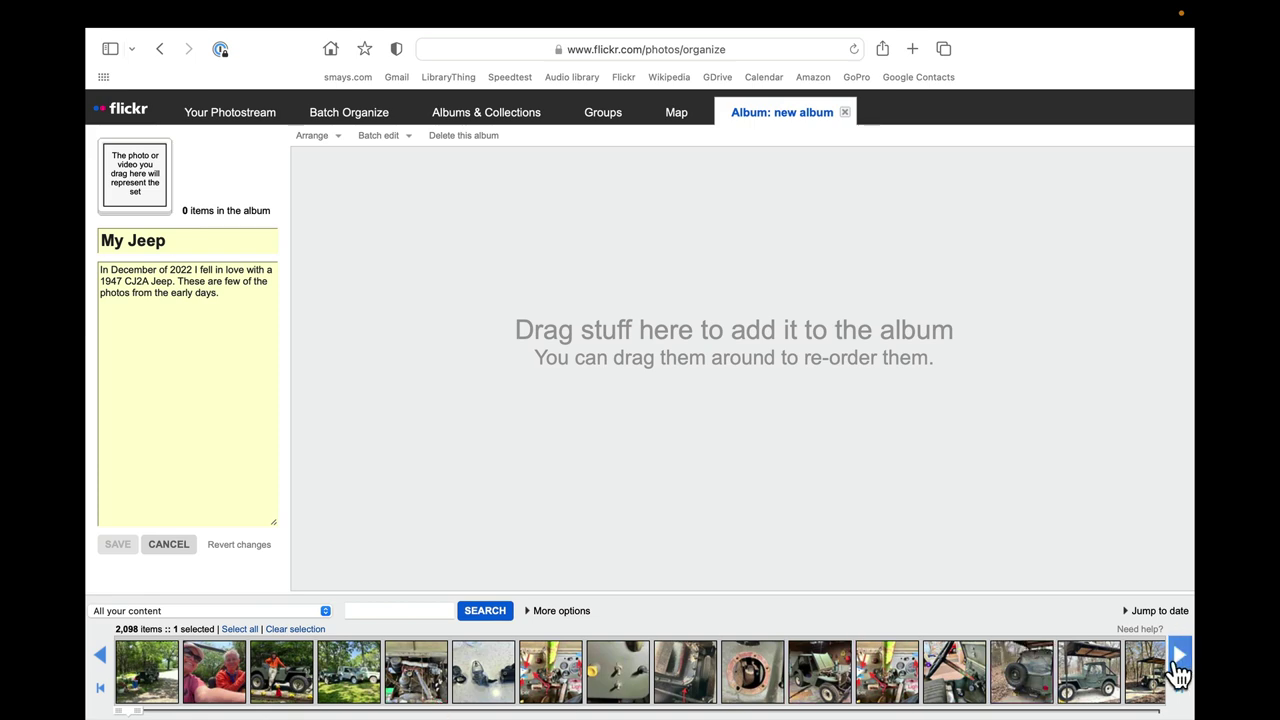
left_click(1181, 670)
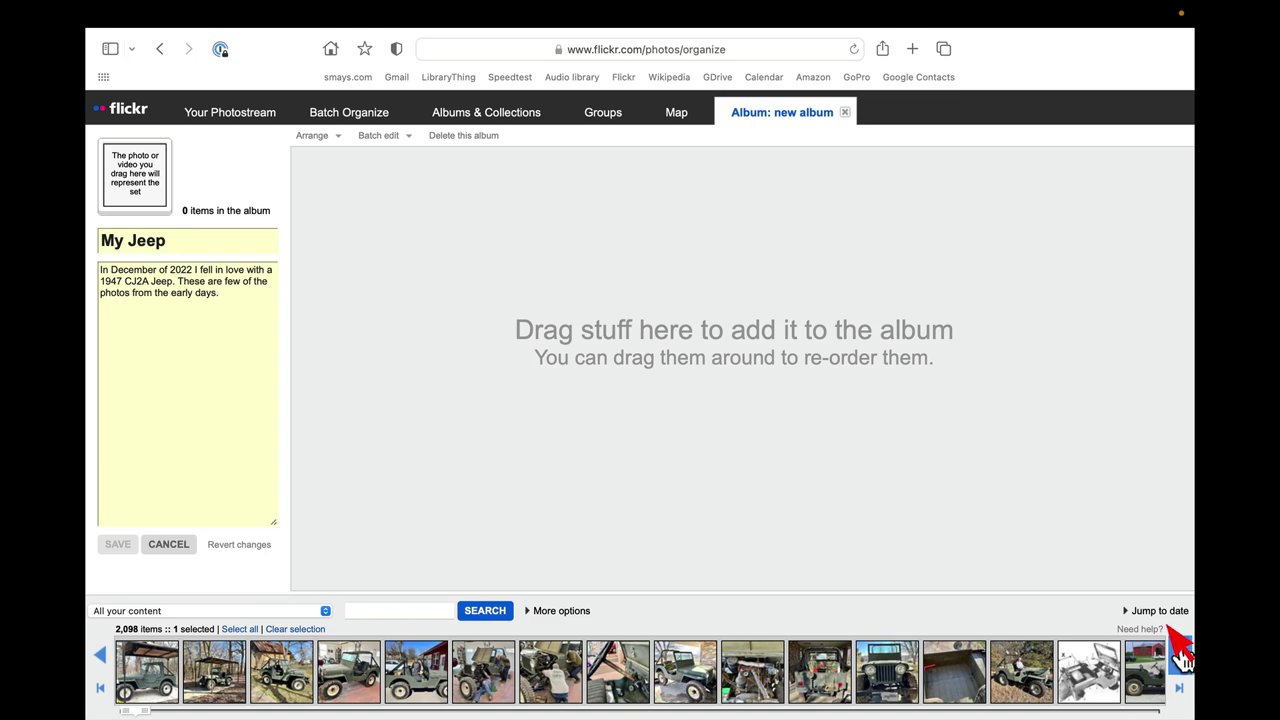
left_click(1181, 652)
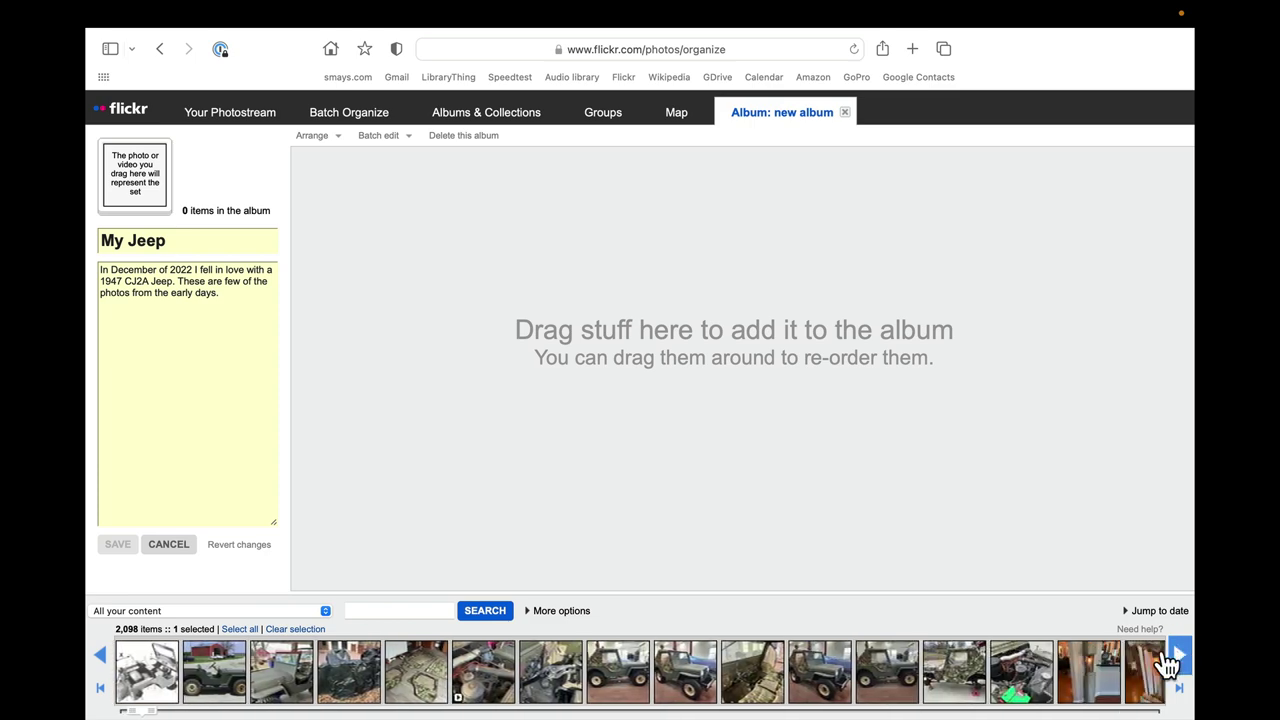
left_click(1017, 677, "shift")
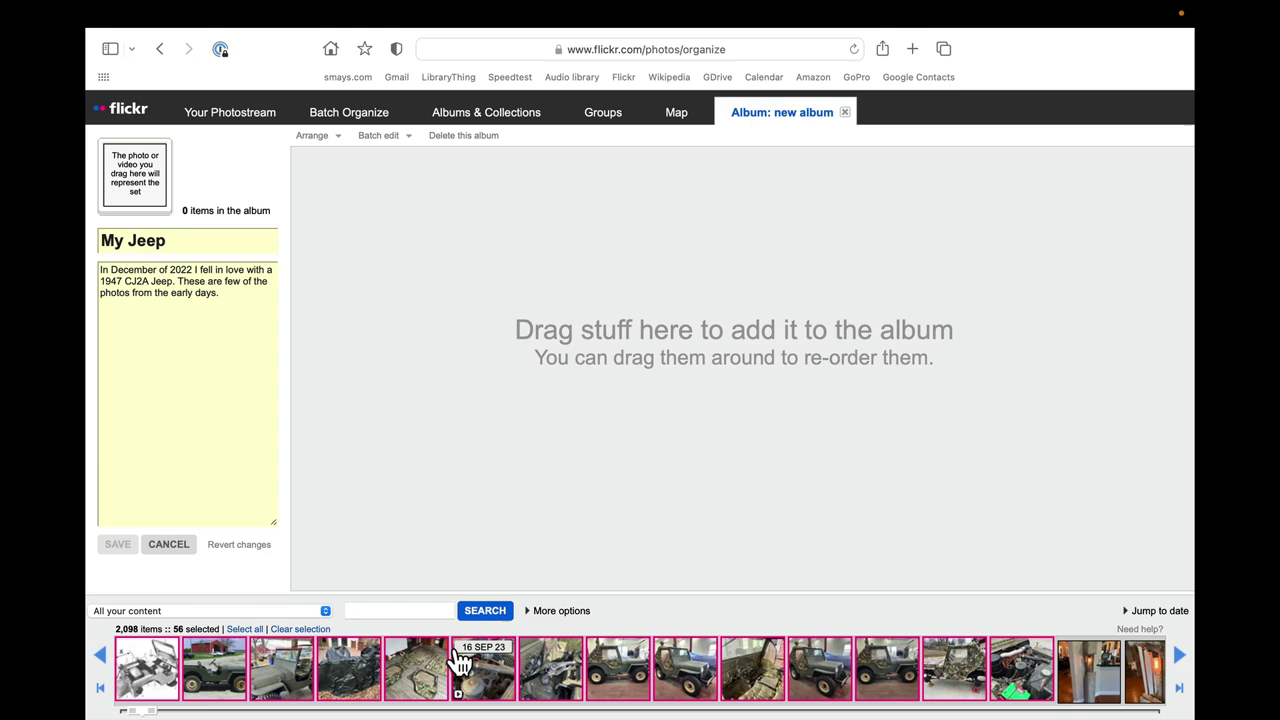
left_click_drag(418, 662, 537, 420)
Delete the 'jeep tub' photo so the album drops to 55 items.
double_click(540, 428)
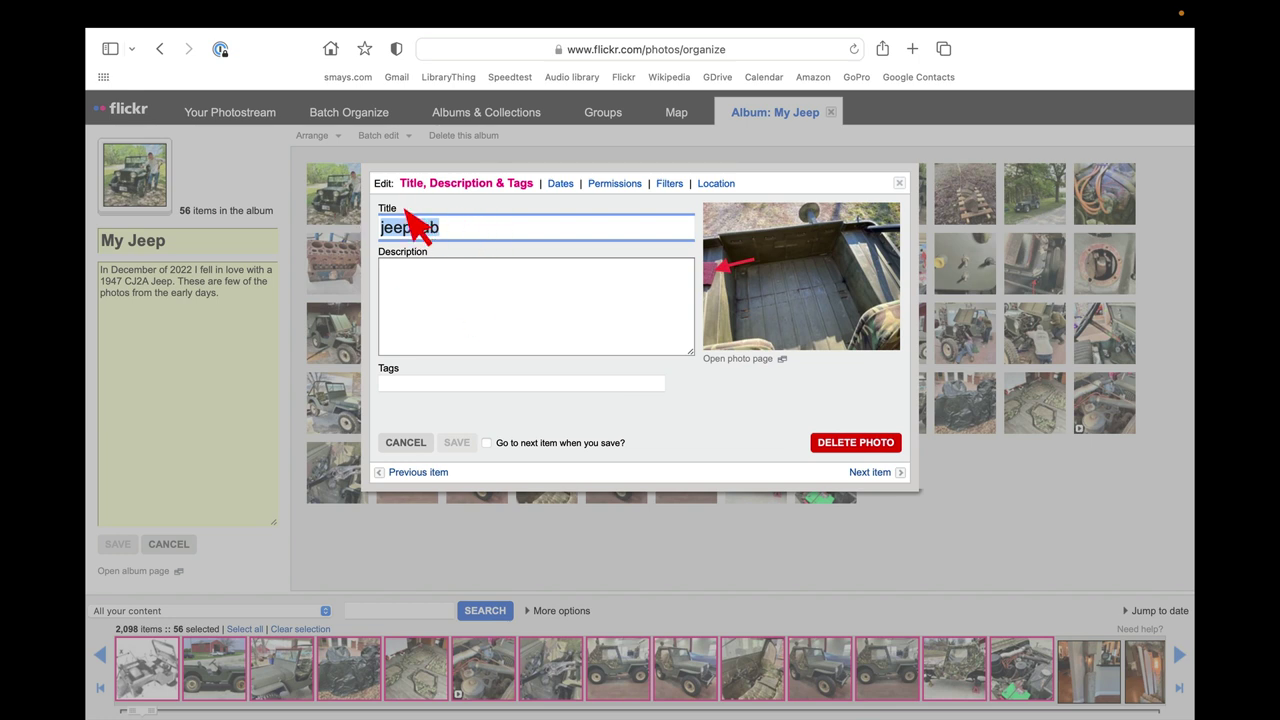
left_click(858, 444)
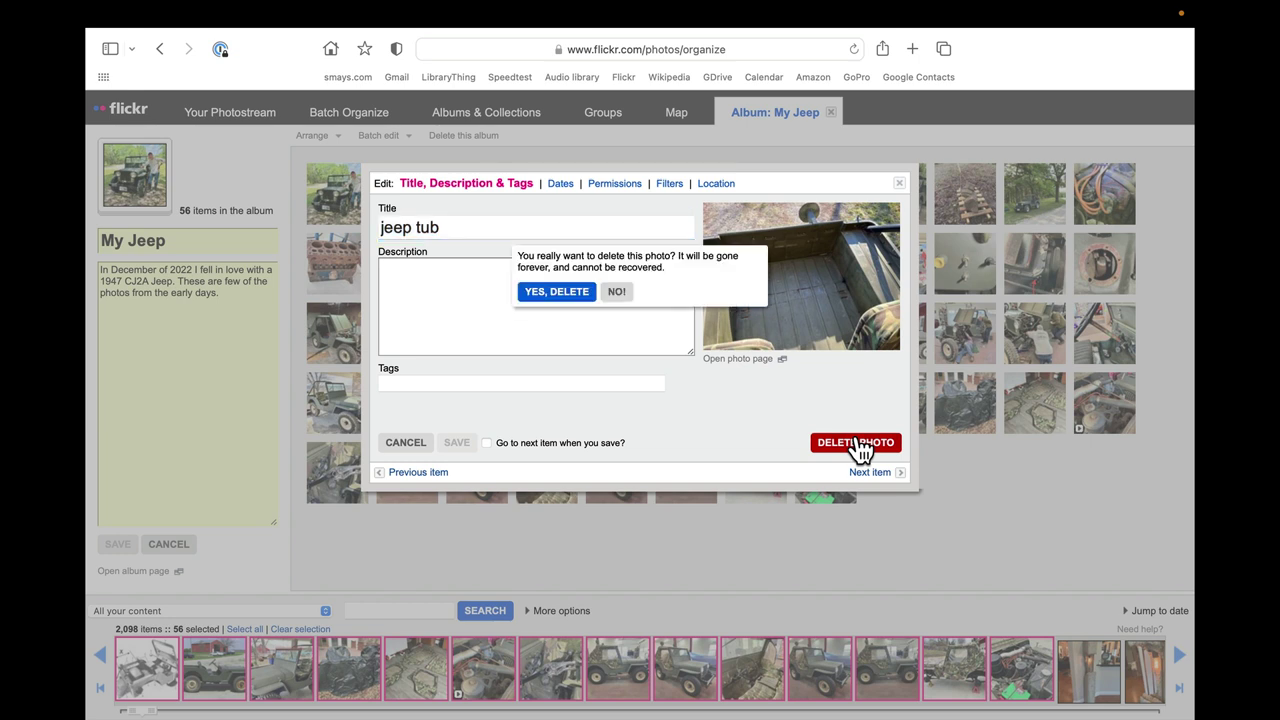
left_click(551, 293)
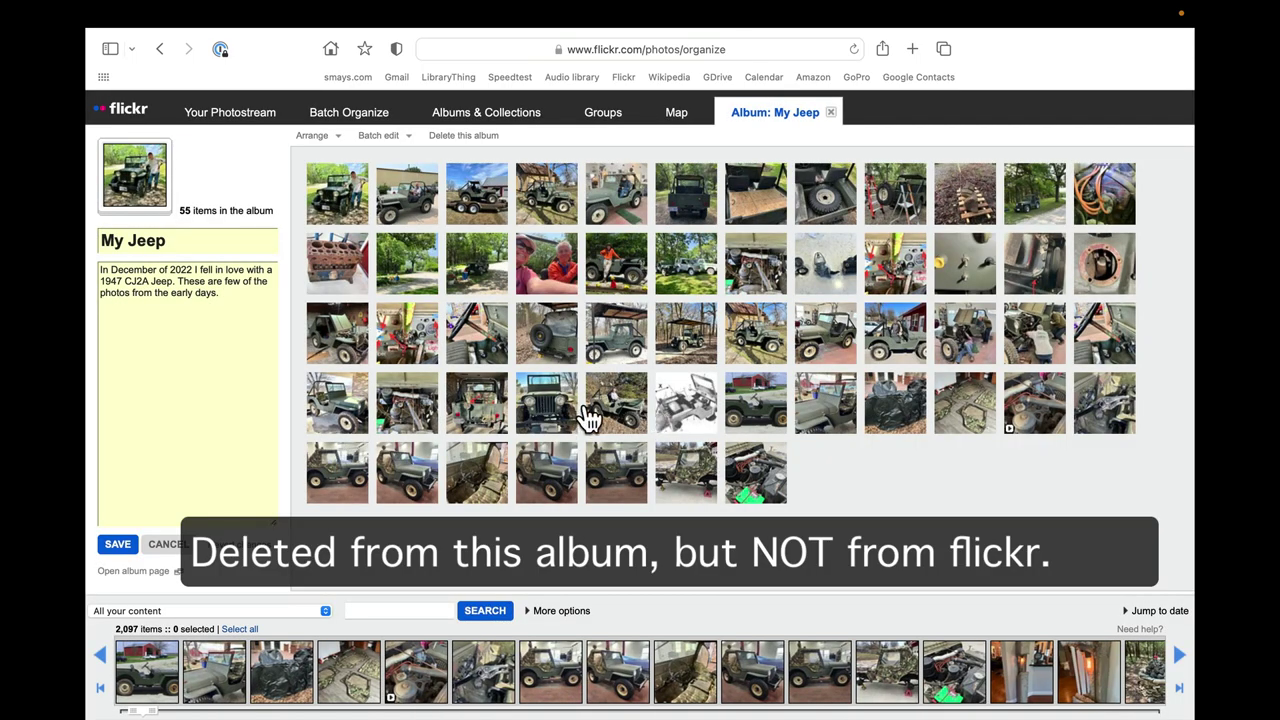
Move a Jeep photo from row four to row two, then review the Arrange and Batch edit menus.
left_click_drag(627, 413, 711, 273)
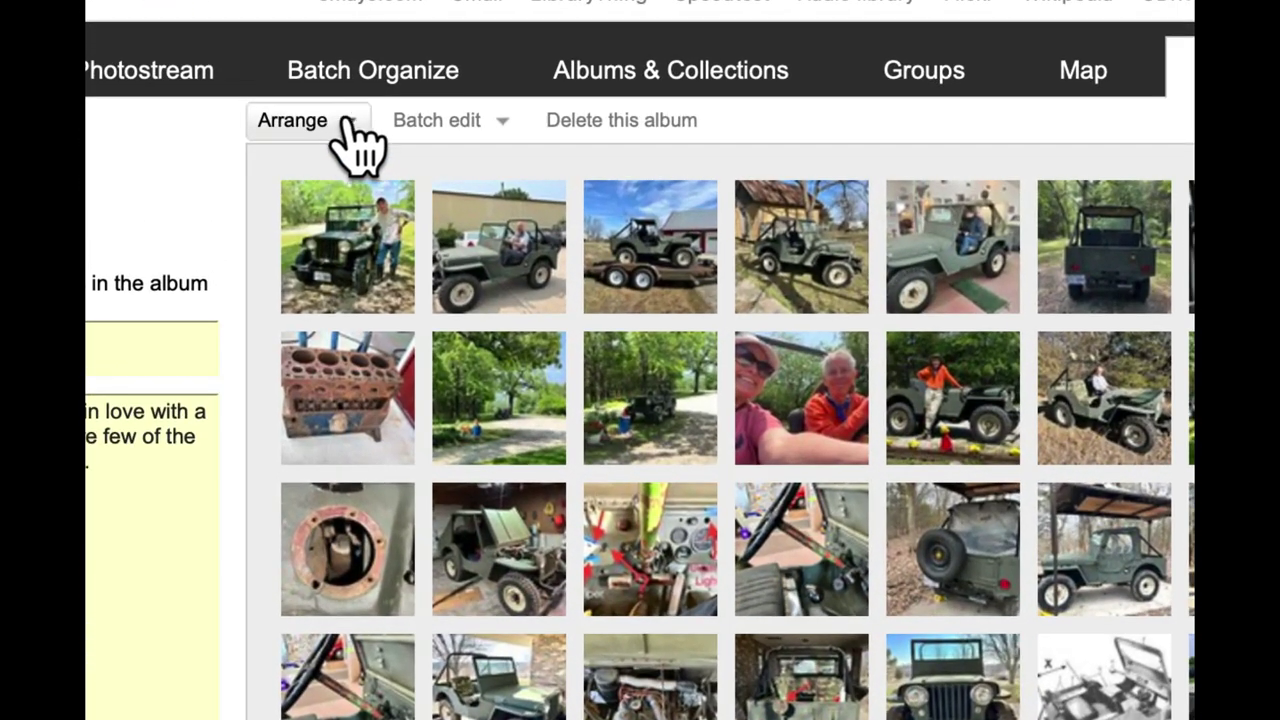
left_click(345, 122)
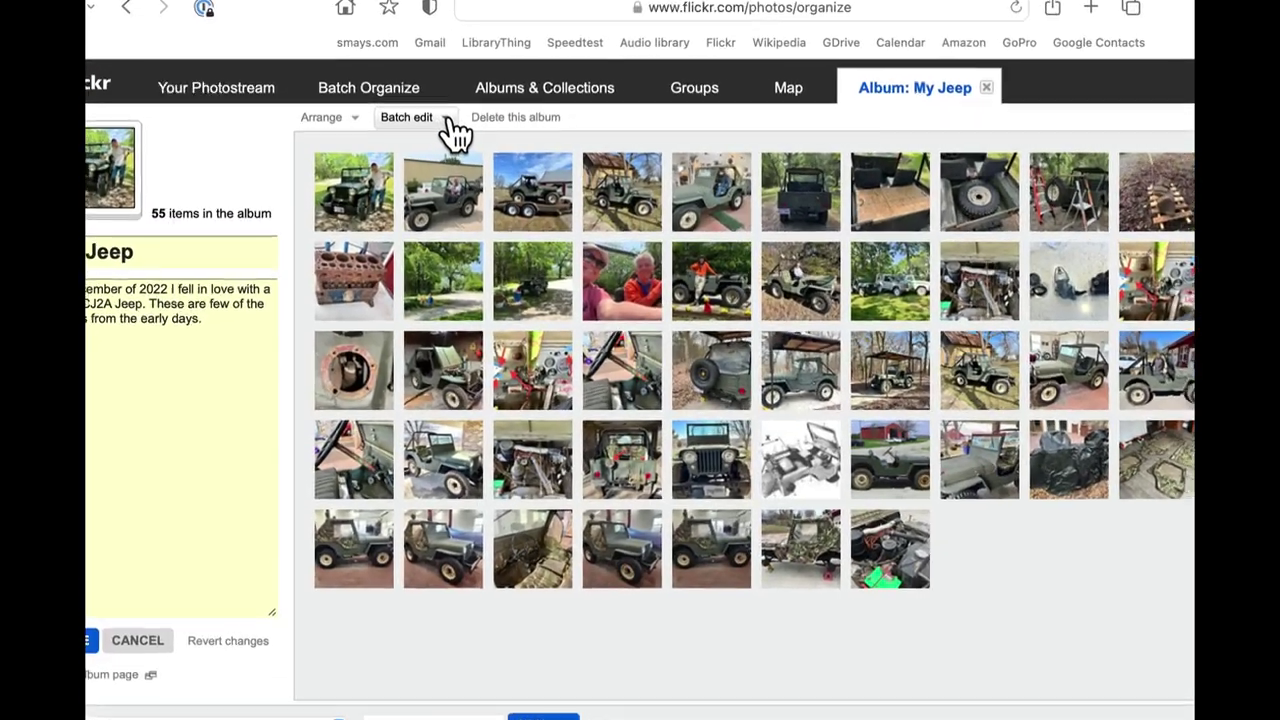
left_click(406, 136)
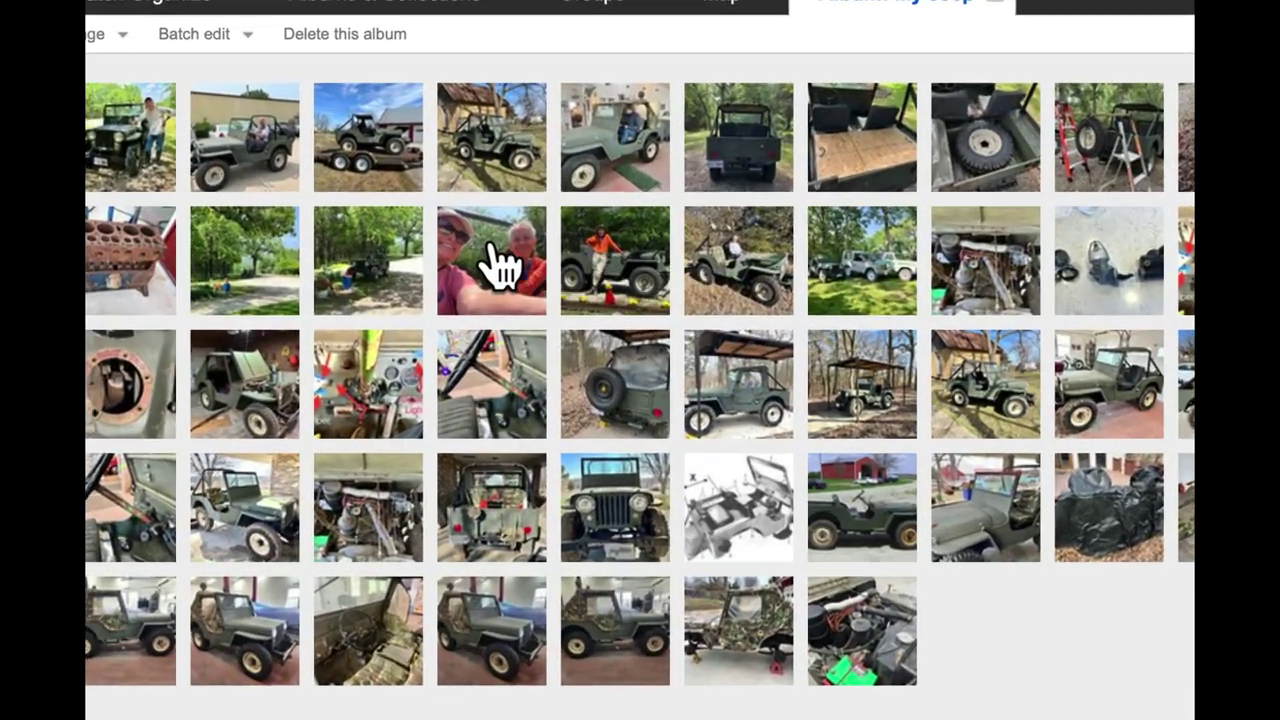
Describe the two-person ride selfie as a first ride in the new toy.
double_click(522, 264)
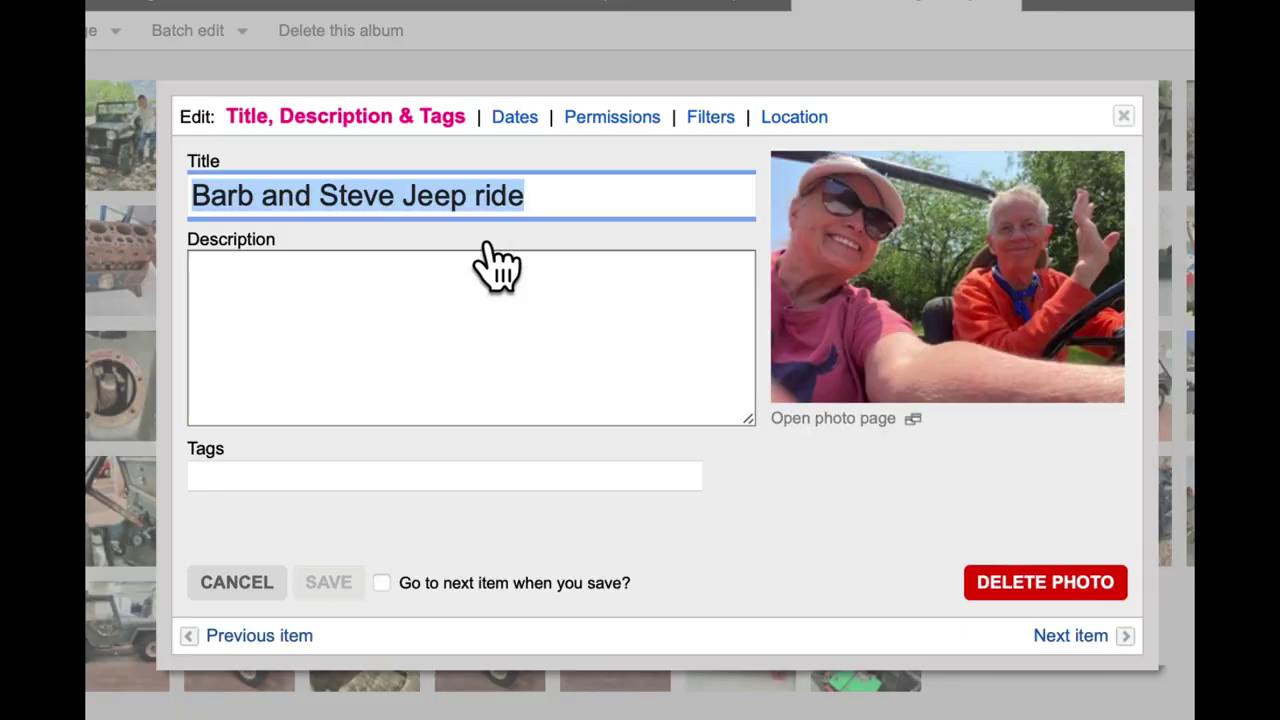
left_click(328, 272)
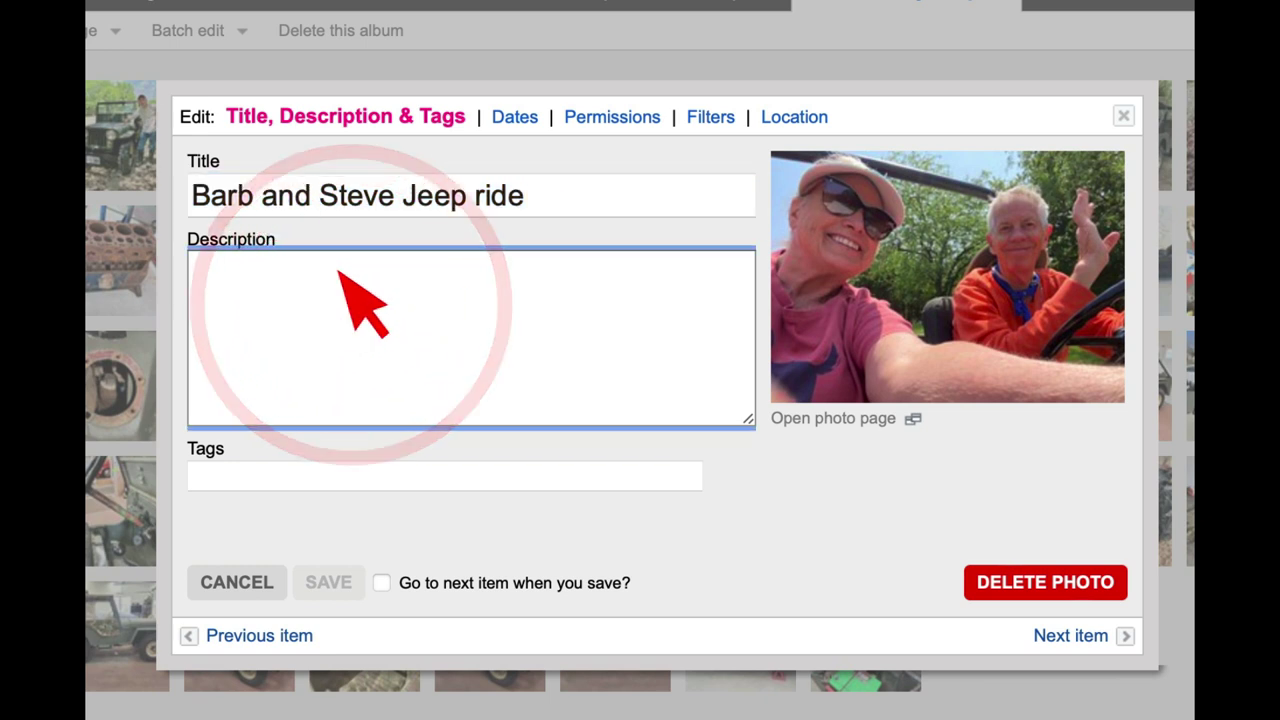
type("Barb gets her first ride in Steve's new toy")
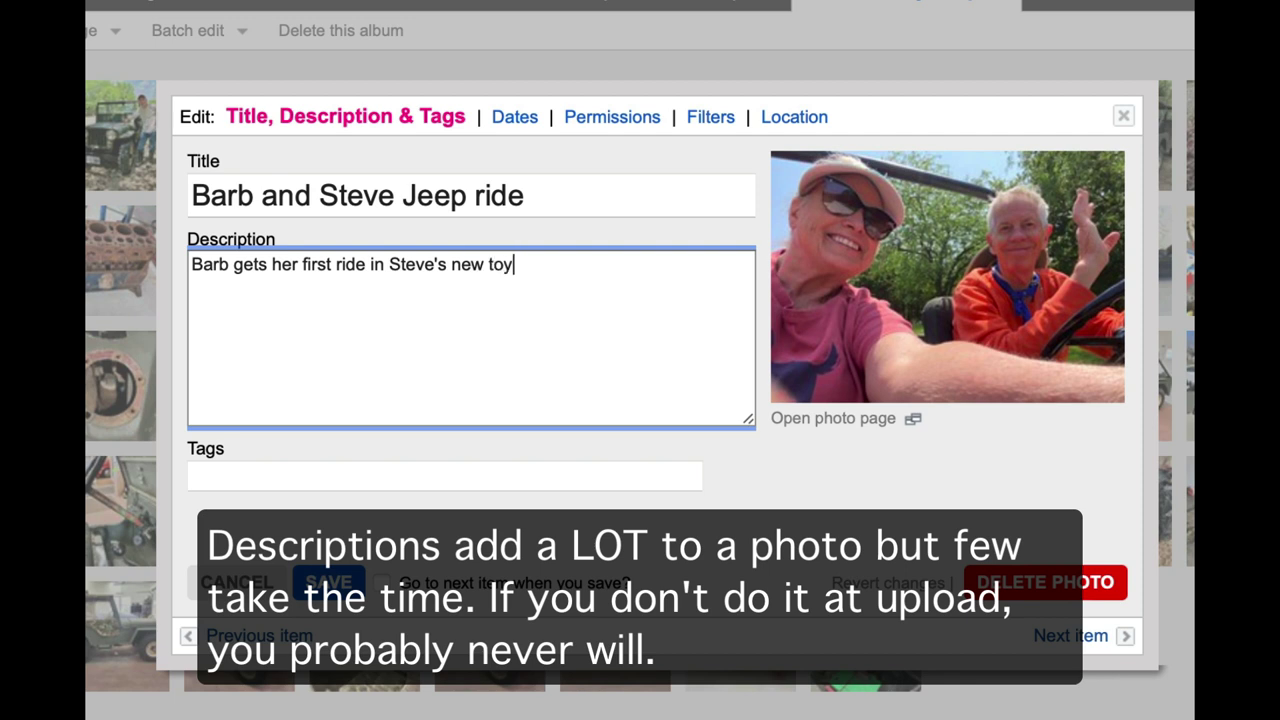
type(".")
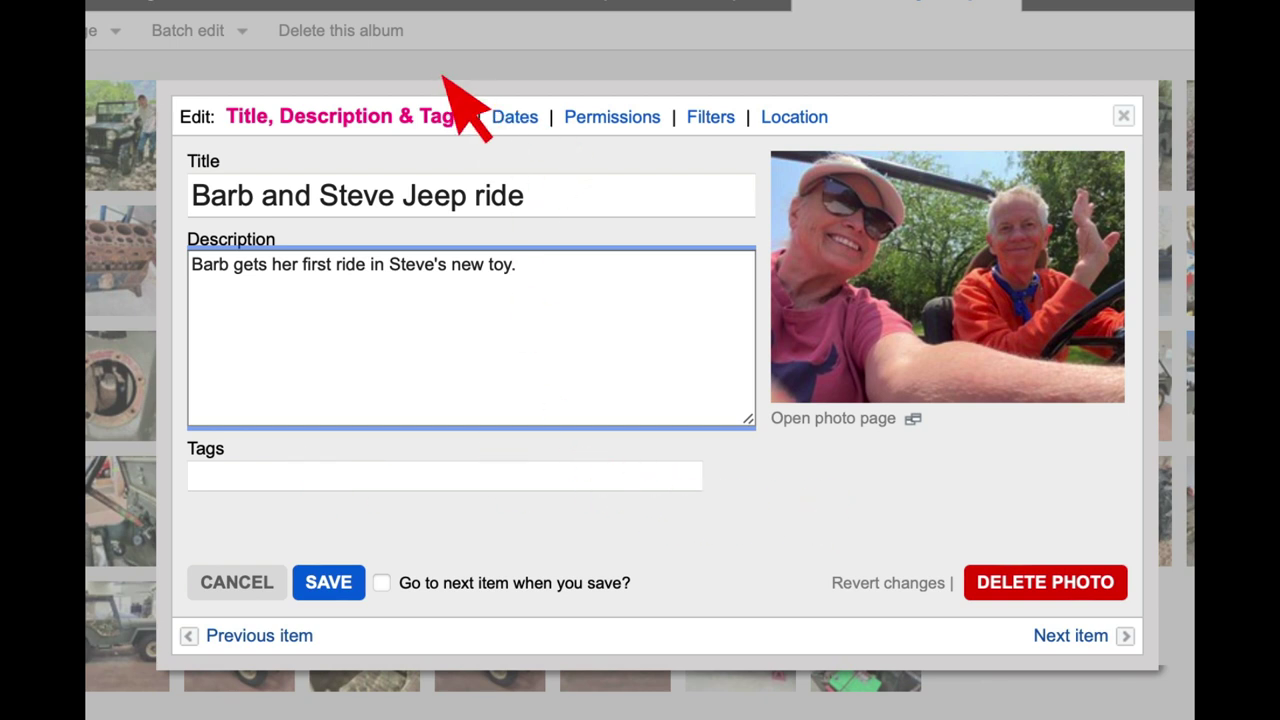
Review the photo's Location, Filters and Permissions settings.
left_click(800, 118)
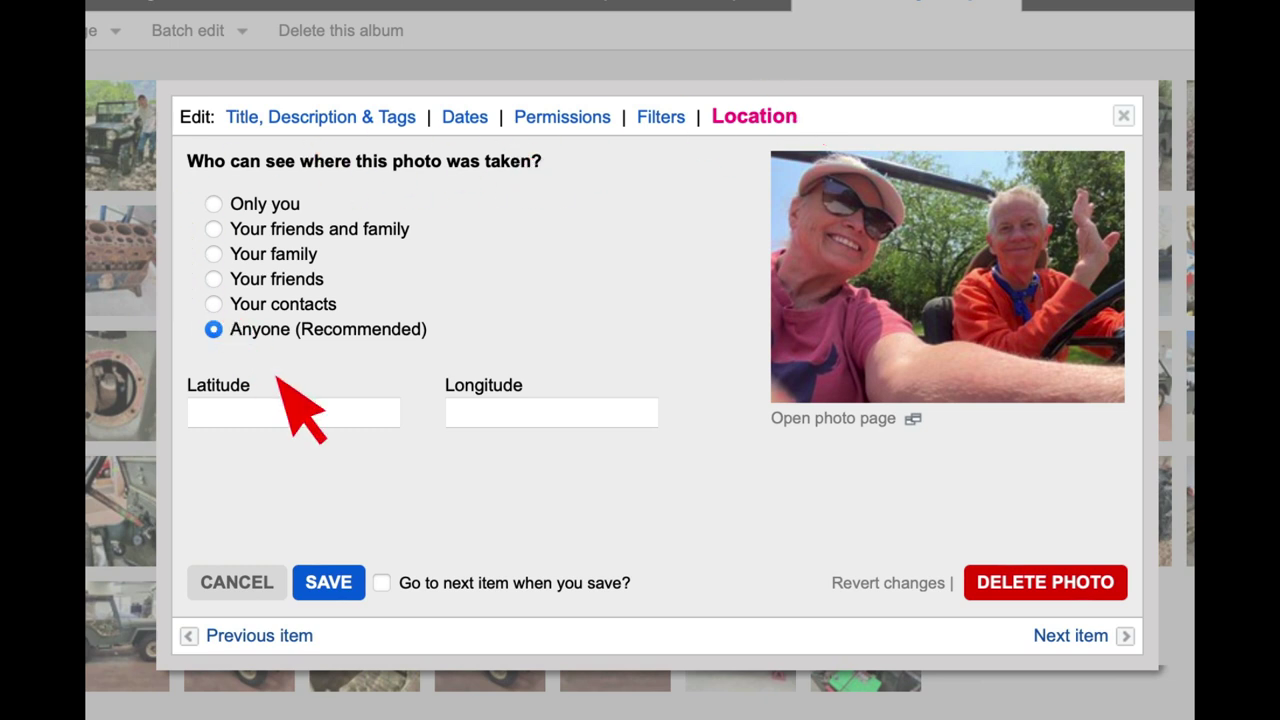
left_click(668, 117)
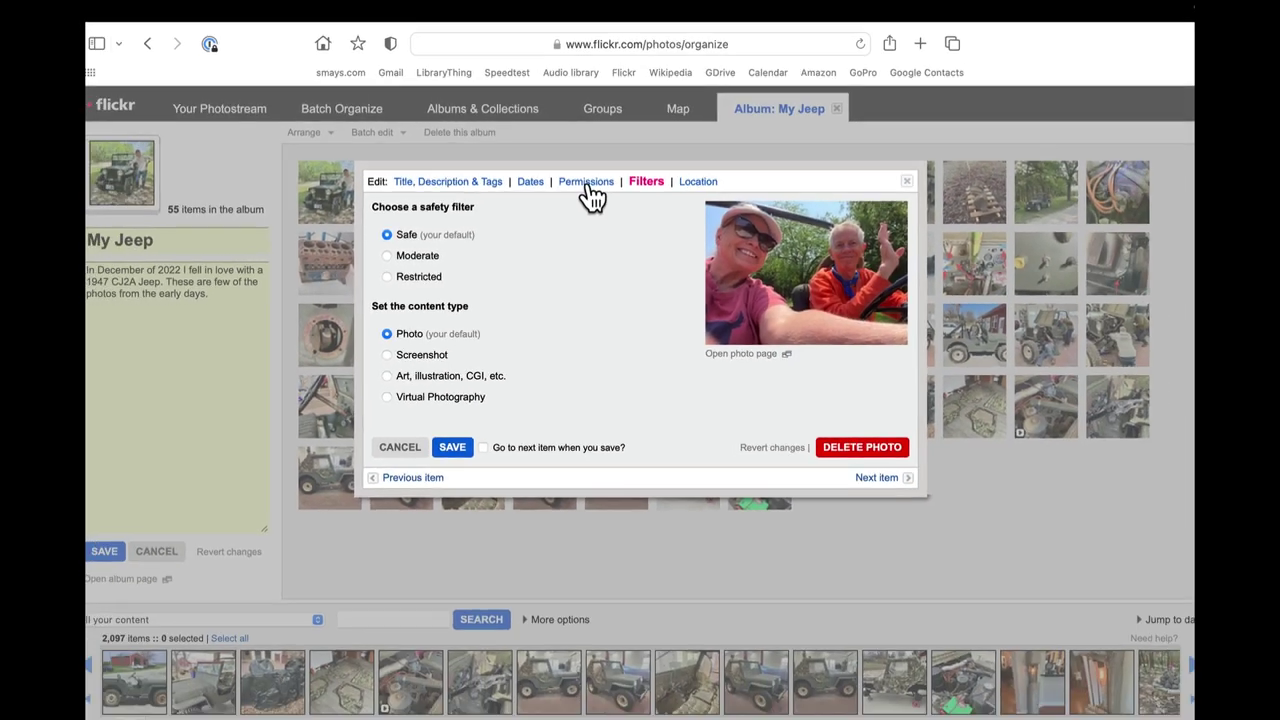
left_click(561, 131)
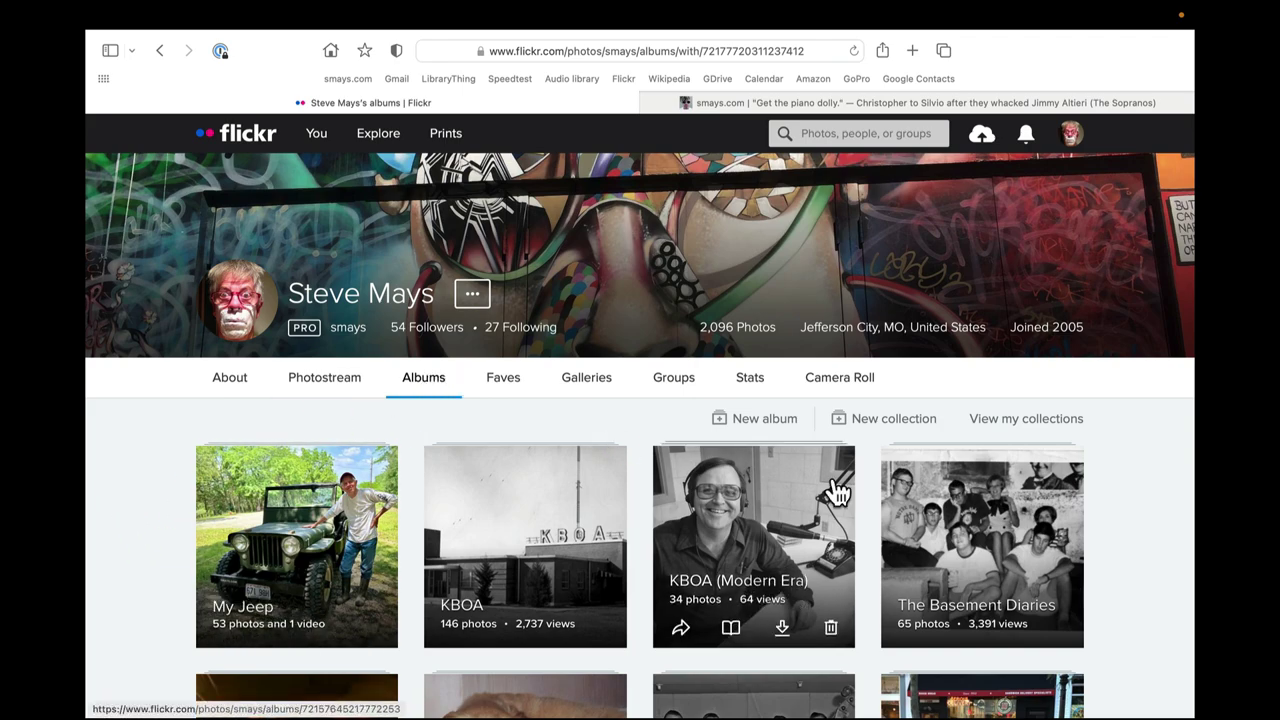
Open the My Jeep album, view its first photo, and return to the album page.
scroll(836, 488, "down", 7)
scroll(836, 488, "up", 10)
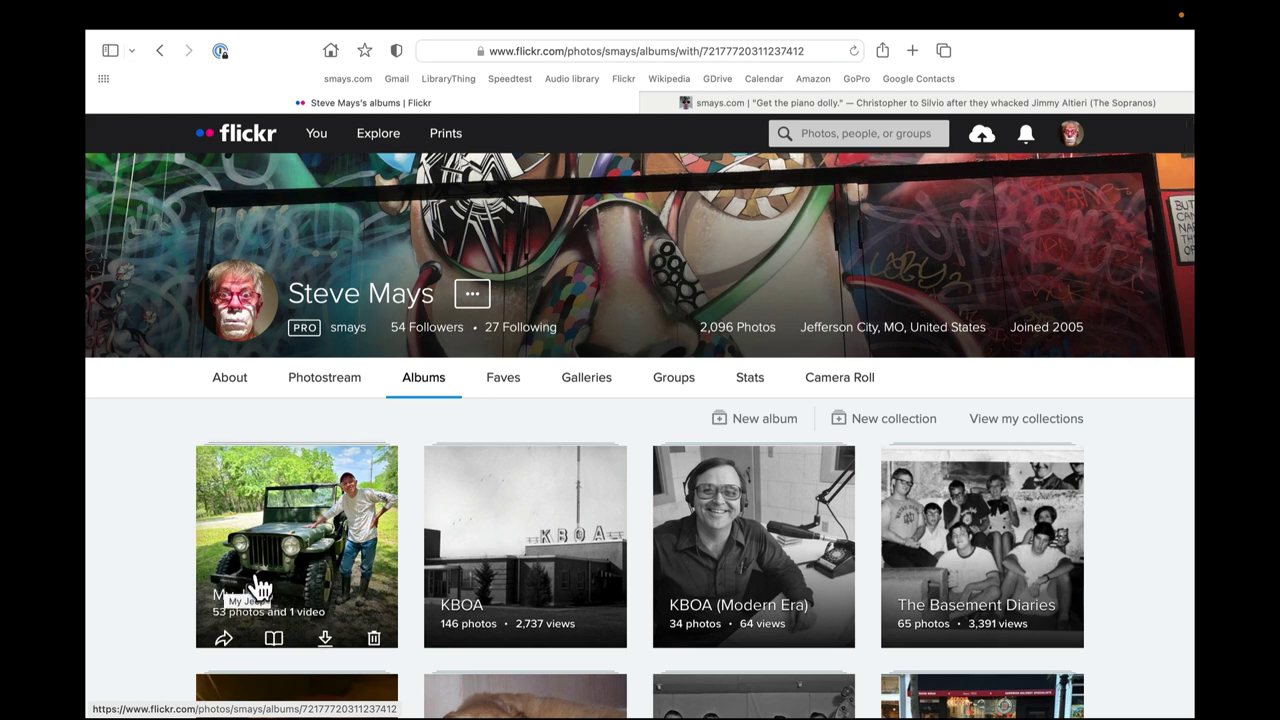
left_click(286, 553)
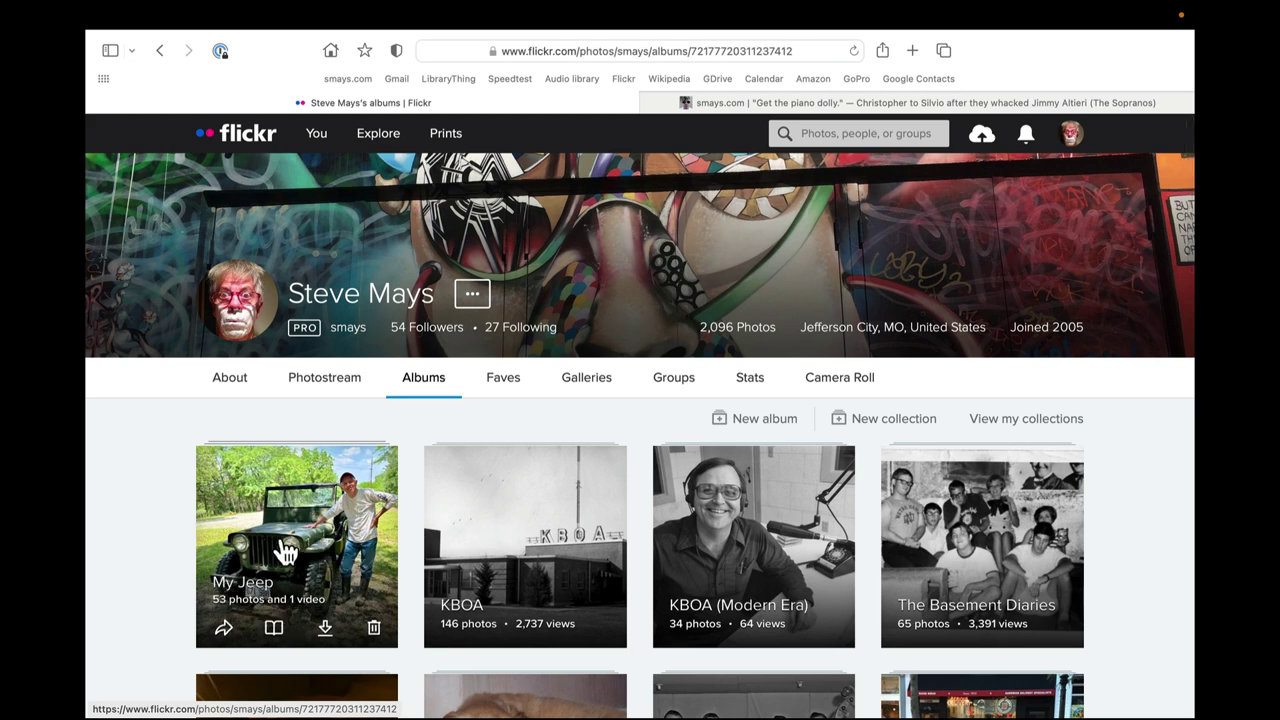
left_click(286, 549)
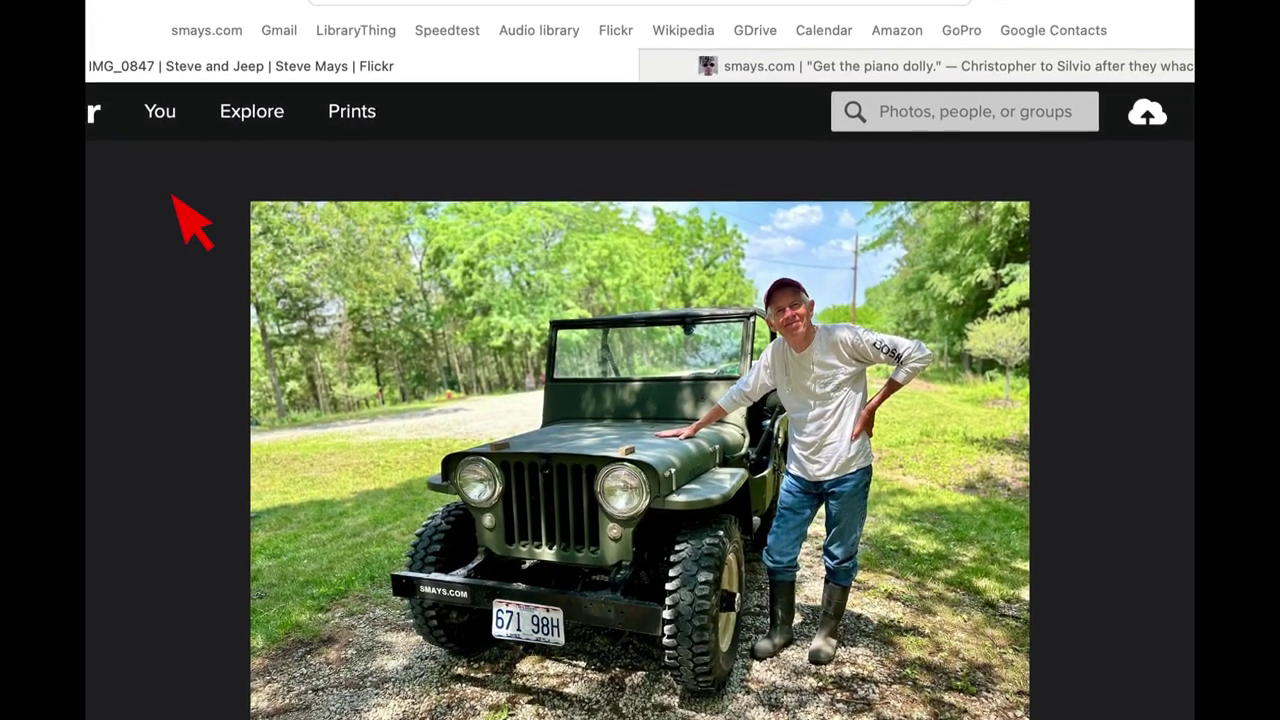
left_click(175, 198)
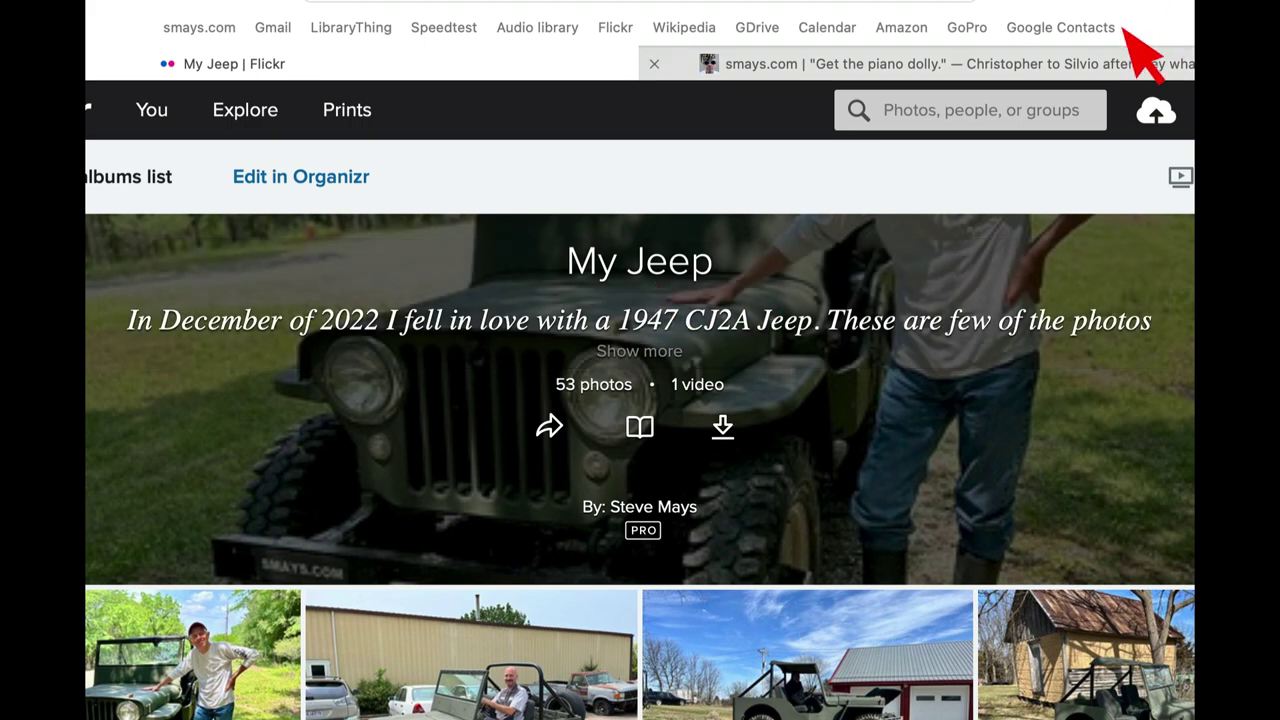
On the blog, open the My Jeep category page to get its link.
left_click(1140, 58)
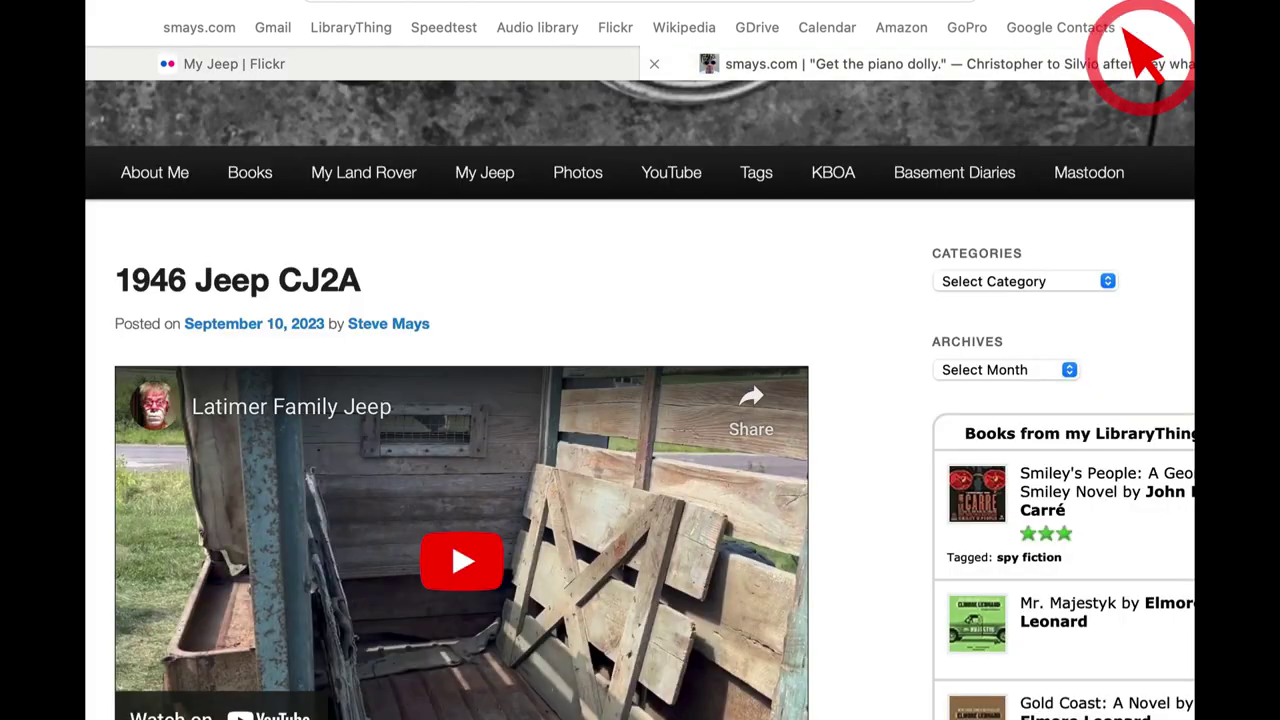
left_click(1058, 279)
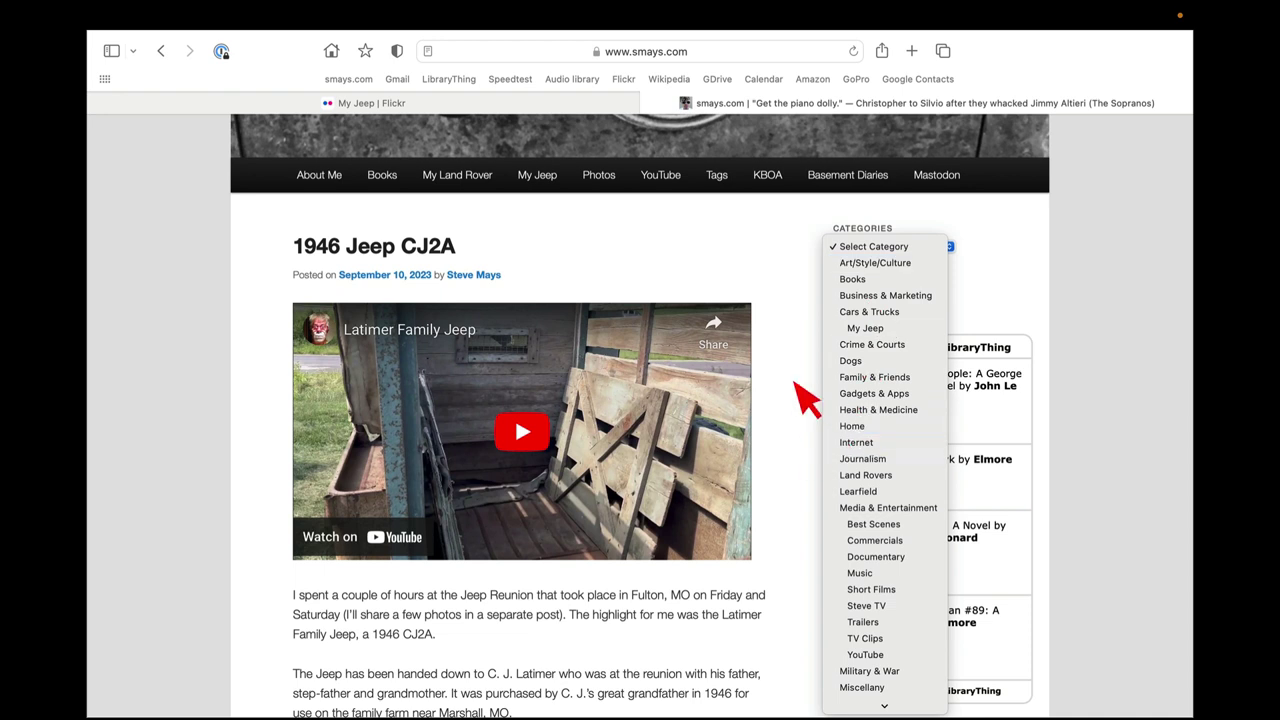
scroll(870, 425, "down", 3)
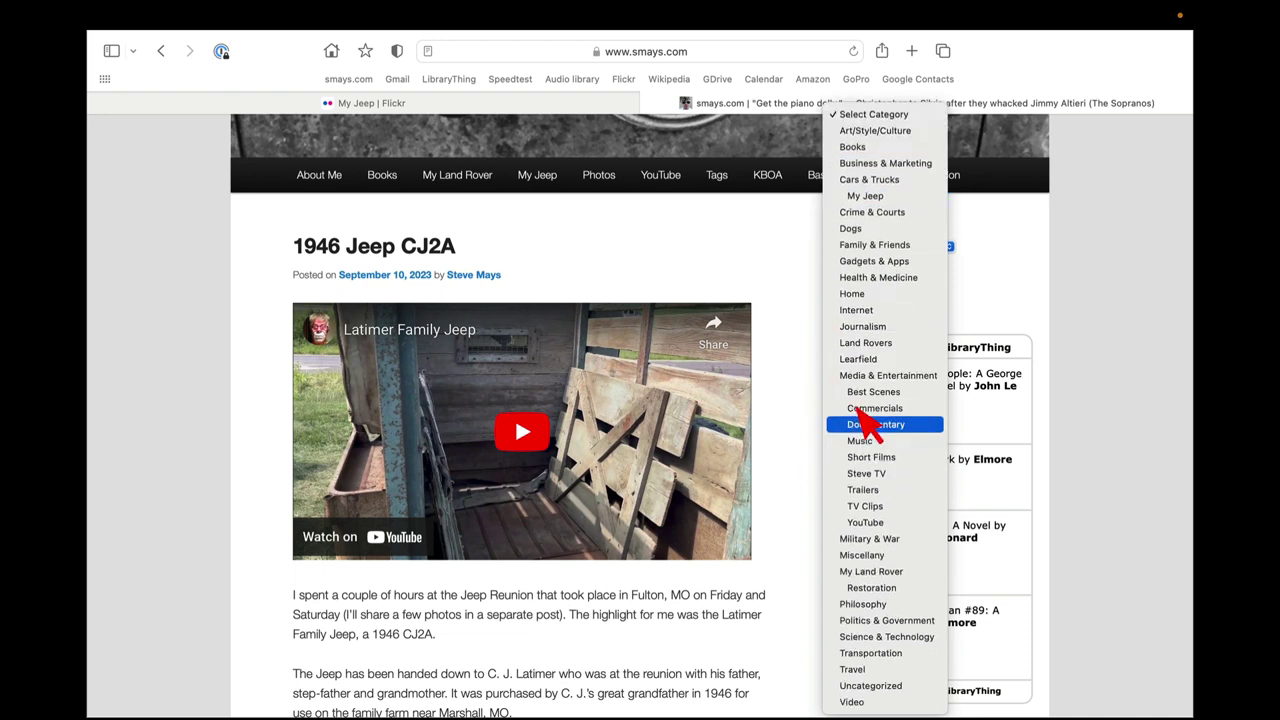
left_click(860, 193)
Paste the blog's Jeep page link into the album description, preceded by 'More on my Jeep adventure at'.
key("ctrl+shift+Tab")
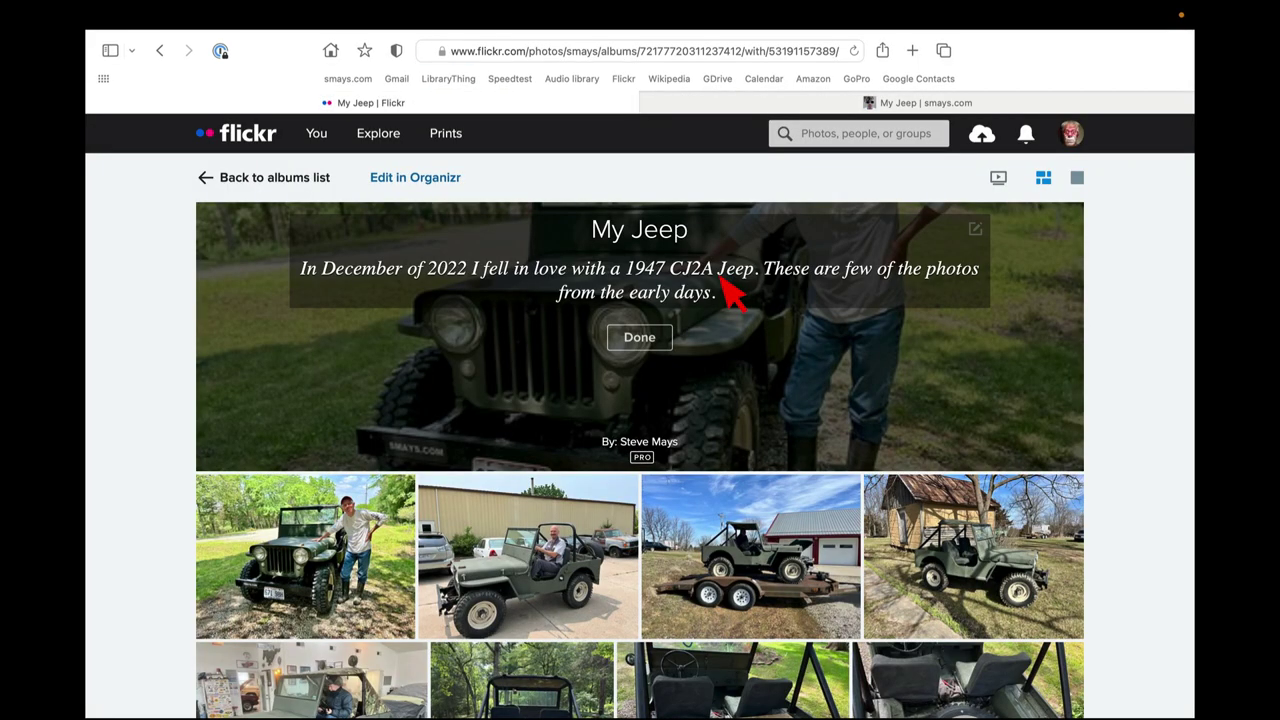
right_click(727, 292)
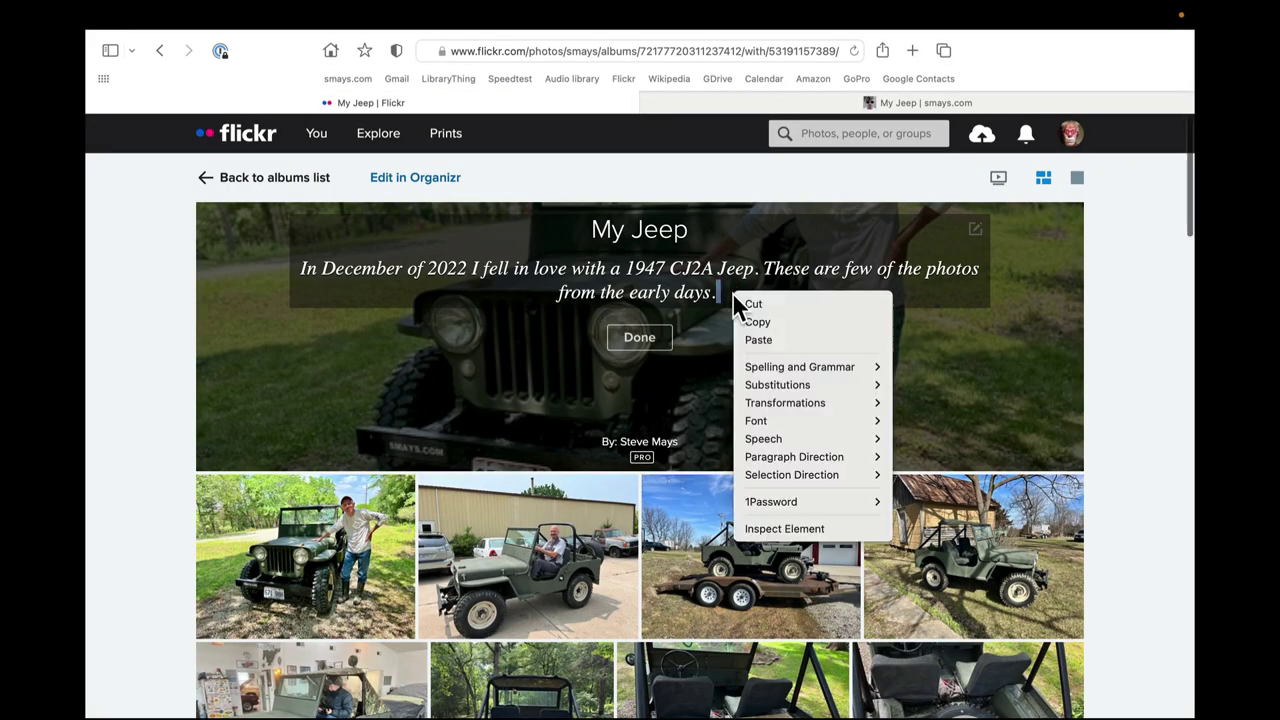
left_click(765, 340)
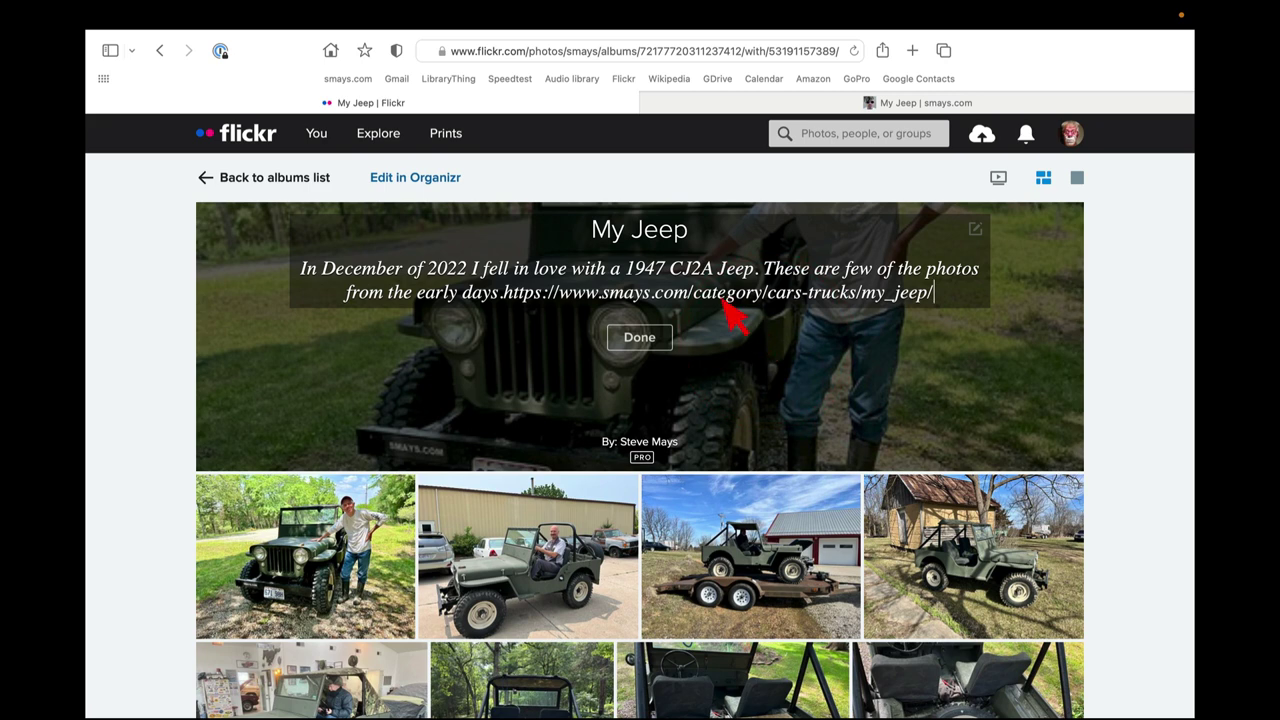
left_click(502, 292)
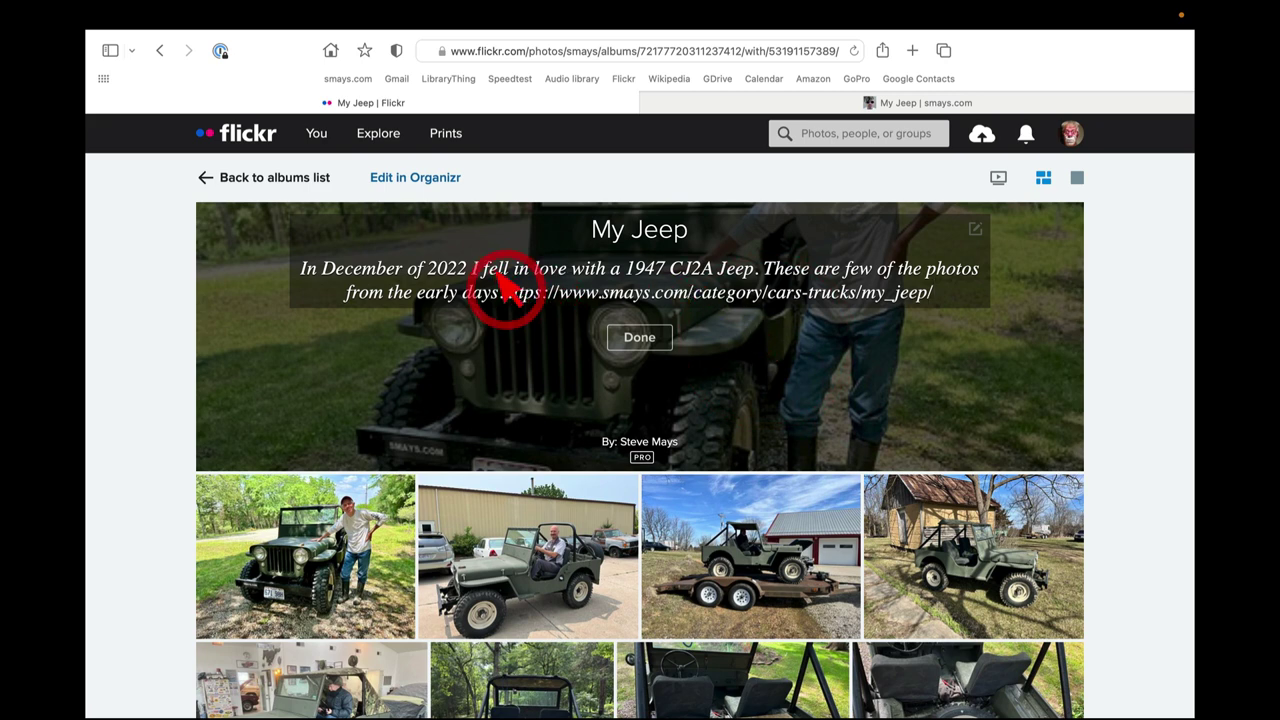
type("More on my ")
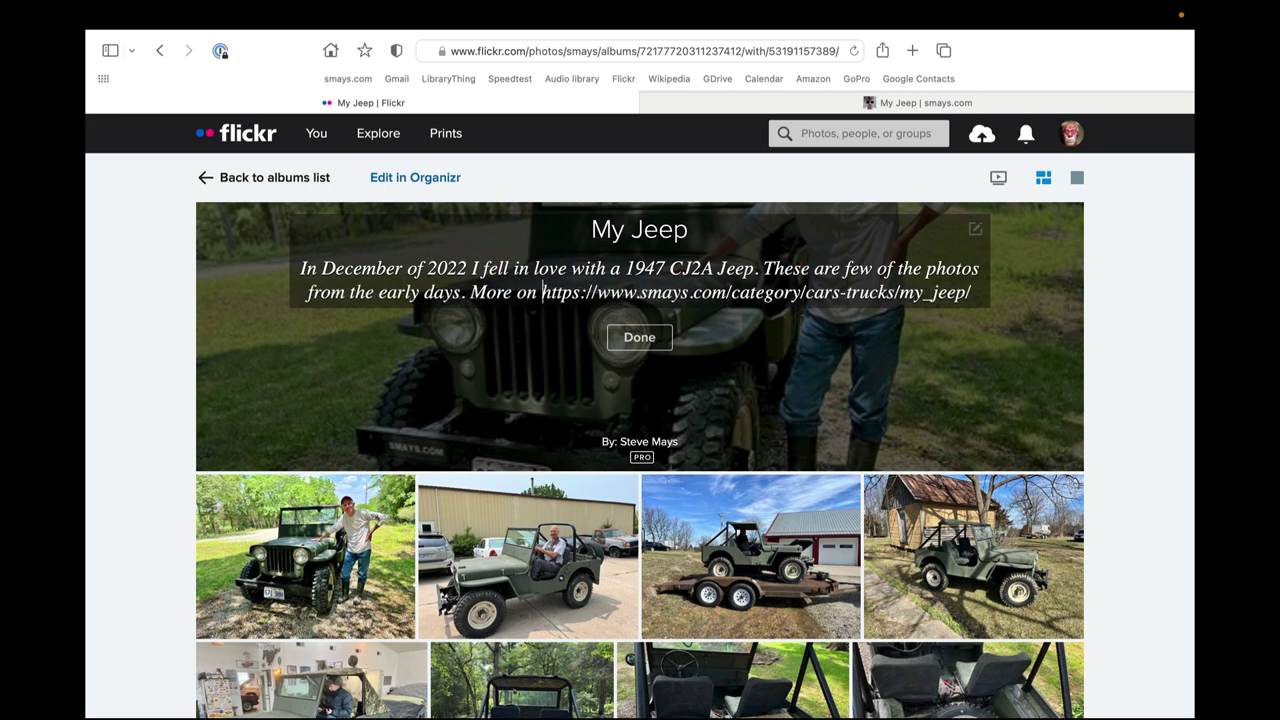
type("Jeep advent")
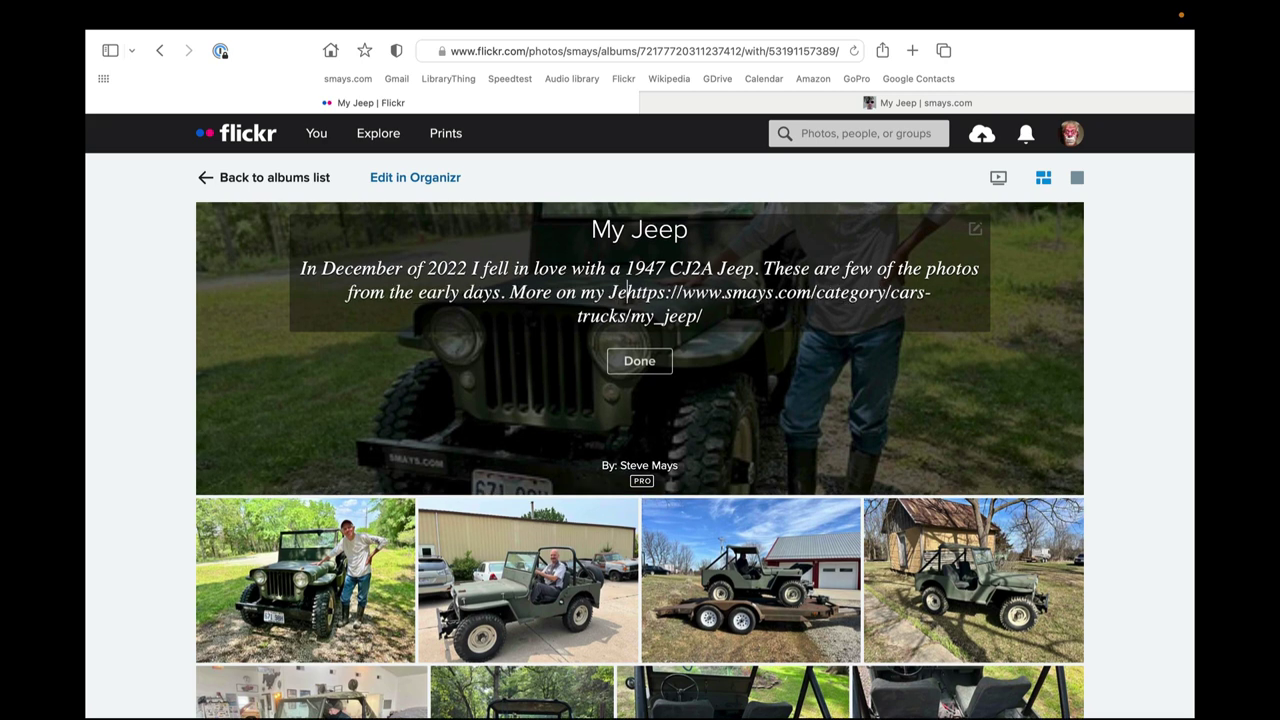
type("ure at")
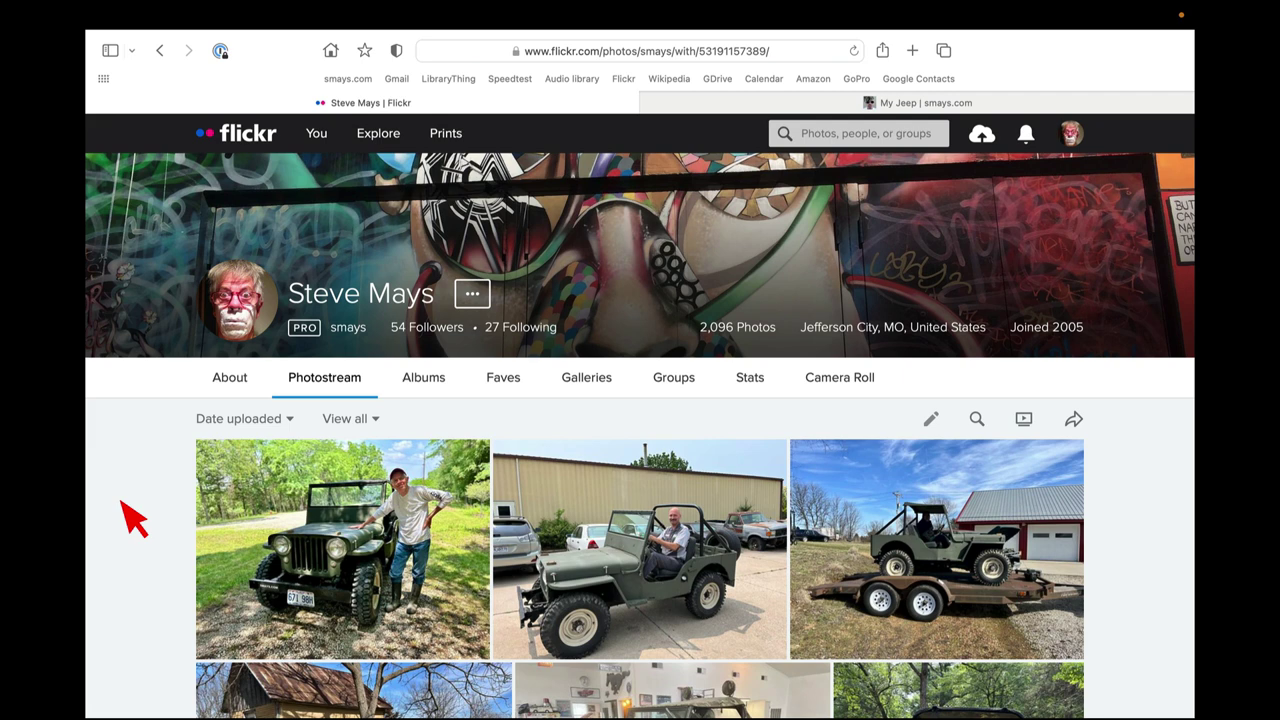
Open IMG_1822, the first photostream photo, and scroll to its title and description area.
left_click(287, 530)
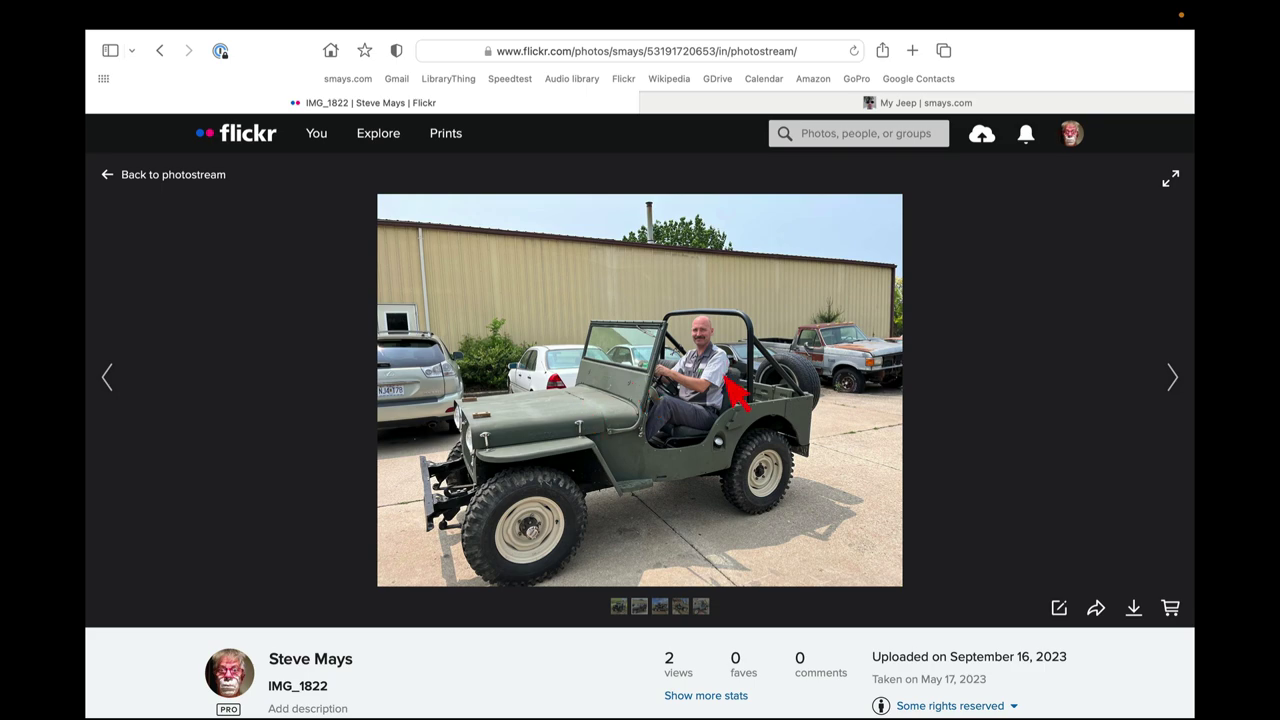
scroll(891, 294, "down", 3)
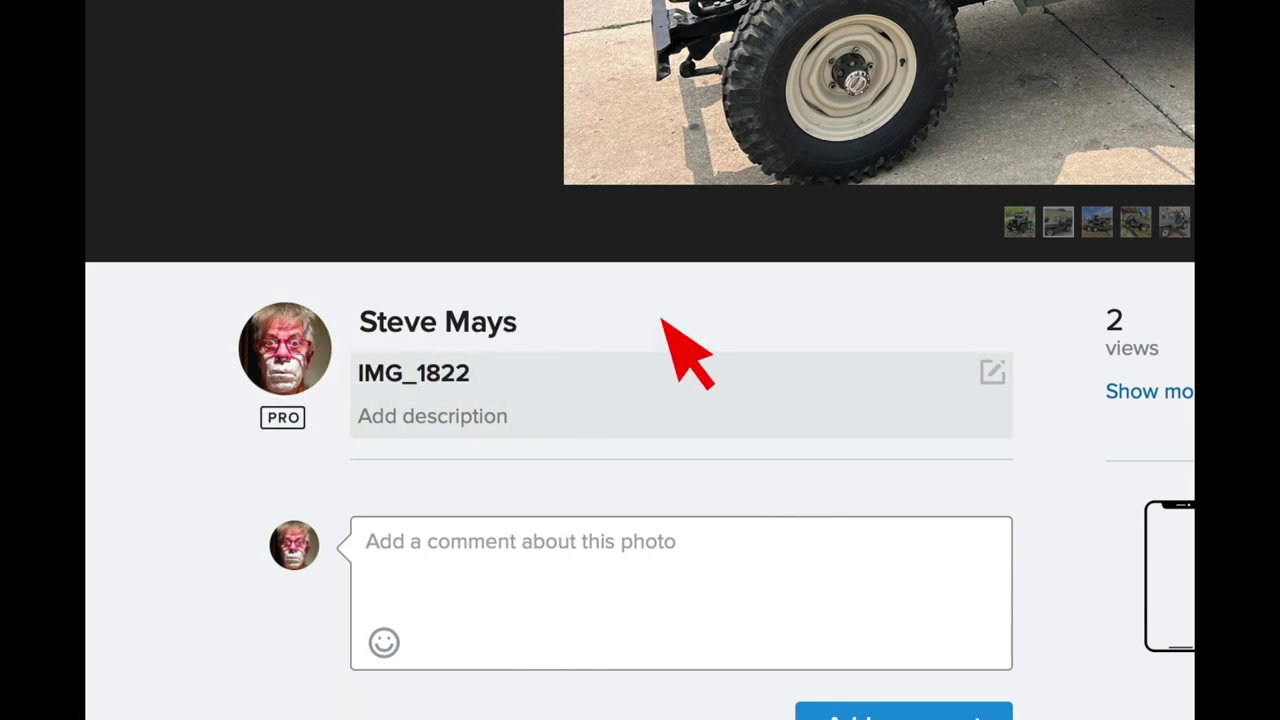
scroll(662, 320, "up", 1)
scroll(800, 300, "up", 2)
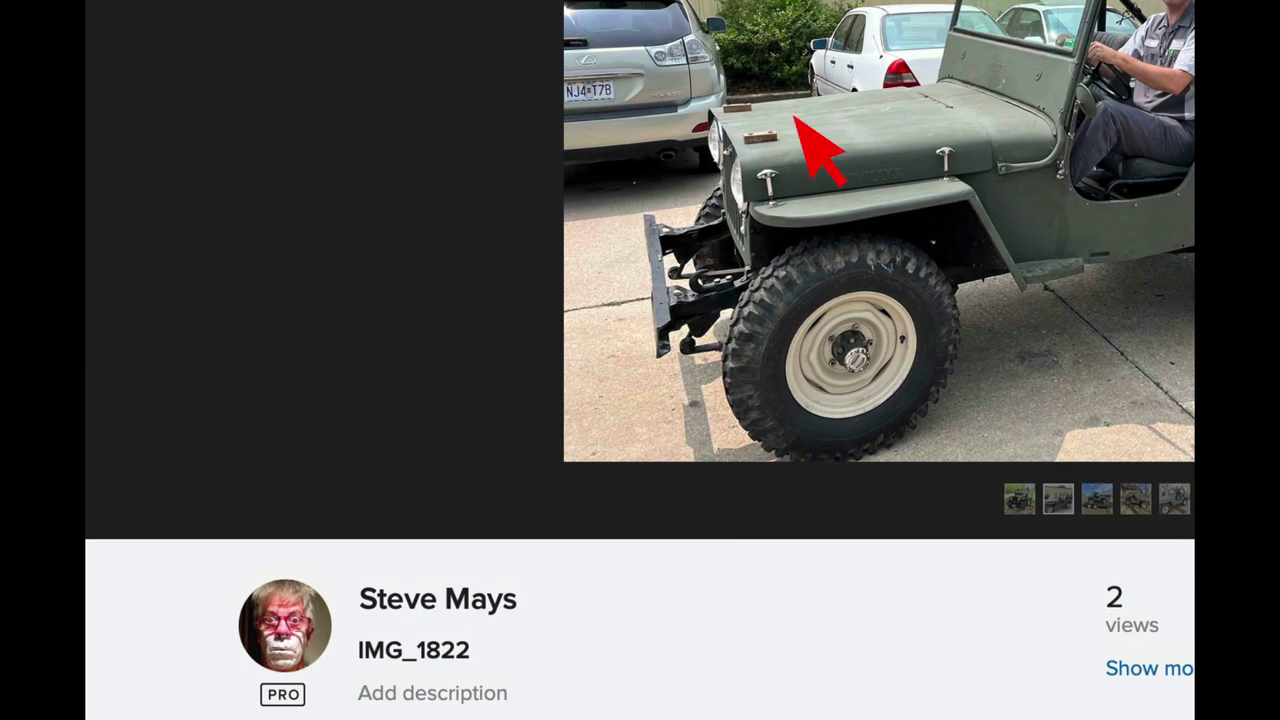
scroll(457, 229, "down", 2)
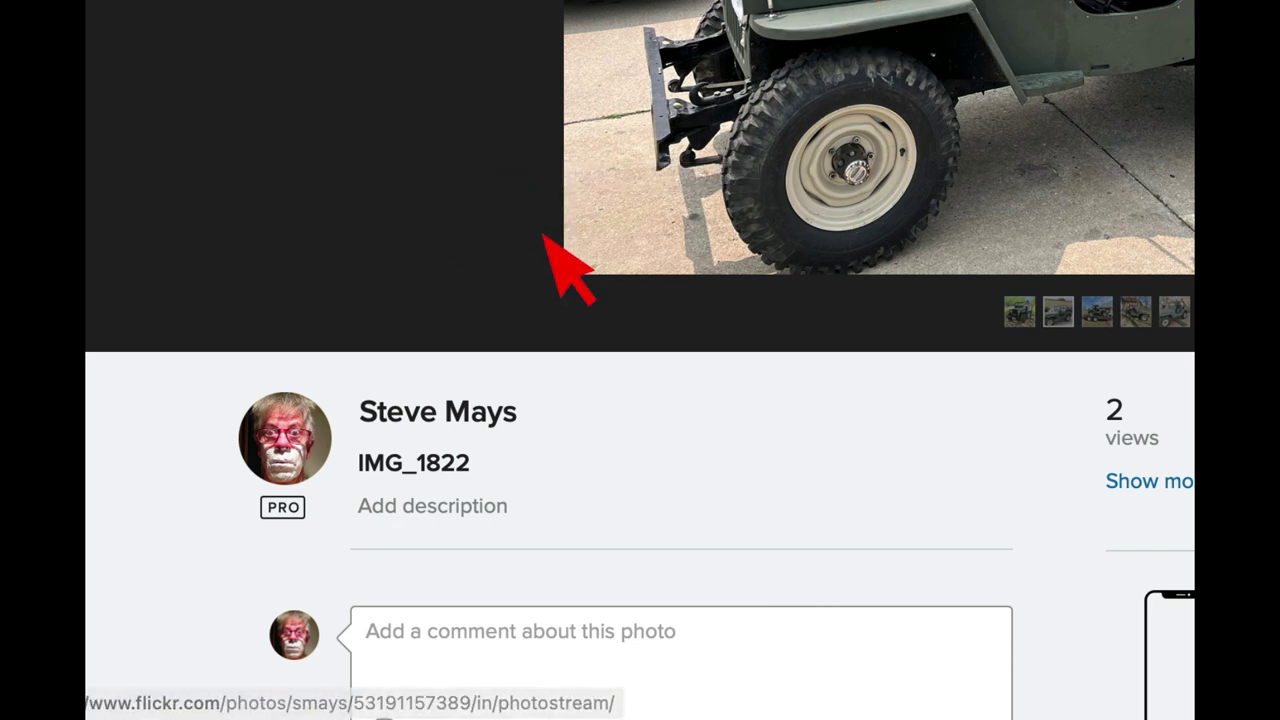
scroll(571, 271, "down", 2)
scroll(571, 275, "up", 1)
scroll(560, 285, "down", 1)
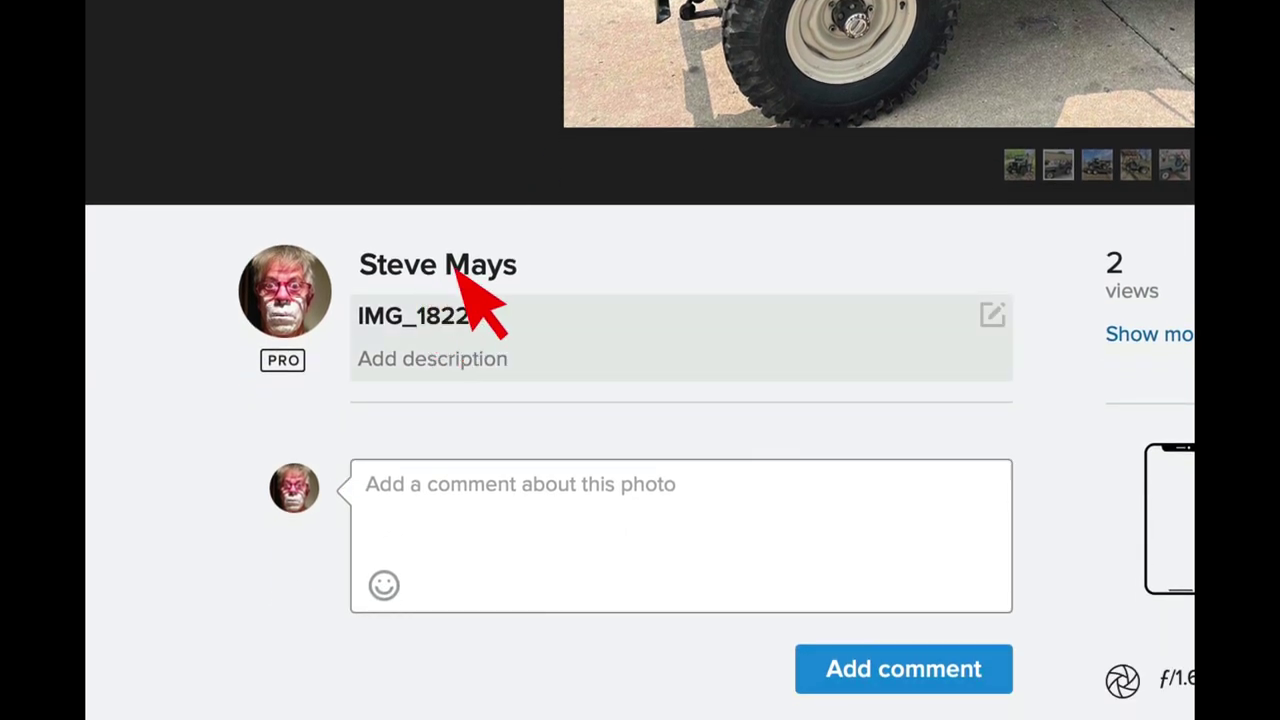
Retitle IMG_1822 to name the driver behind the wheel of the Jeep, adding a description crediting the chief mechanic.
left_click(452, 298)
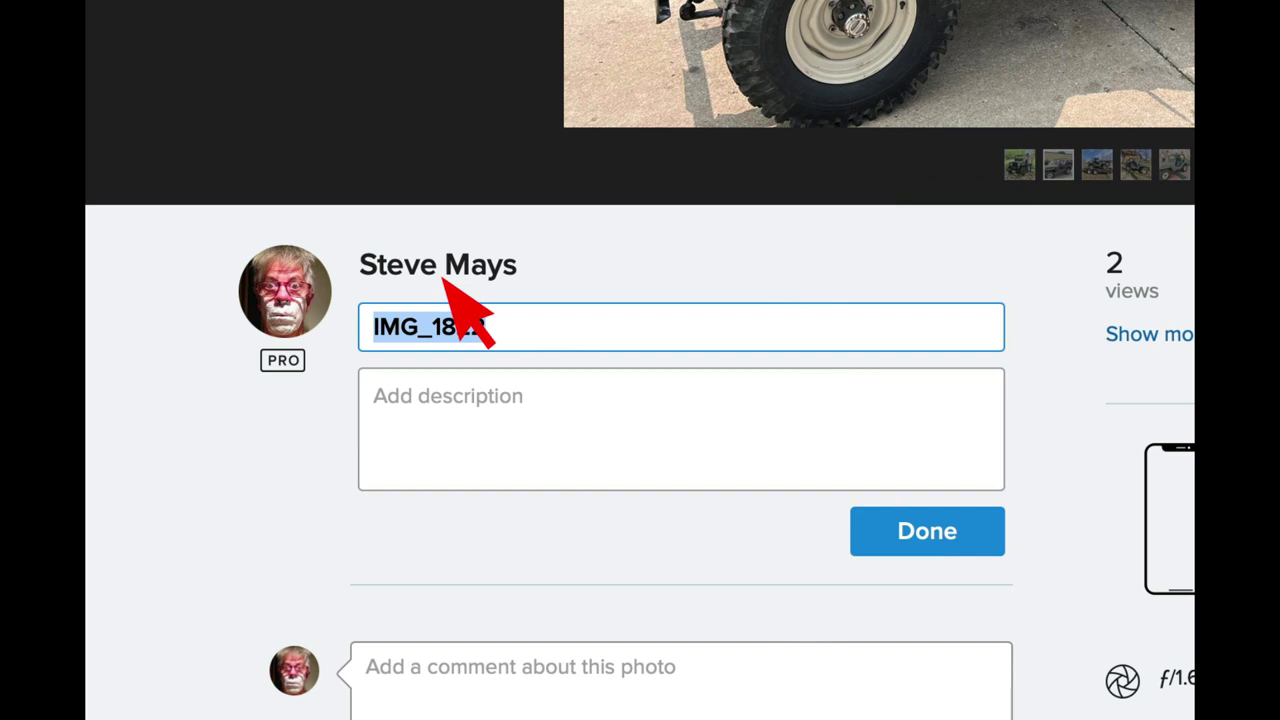
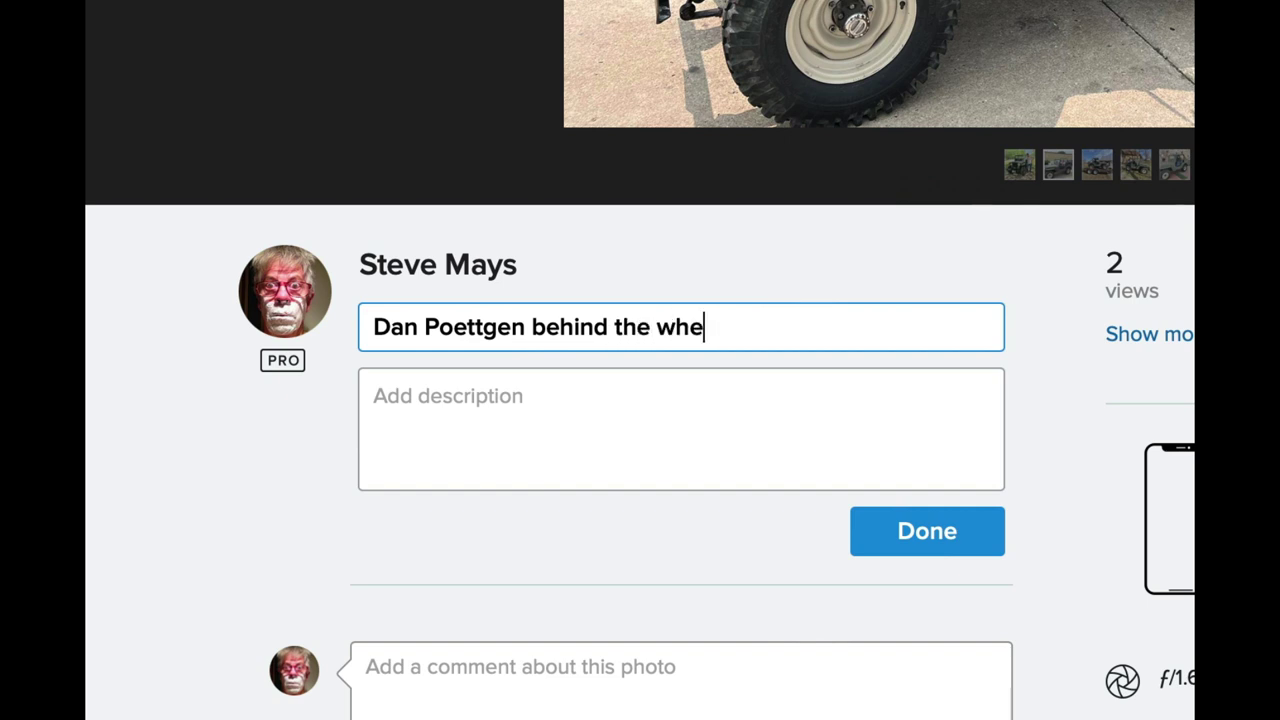
type("el of the Jee")
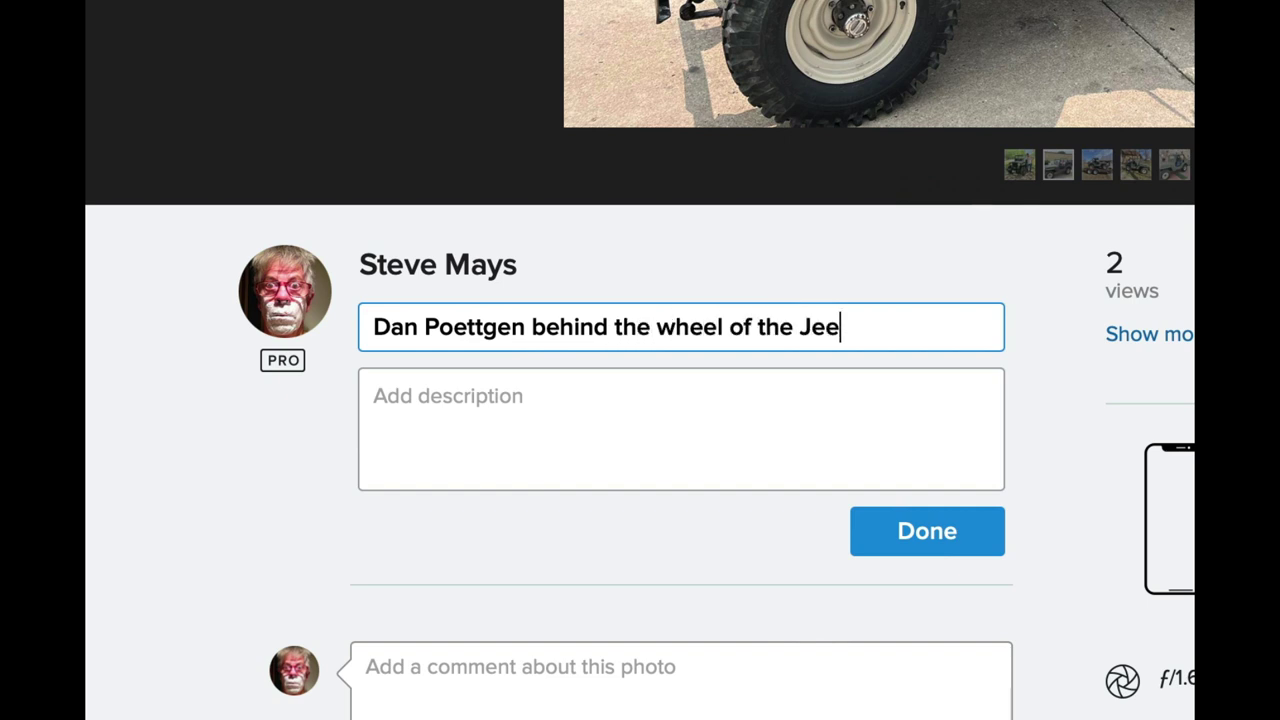
type("p")
left_click(440, 373)
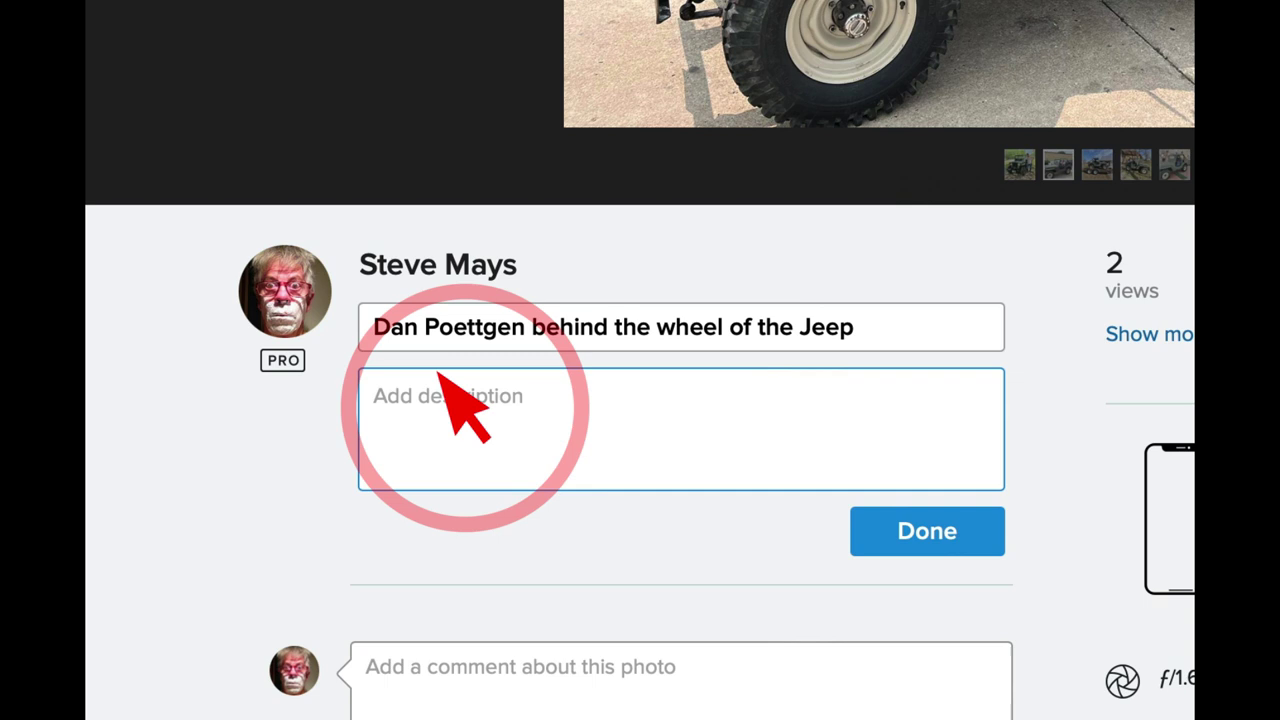
type("Dan and ch")
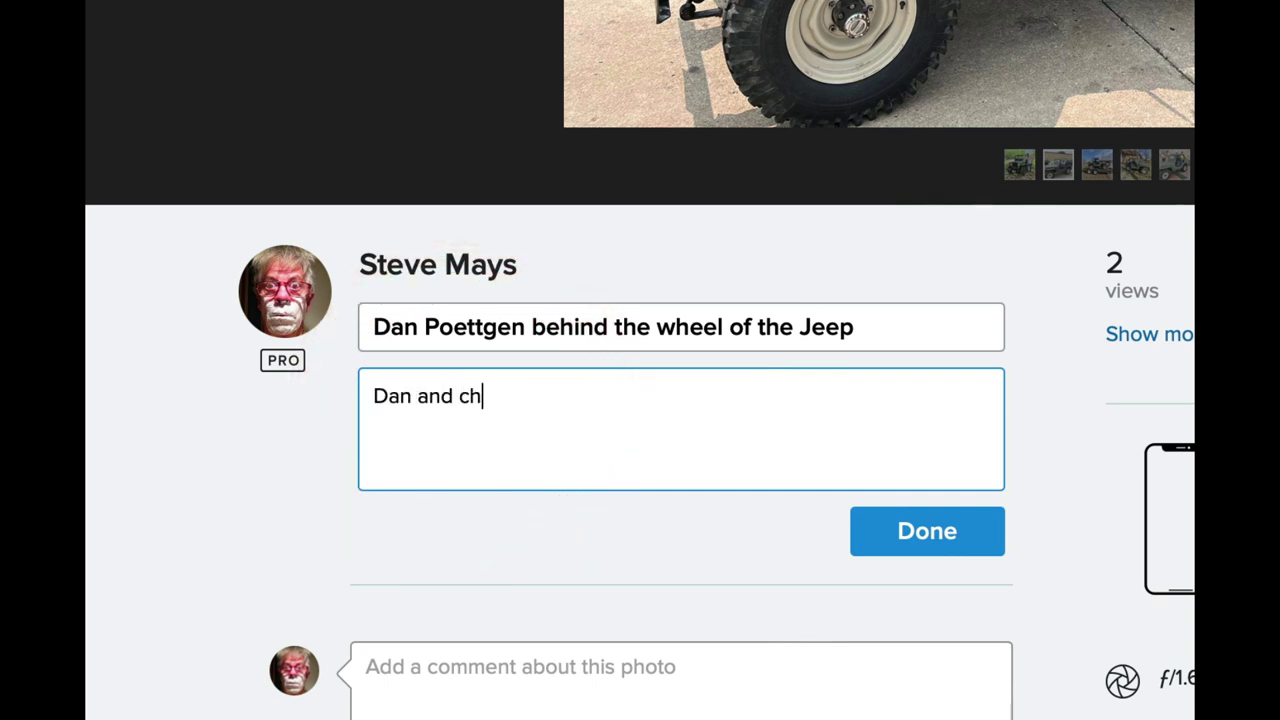
type("ief mech")
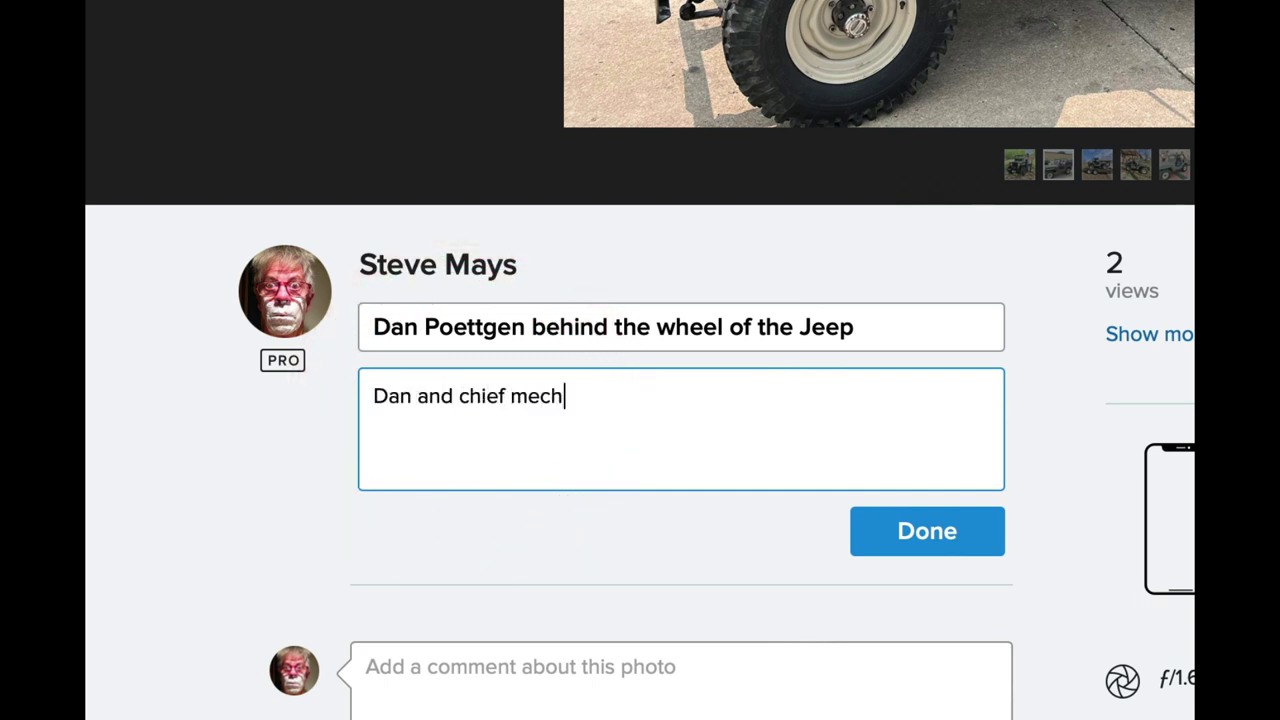
type("ani")
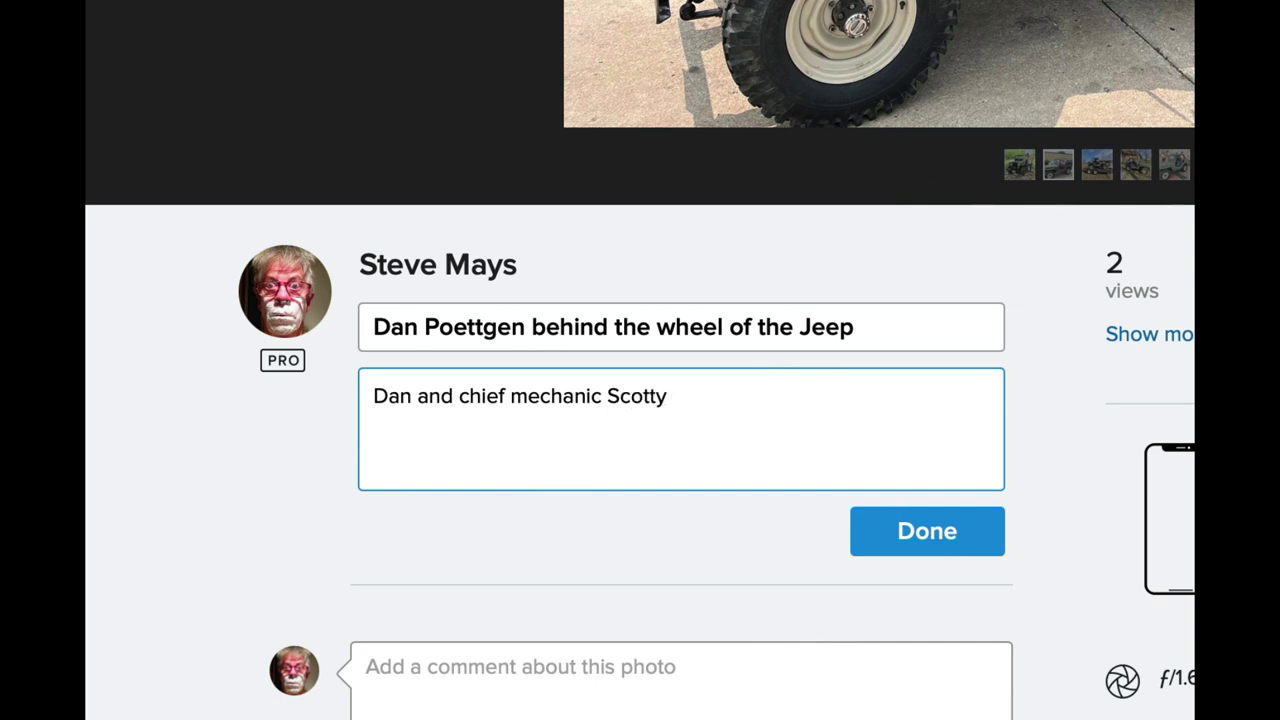
type("c Scotty have been great about ")
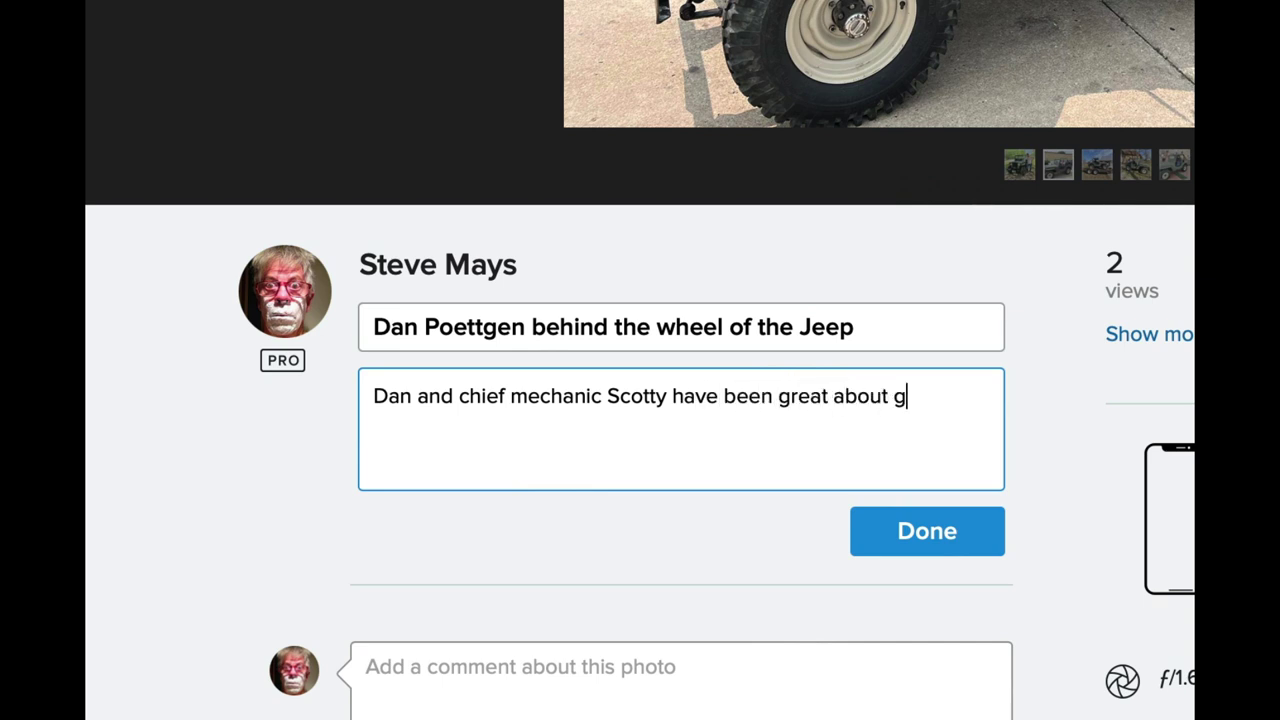
type("keeping th")
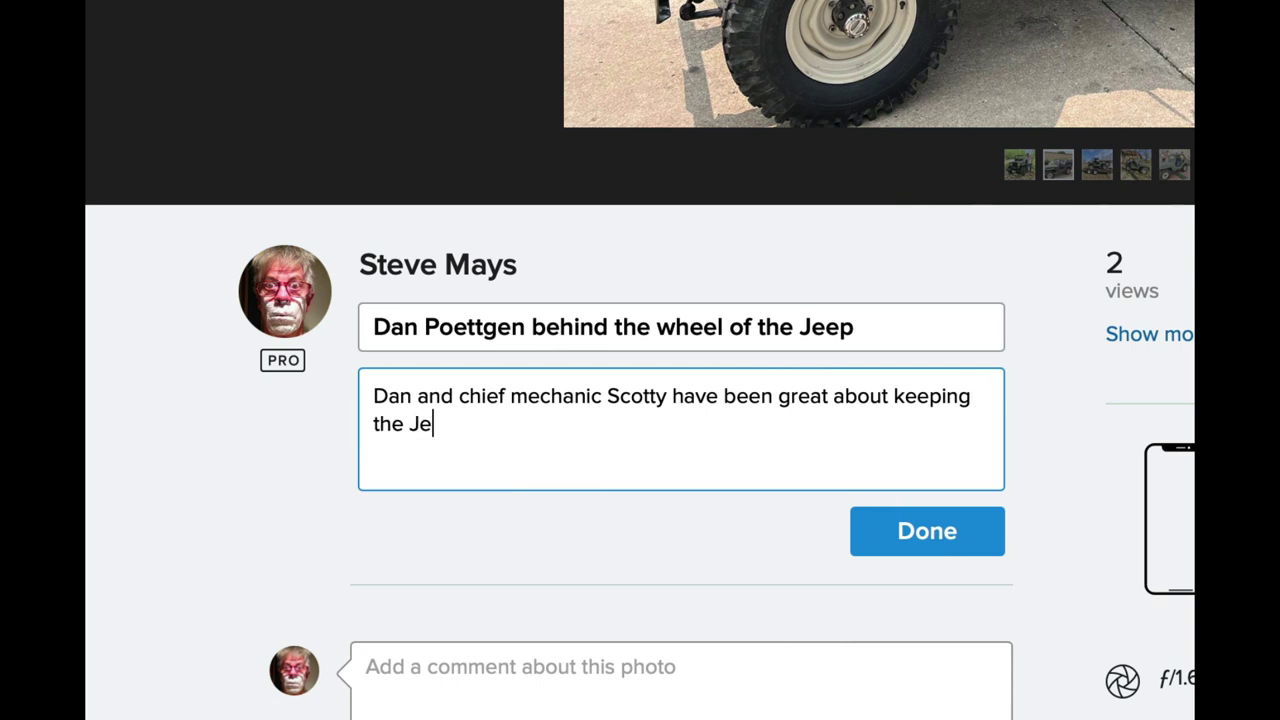
type("e Jeep runnin")
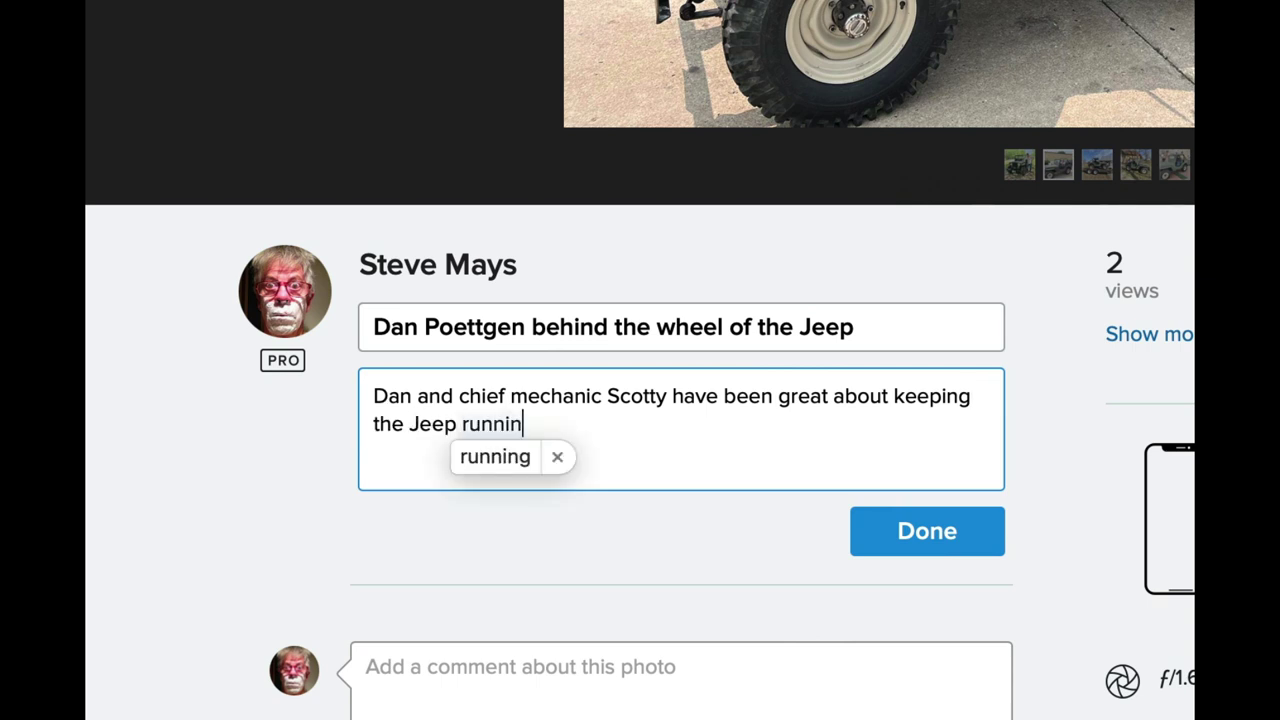
type("g.")
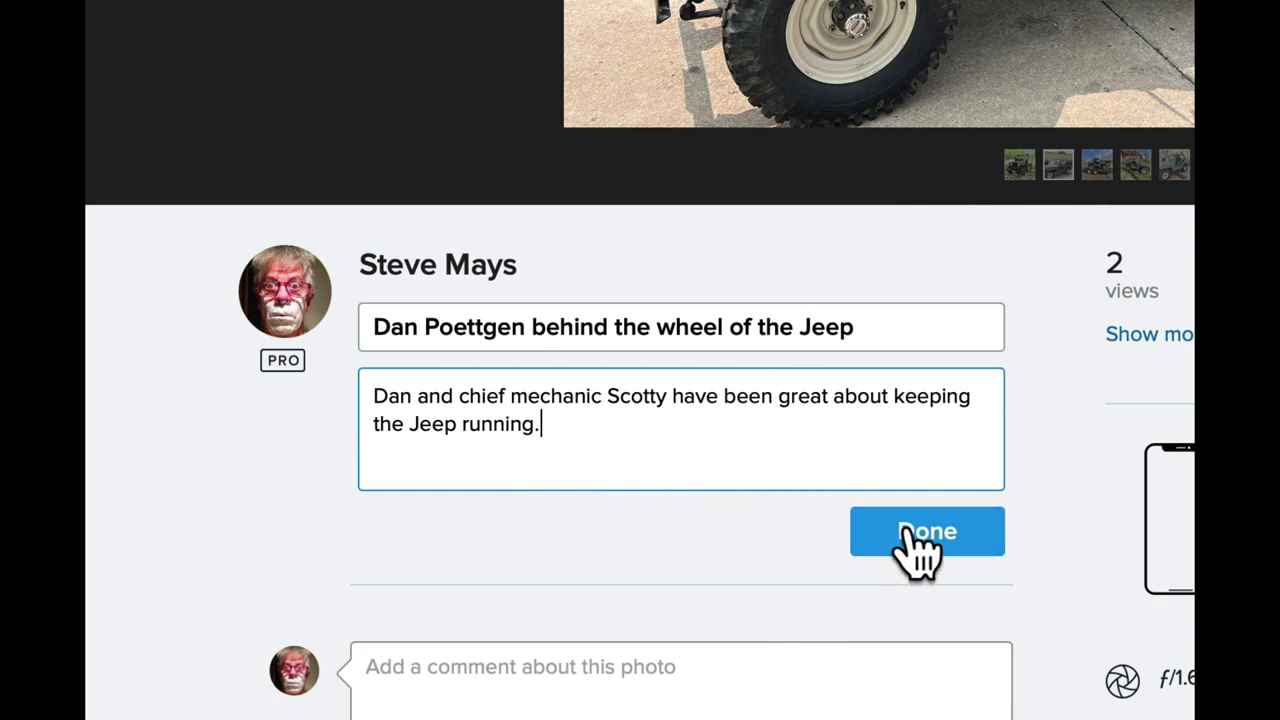
left_click(578, 386)
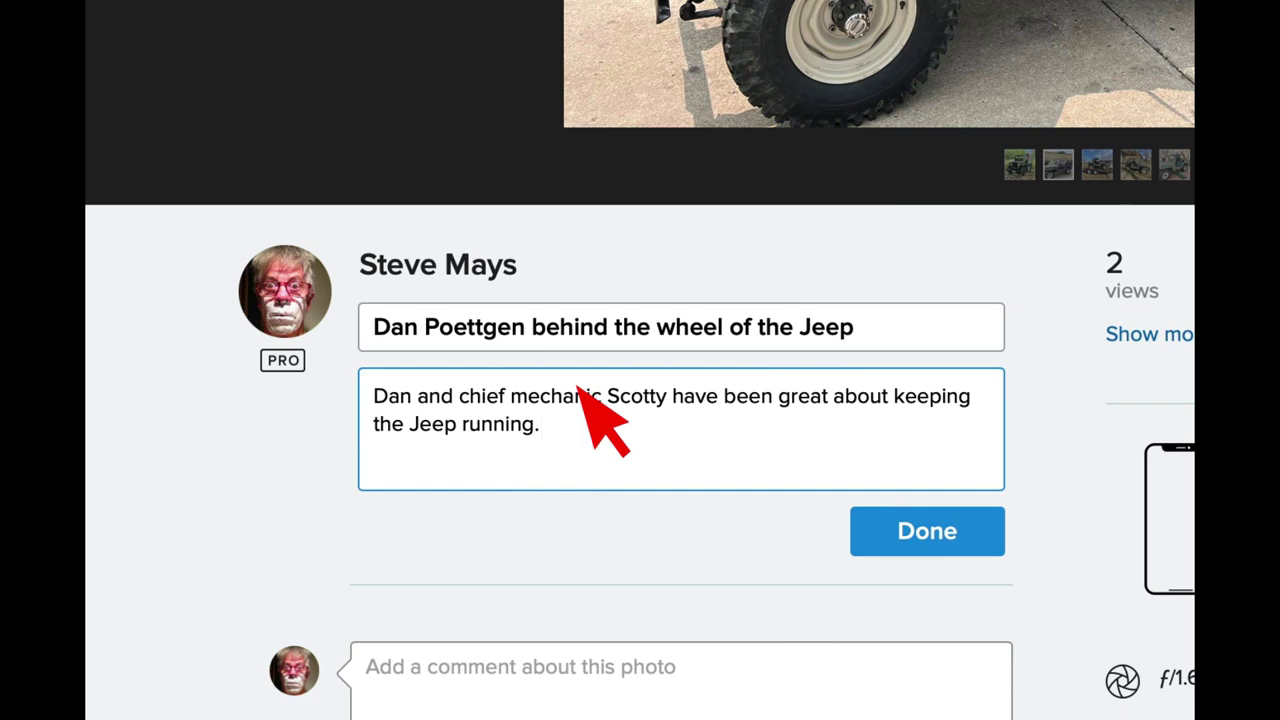
left_click(950, 530)
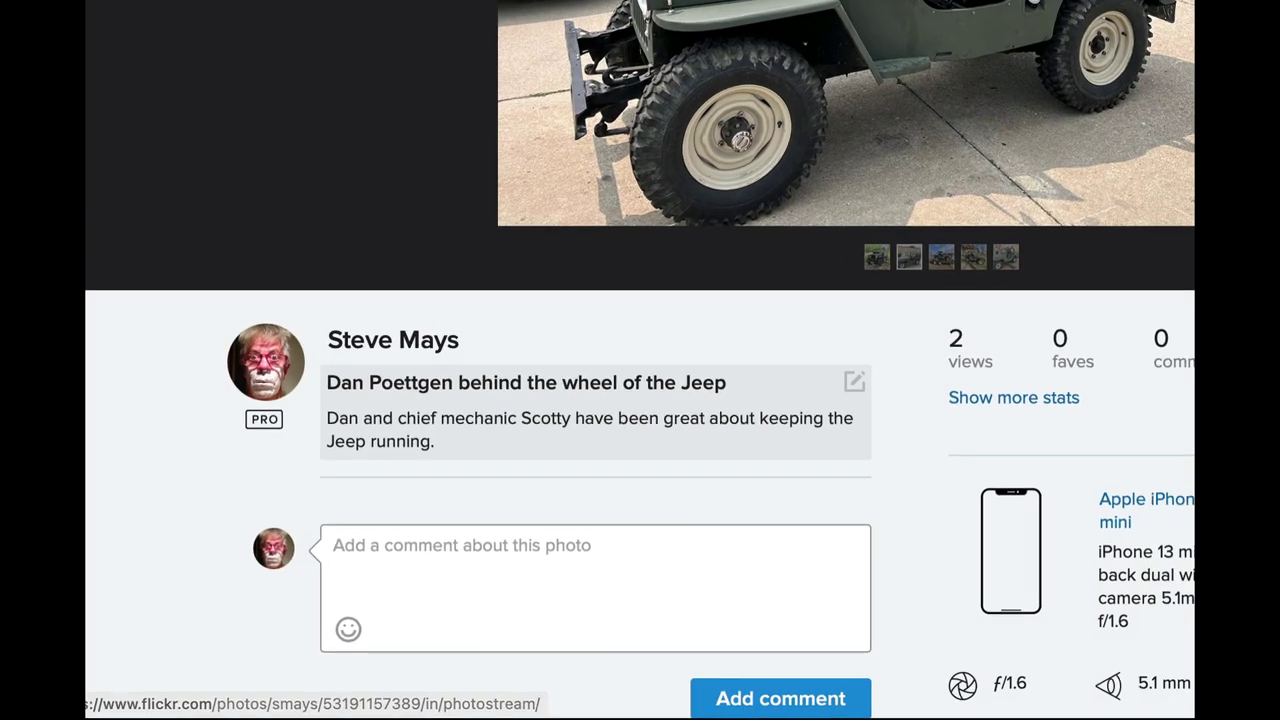
mouse_move(336, 70)
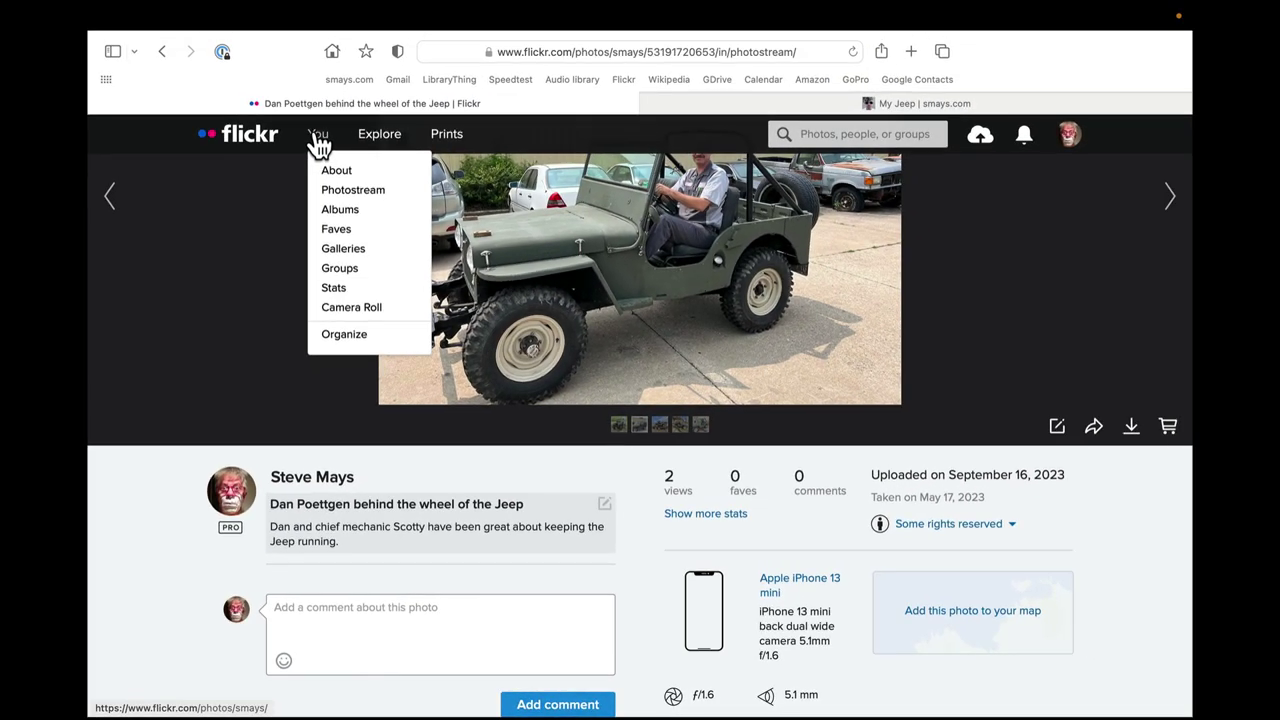
Open the profile's About page and expand the full bio with Read more.
left_click(337, 178)
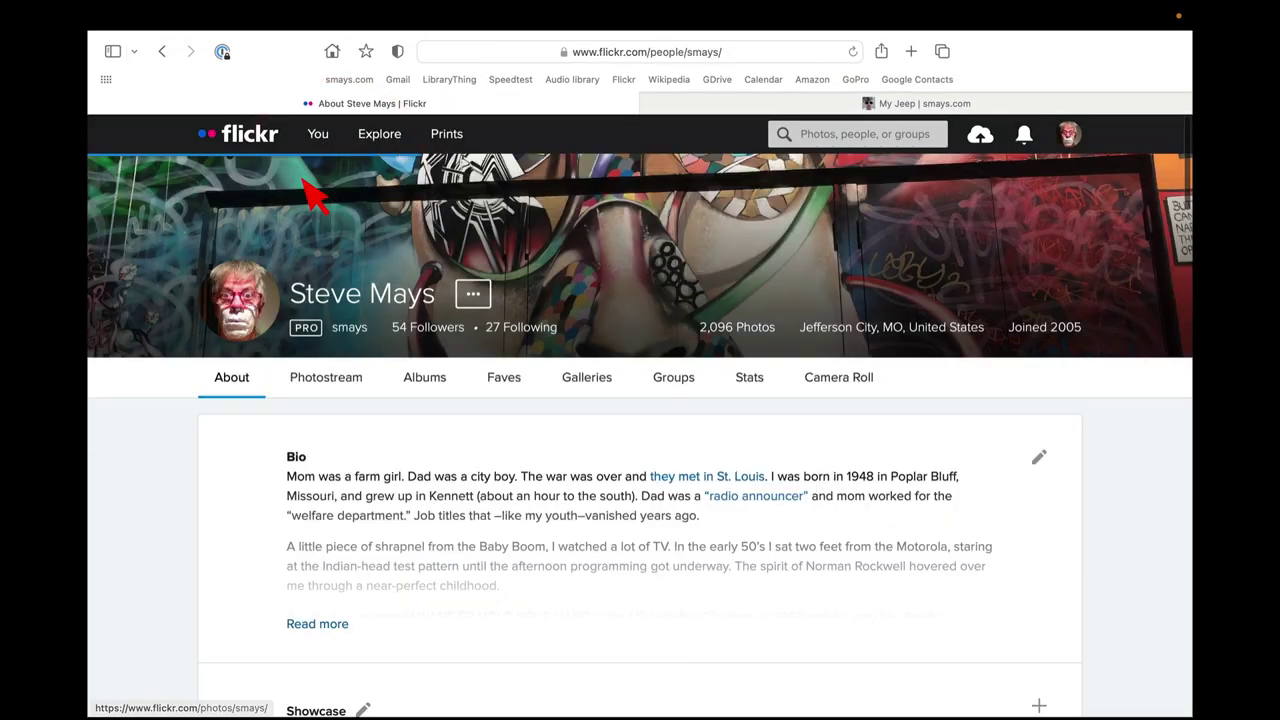
scroll(243, 448, "down", 2)
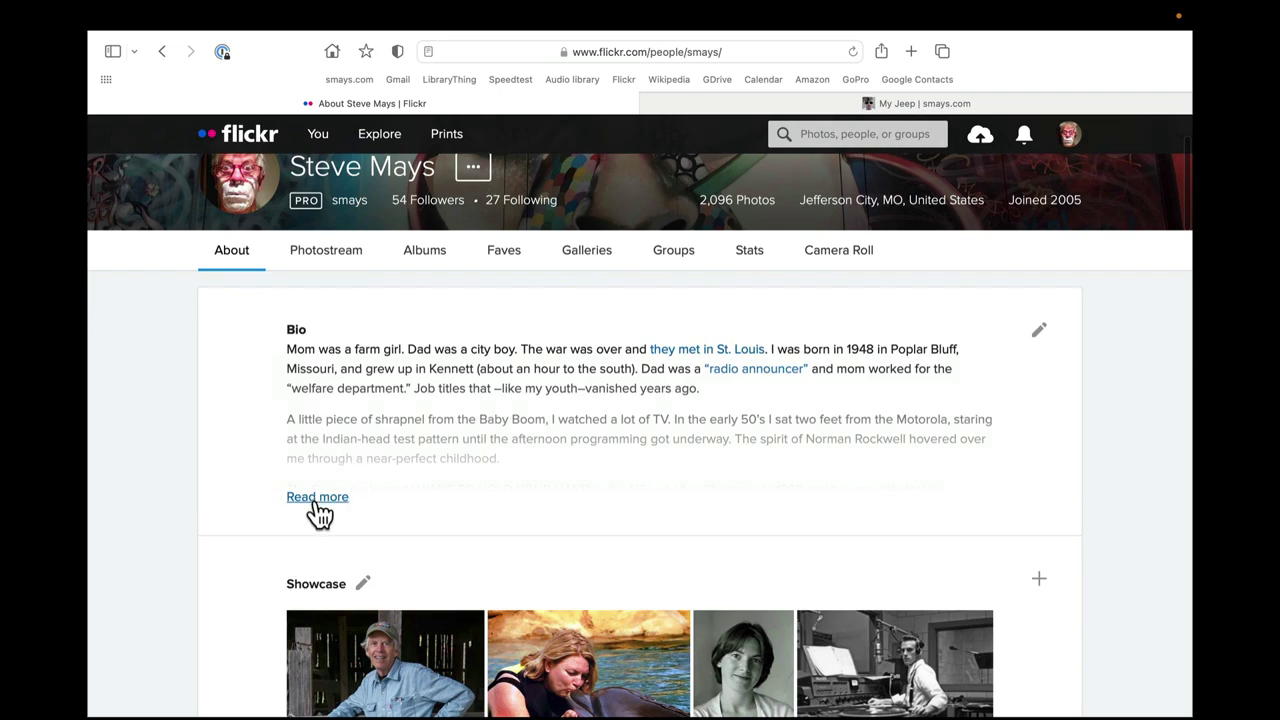
left_click(316, 498)
Scroll through the bio to the stats: 1.5M views, 41 tags, 258 geotags, 82 faves, 3 groups.
scroll(215, 435, "down", 4)
scroll(215, 443, "down", 3)
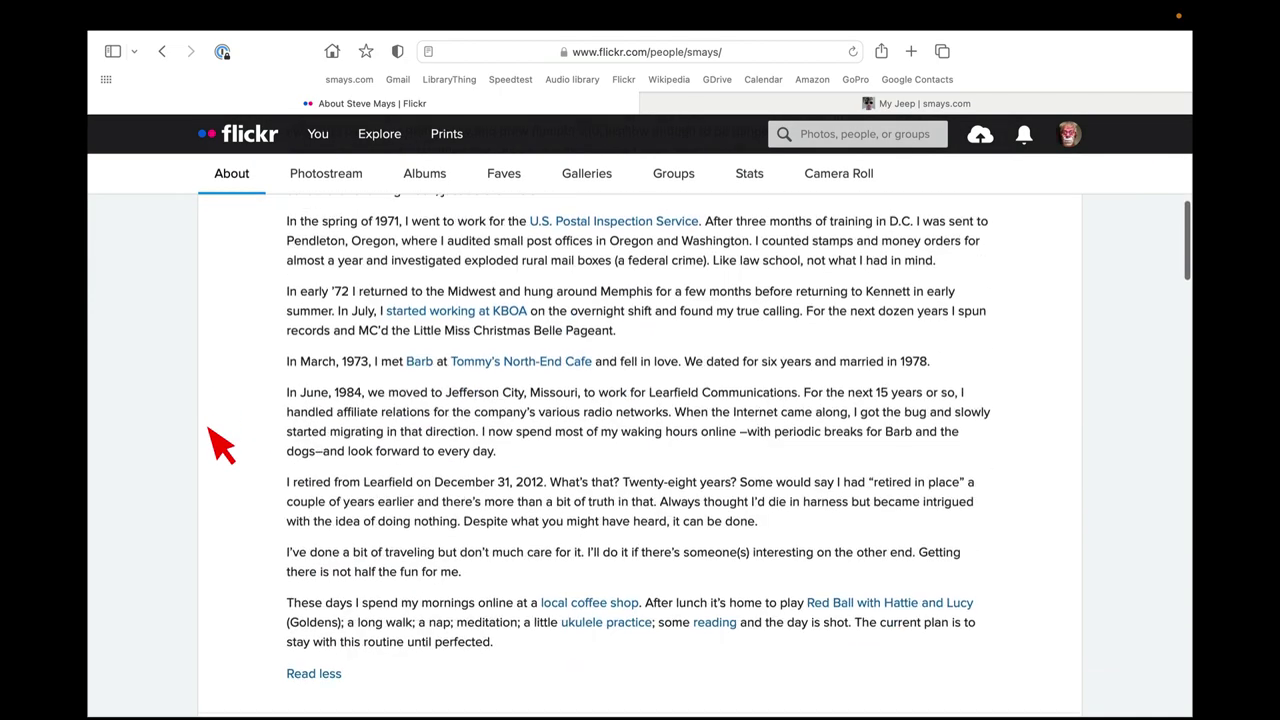
scroll(215, 443, "up", 7)
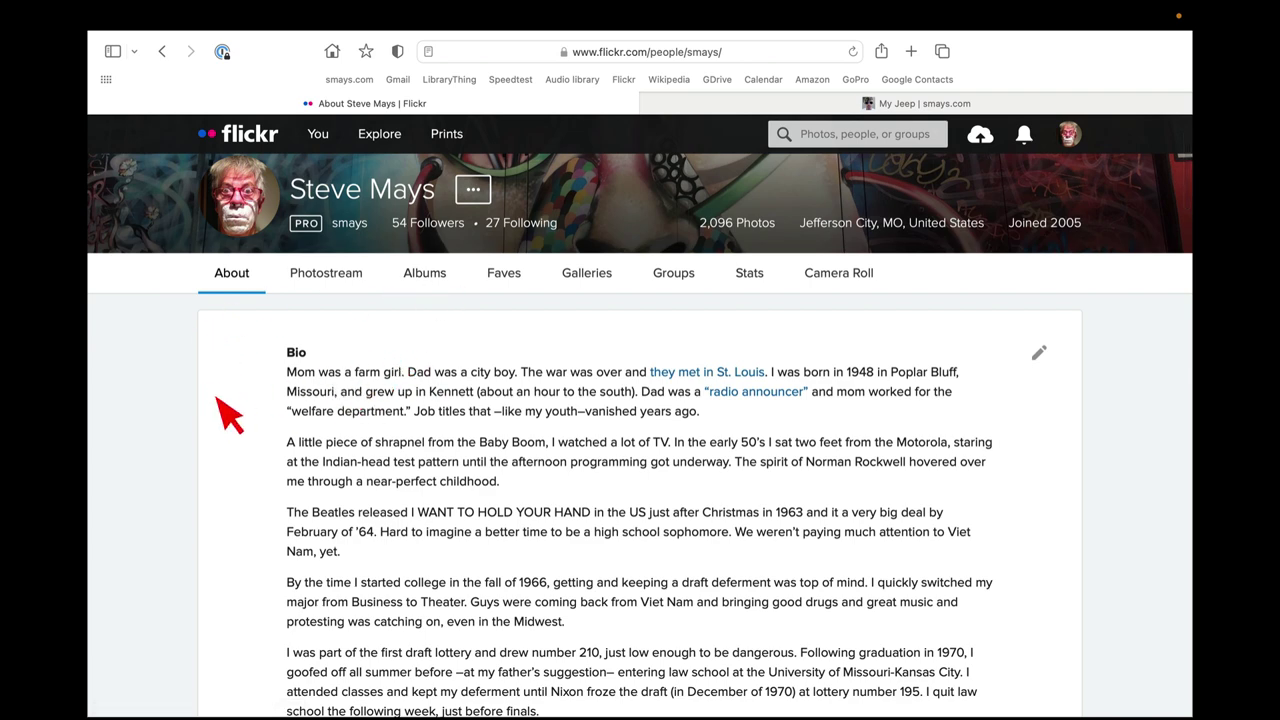
scroll(266, 410, "down", 12)
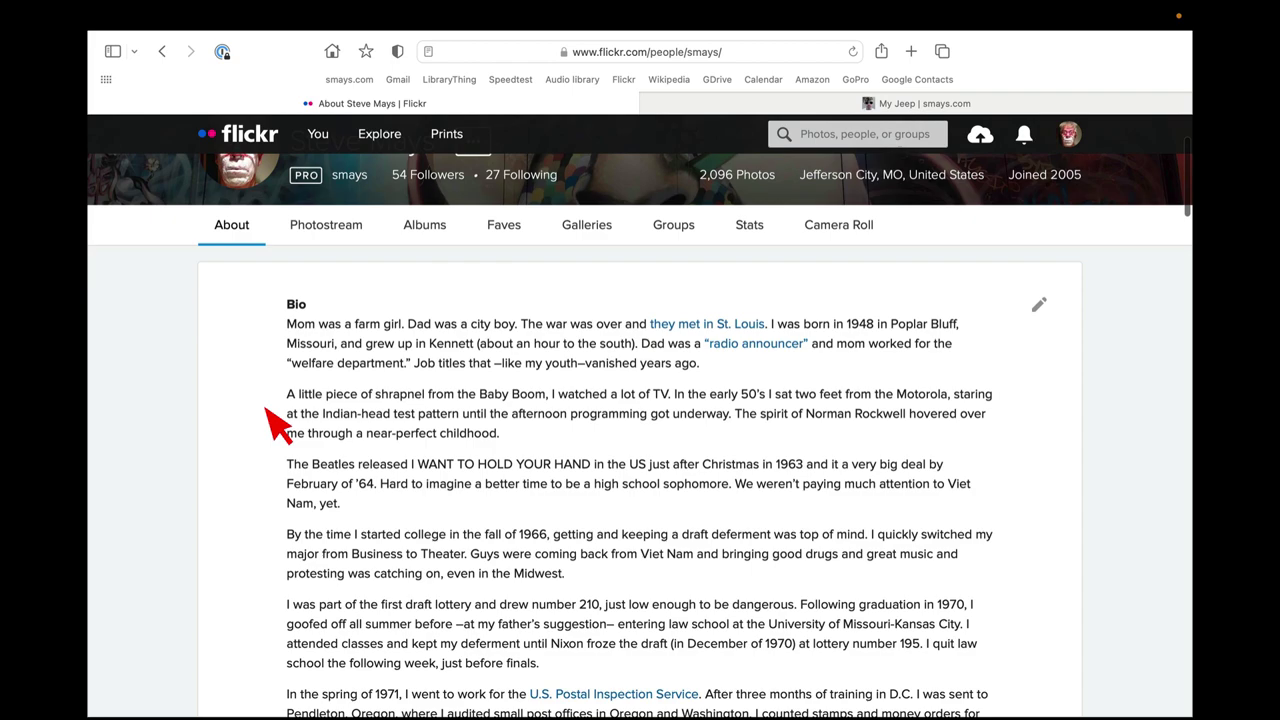
scroll(268, 415, "down", 5)
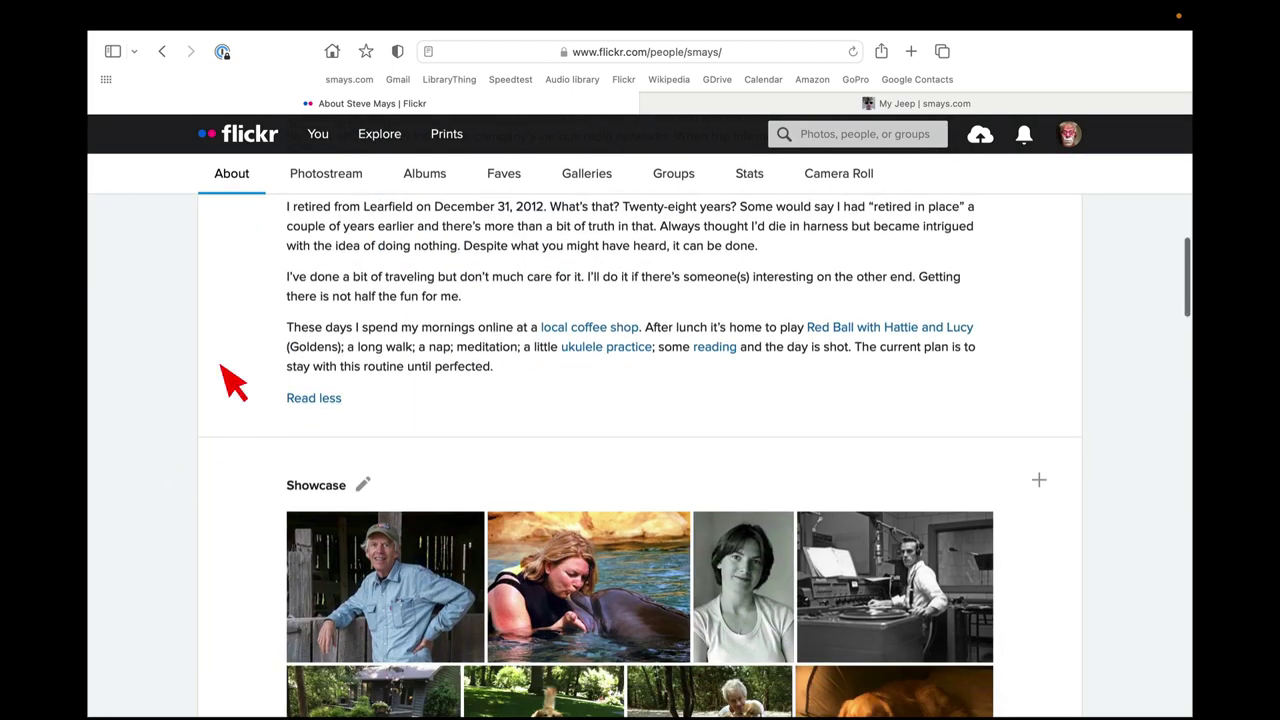
scroll(232, 382, "down", 7)
scroll(232, 382, "up", 2)
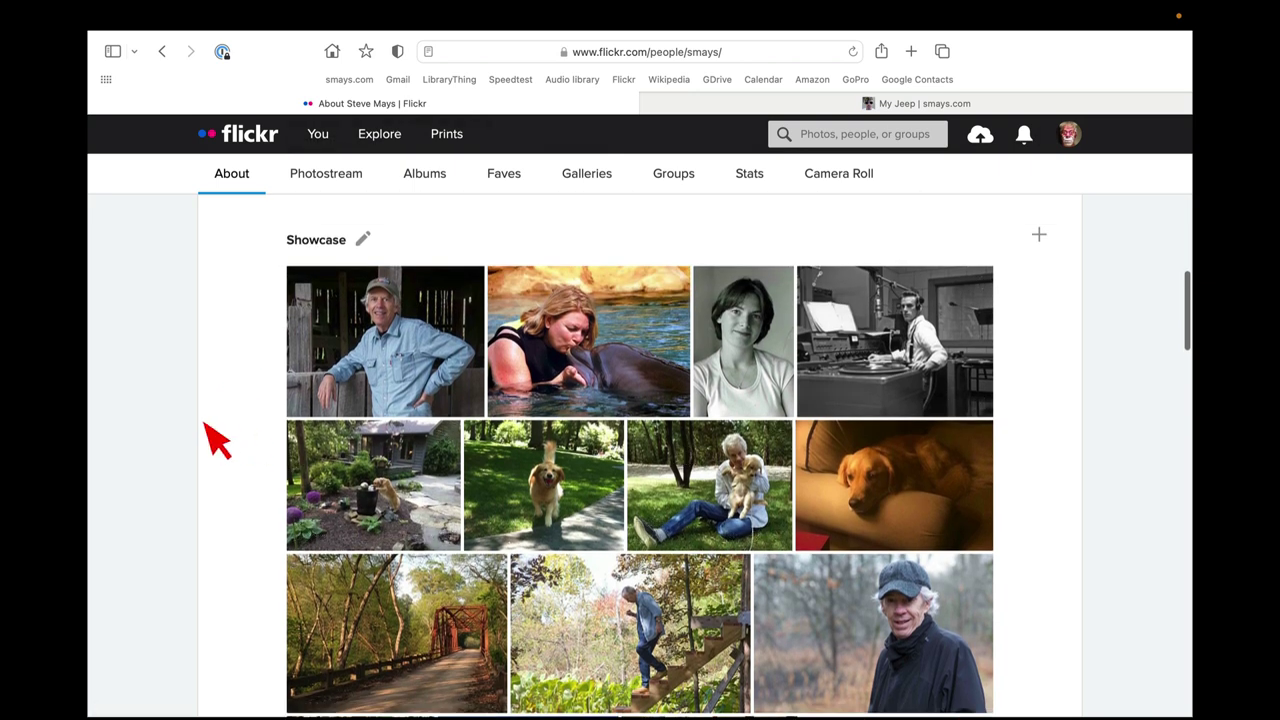
scroll(226, 458, "down", 1)
scroll(226, 458, "down", 10)
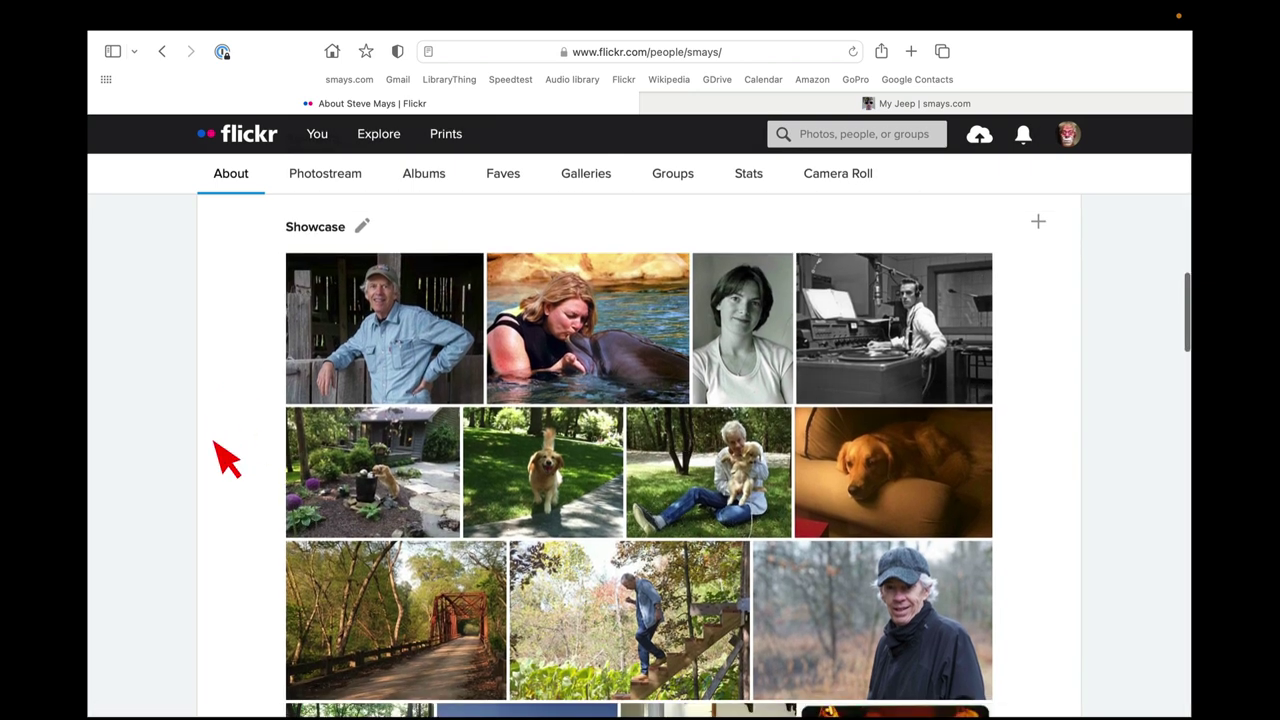
scroll(226, 458, "down", 1)
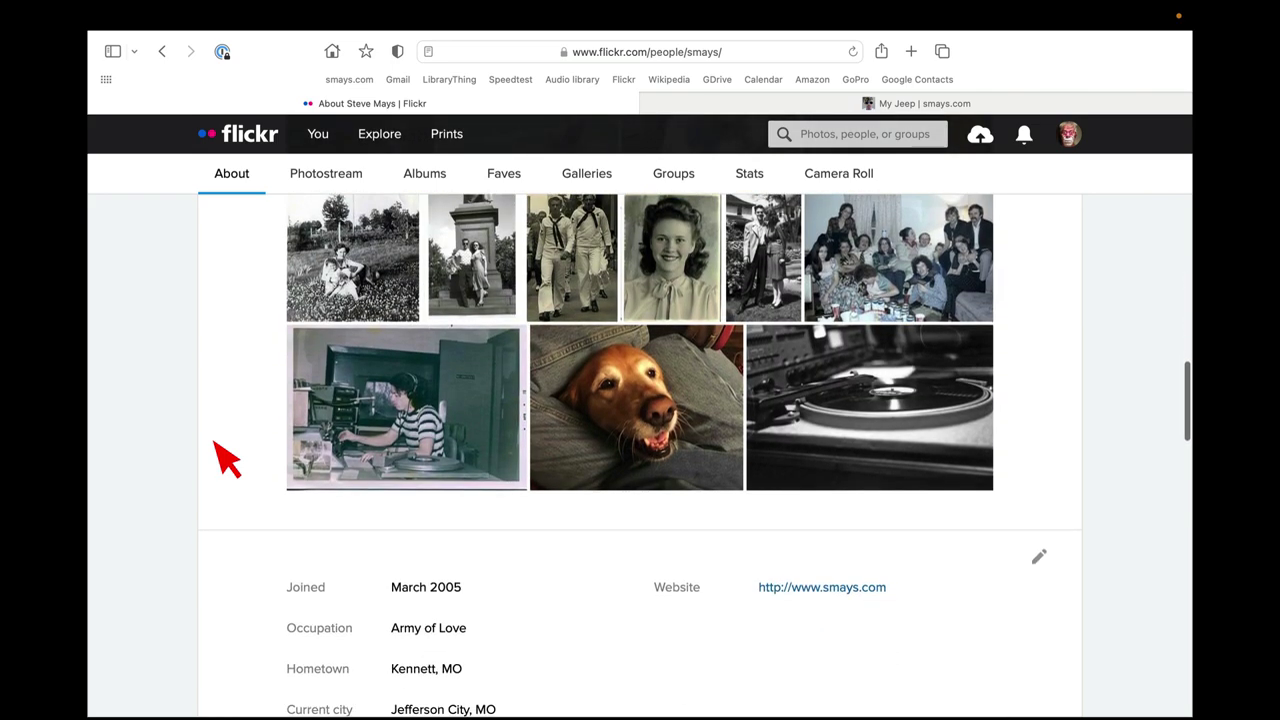
scroll(226, 458, "down", 4)
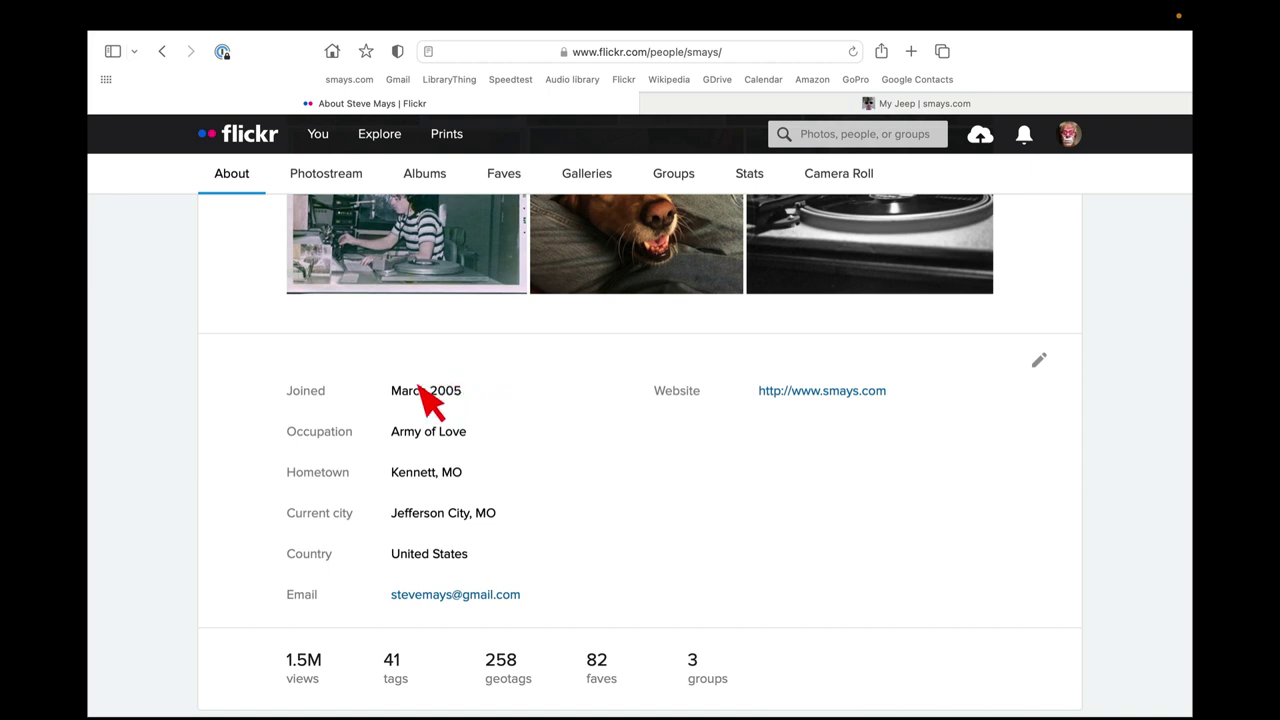
scroll(275, 465, "down", 3)
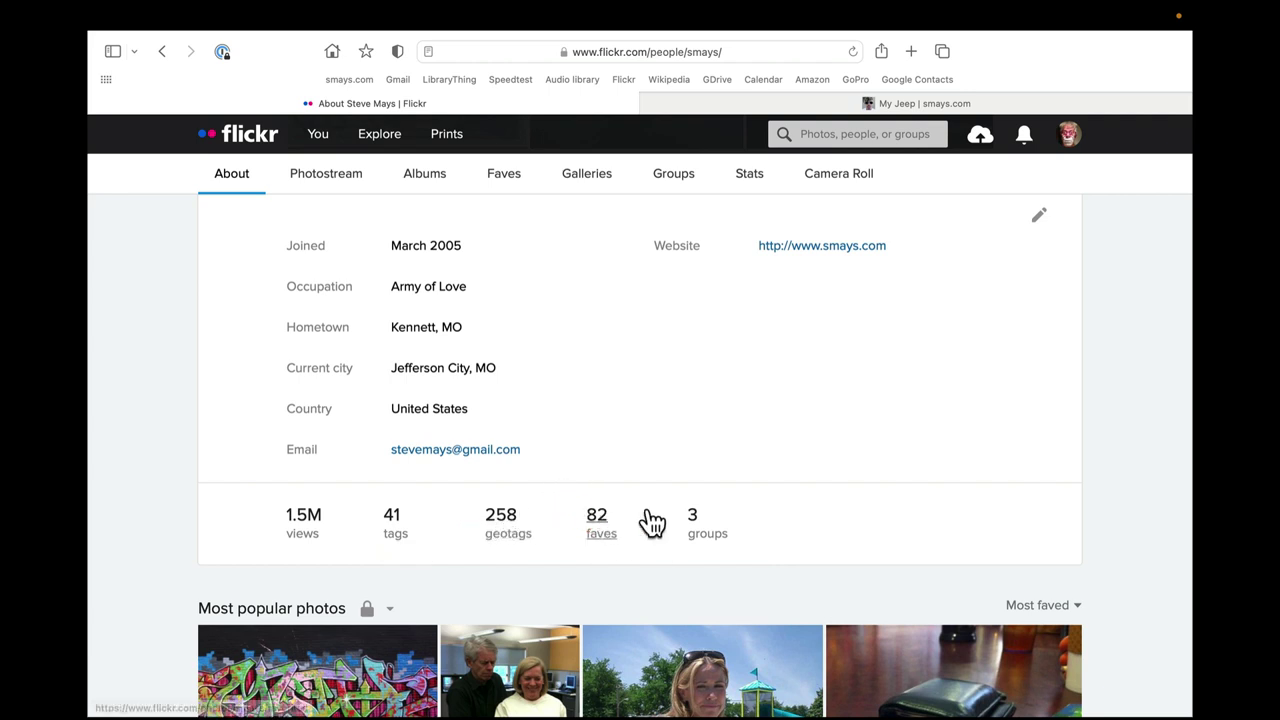
Open the All your tags list via '41 tags' and select the architecture and art tag names.
left_click(398, 527)
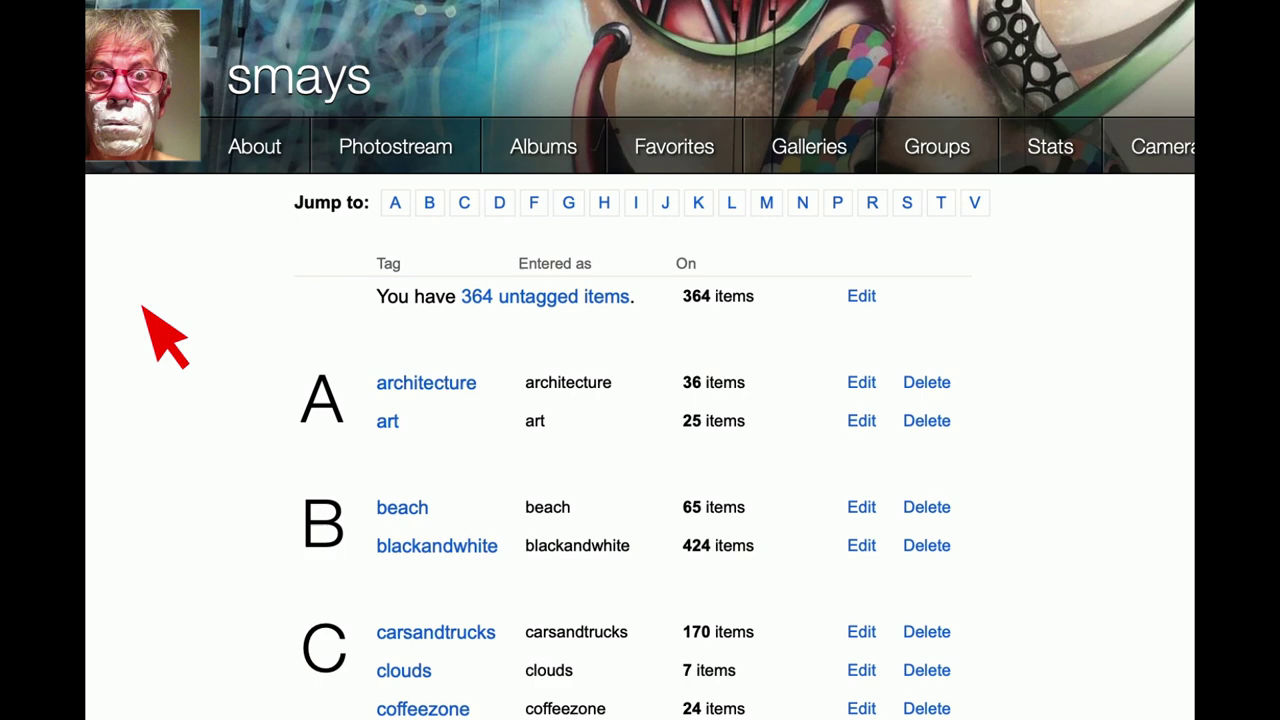
scroll(143, 308, "down", 3)
double_click(428, 170)
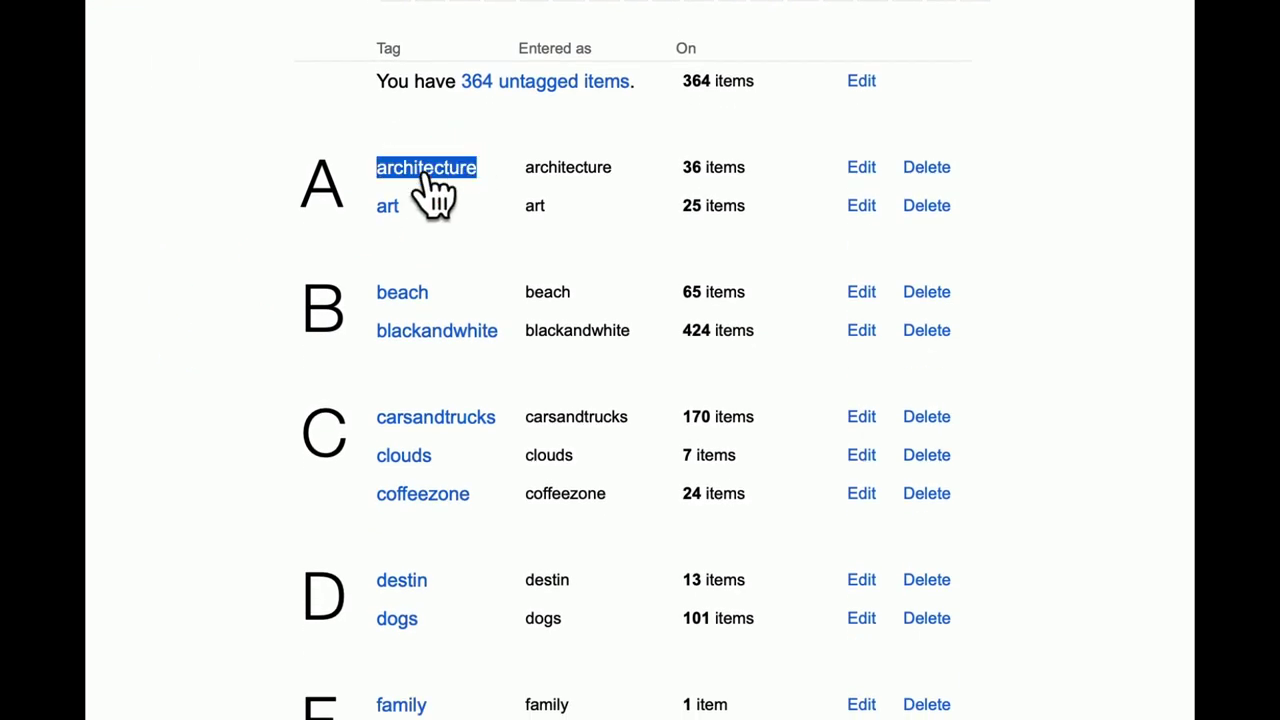
left_click(737, 177)
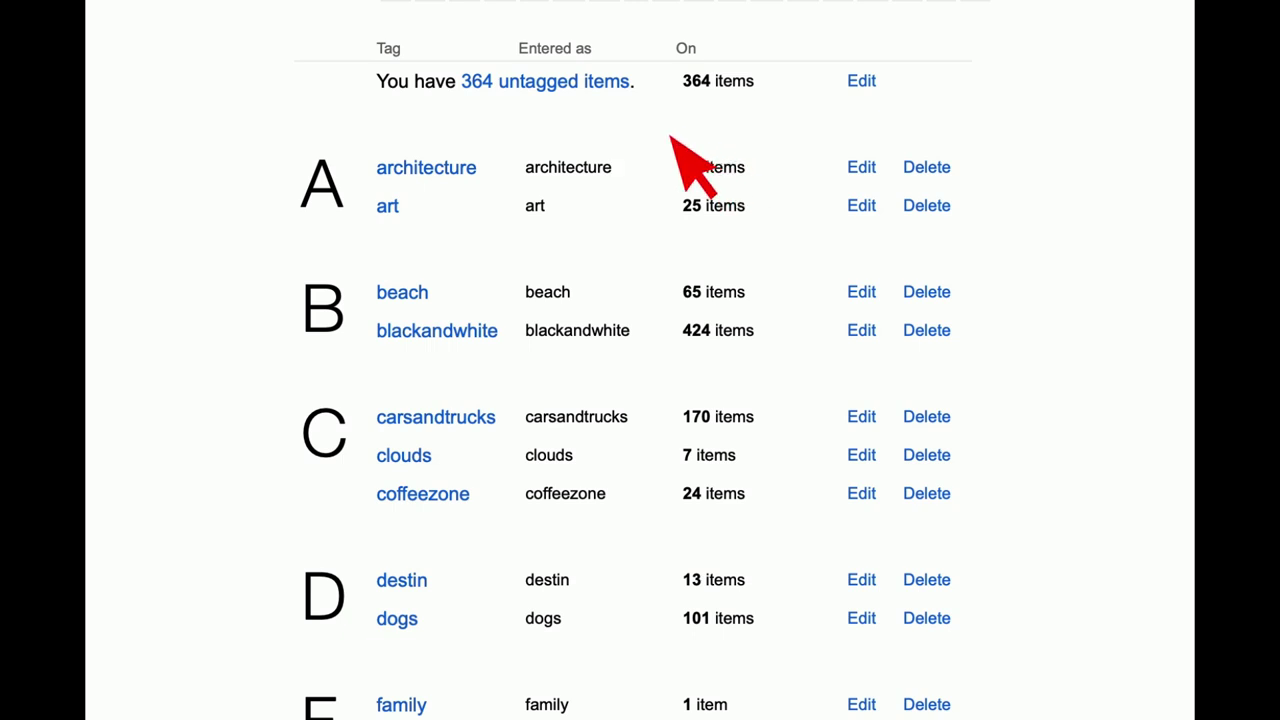
double_click(455, 185)
double_click(390, 208)
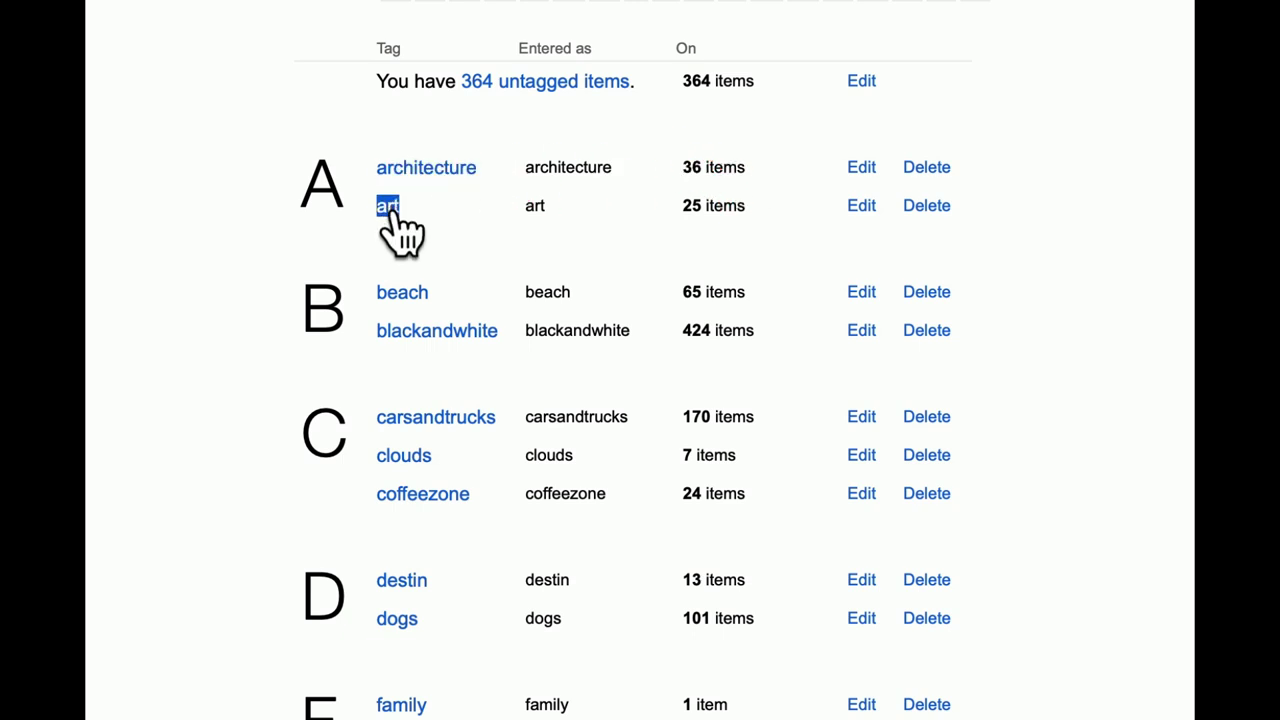
double_click(448, 178)
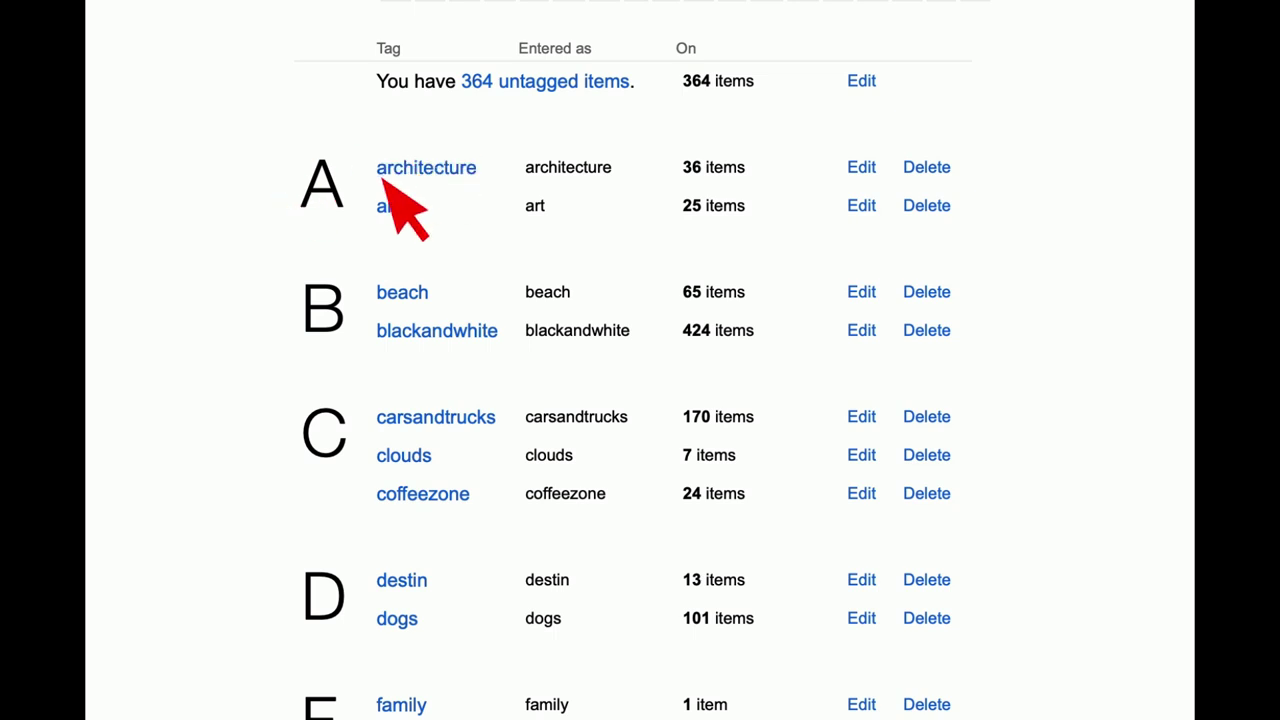
double_click(406, 210)
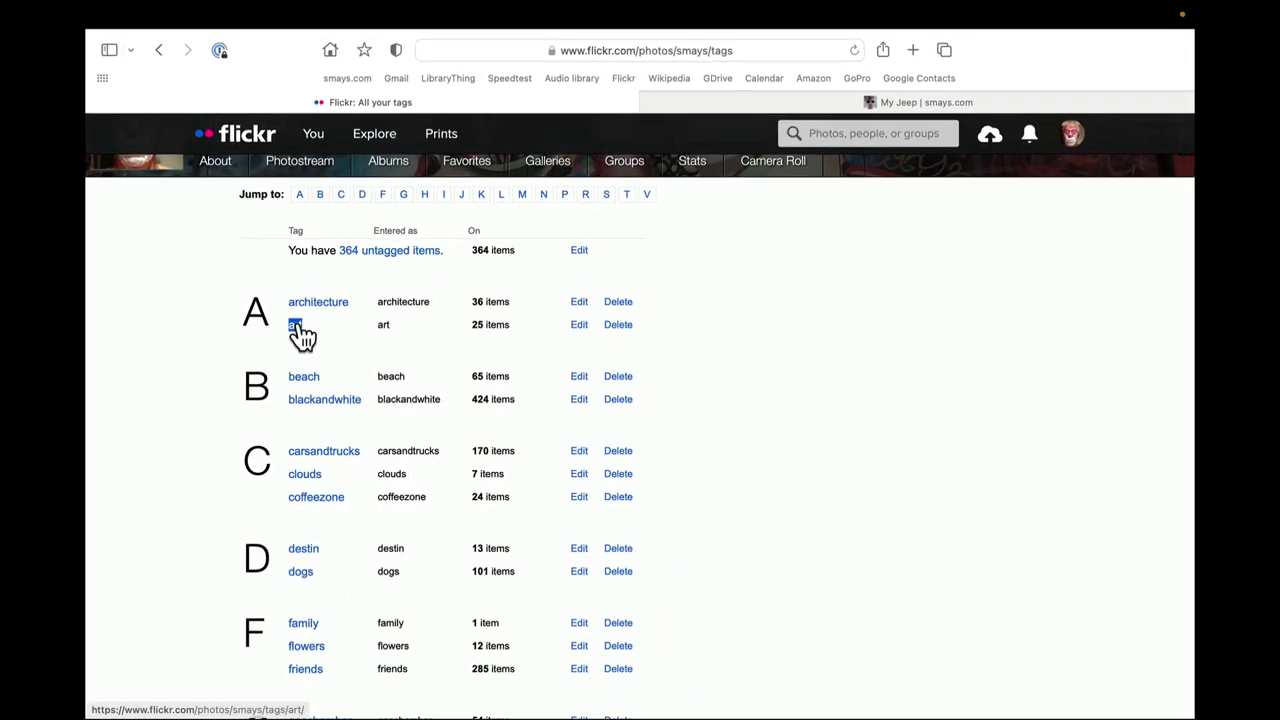
Scroll the tag list down to N and open the photos tagged 'navy'.
scroll(480, 310, "down", 10)
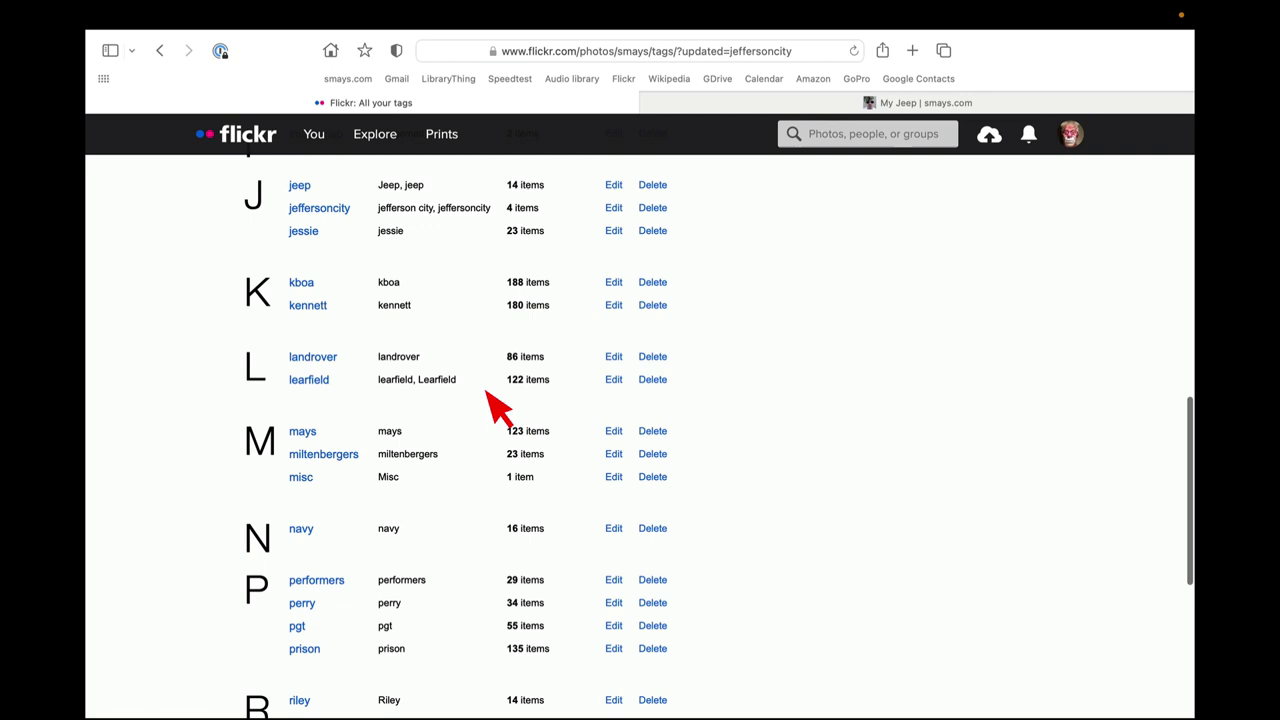
scroll(497, 405, "down", 3)
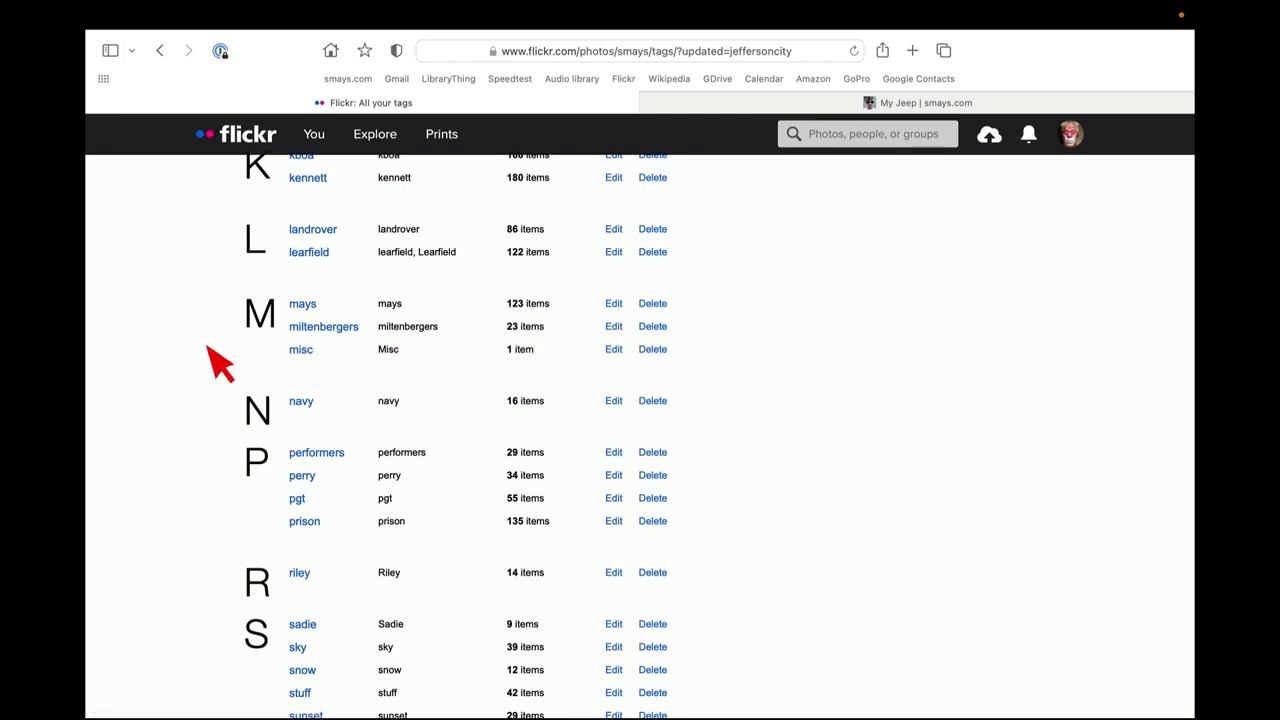
left_click_drag(262, 398, 315, 412)
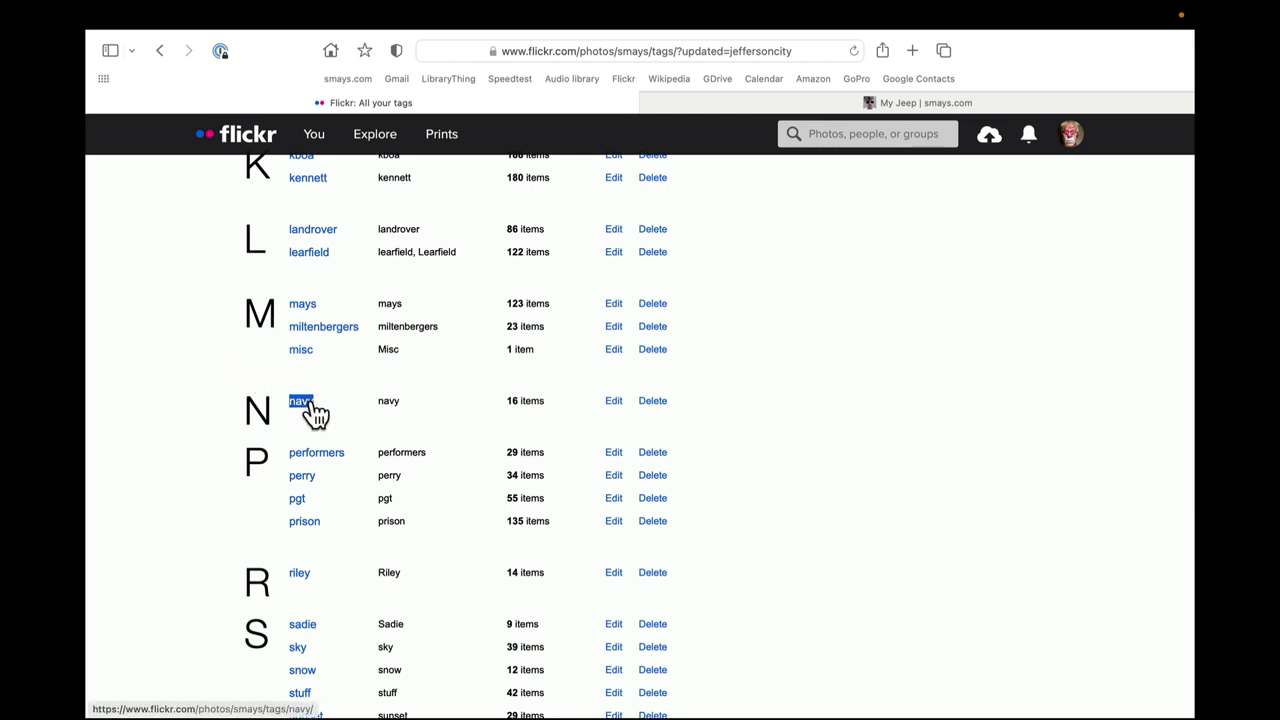
left_click(460, 370)
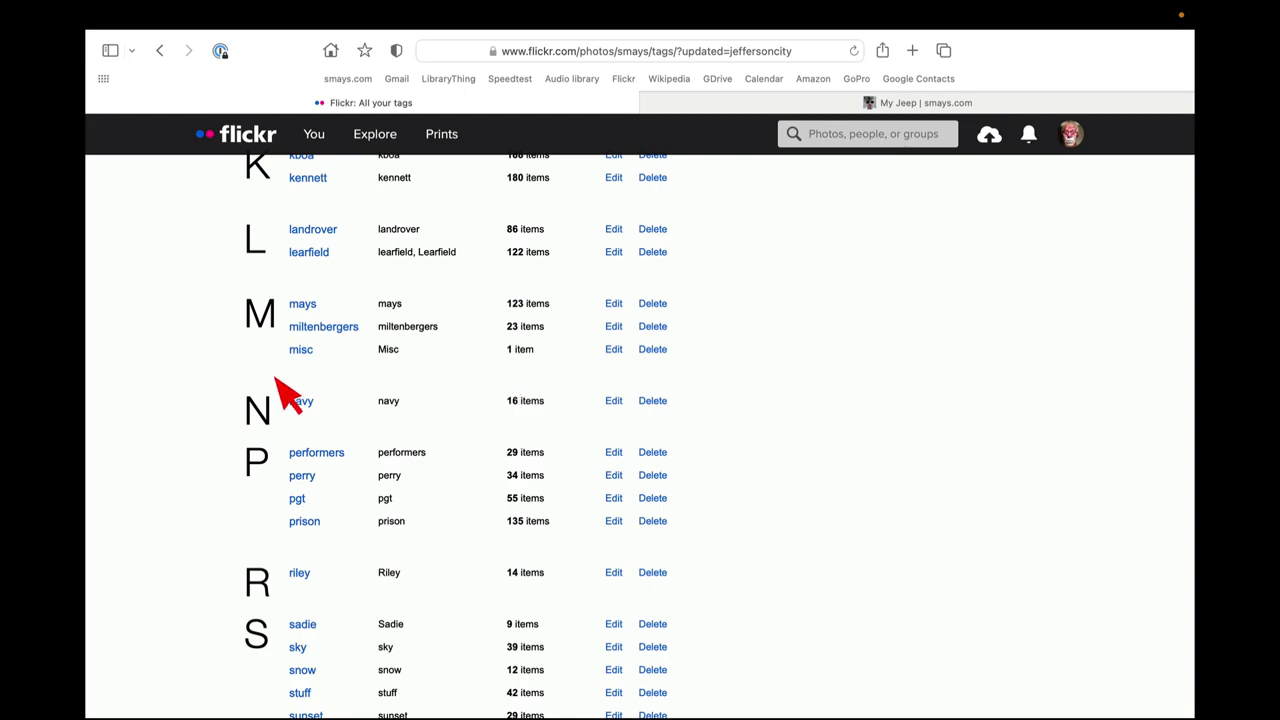
left_click(300, 402)
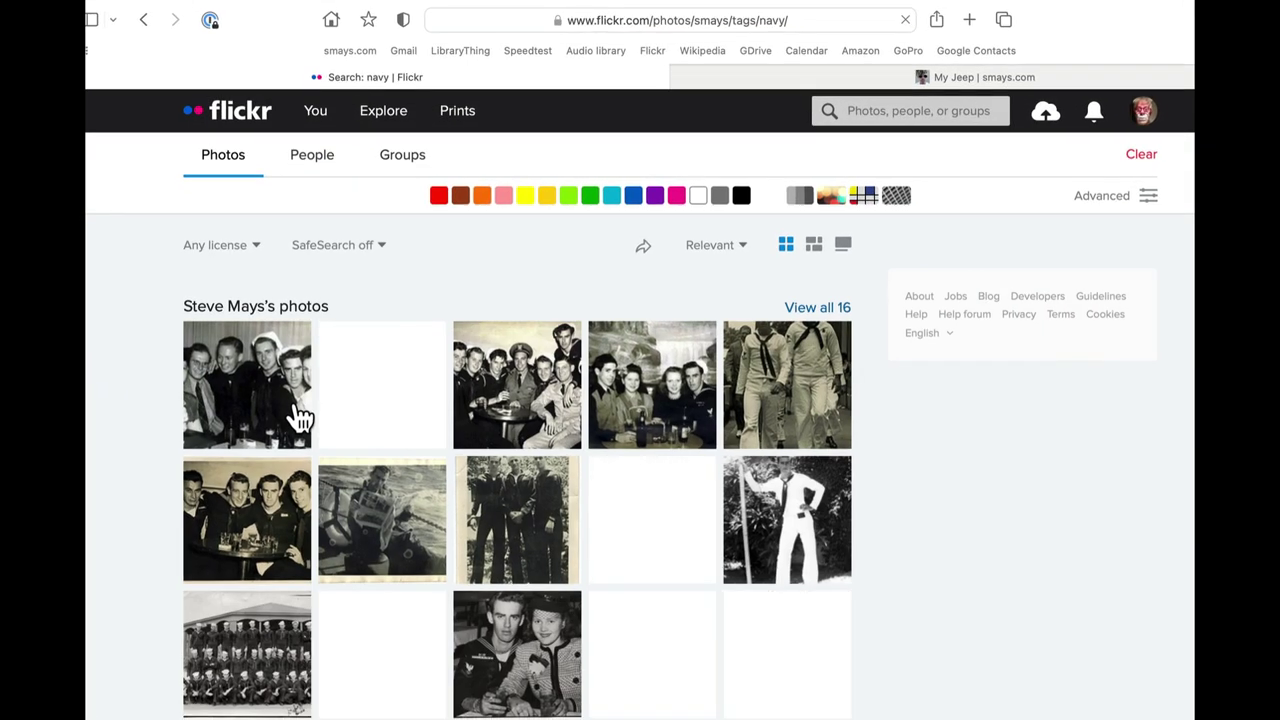
scroll(297, 418, "down", 3)
scroll(290, 425, "up", 3)
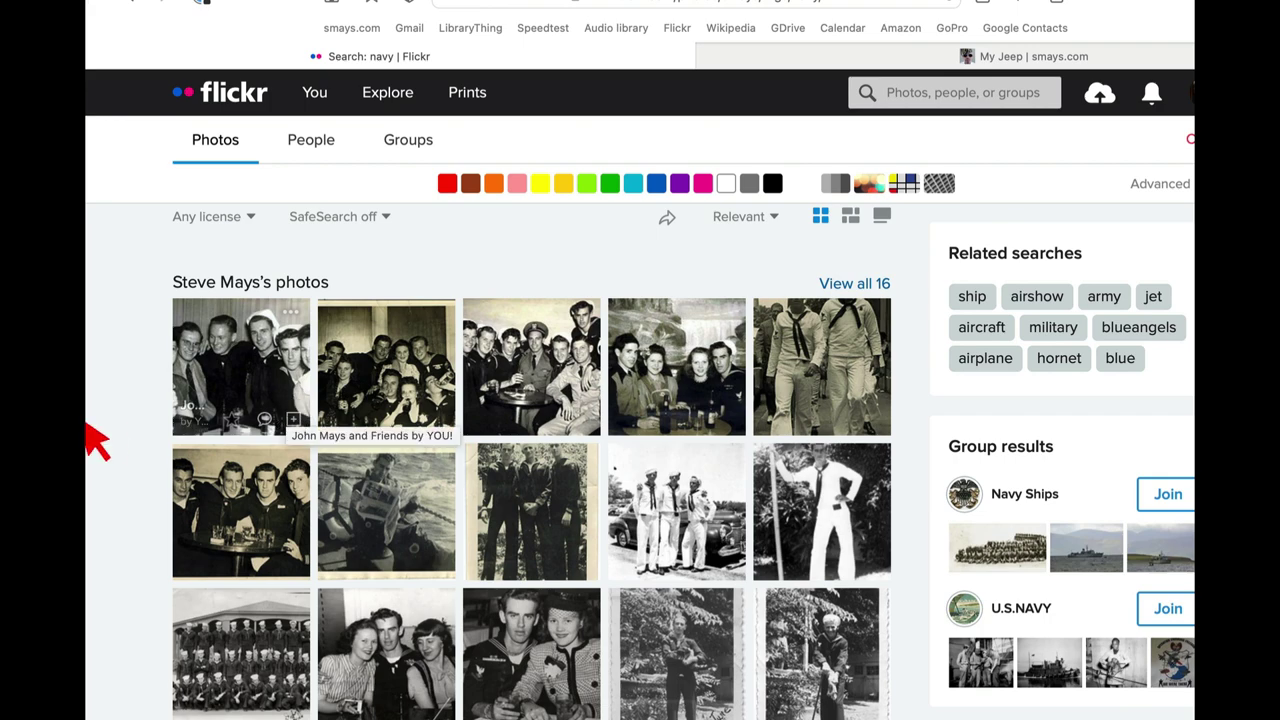
scroll(335, 572, "down", 2)
scroll(335, 572, "up", 3)
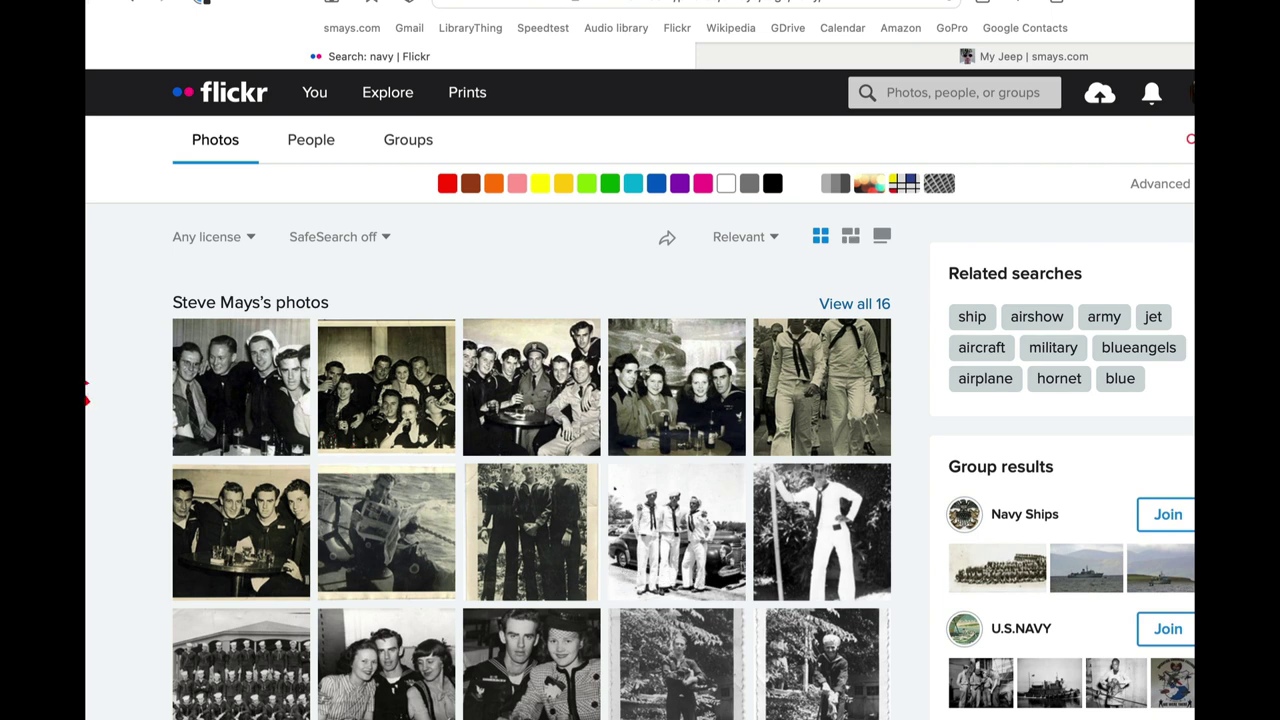
left_click(670, 240)
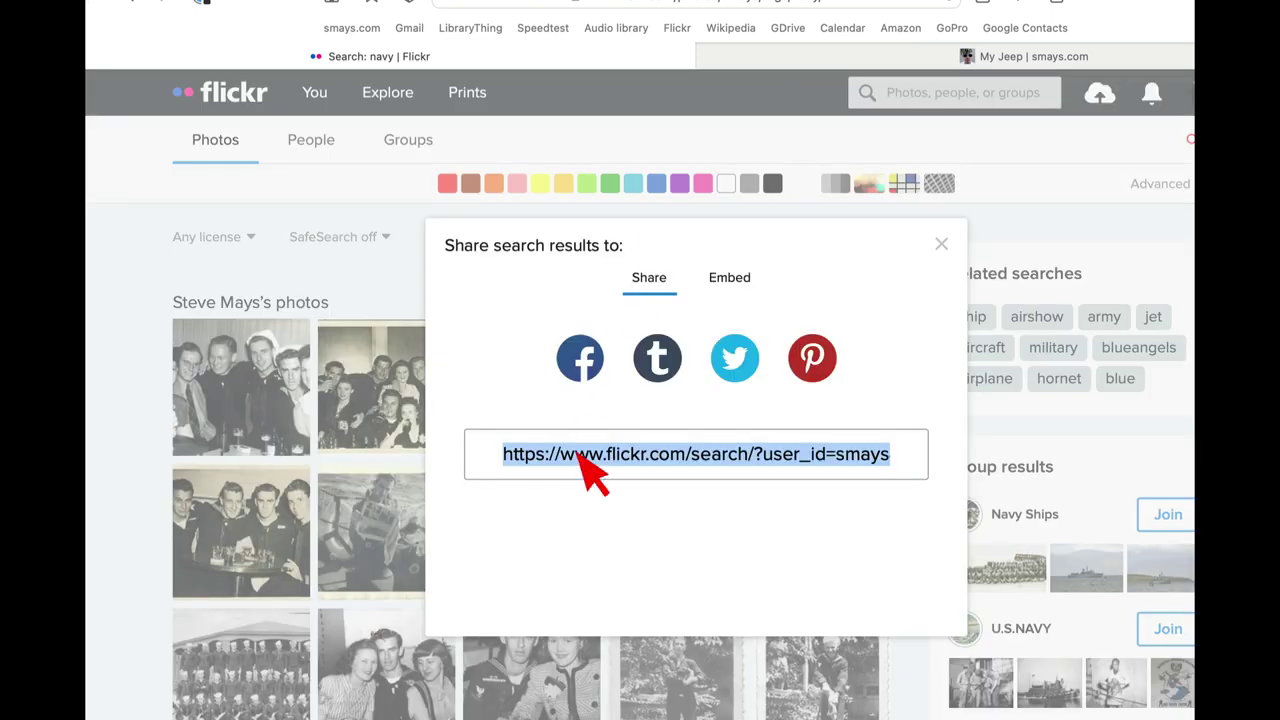